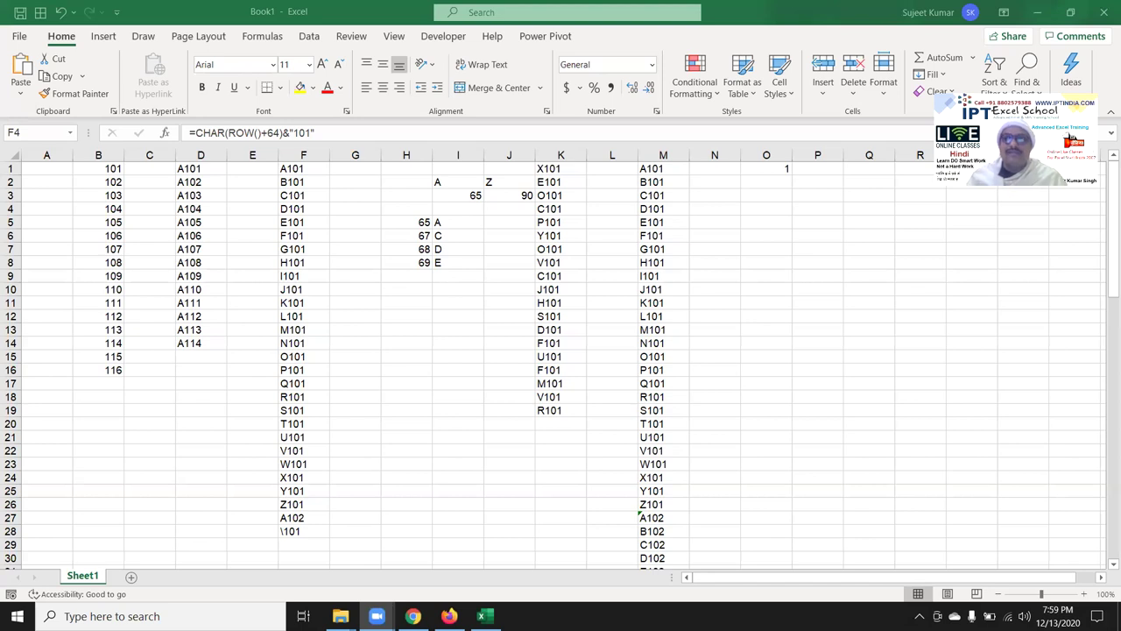
Clear the old numbers 102 to 116 below 101 in column B.
{"action": "key", "text": "alt+Tab"}
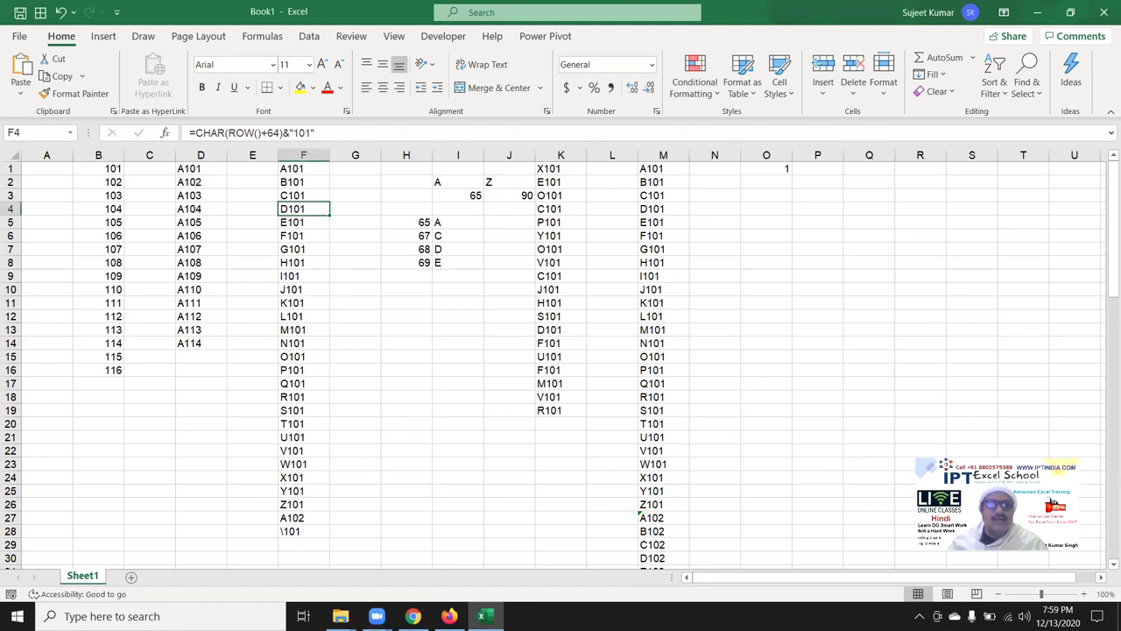
{"action": "left_click", "coordinate": [109, 168]}
{"action": "key", "text": "Down"}
{"action": "key", "text": "Down"}
{"action": "key", "text": "Down"}
{"action": "key", "text": "Up"}
{"action": "key", "text": "Up"}
{"action": "key", "text": "ctrl+shift+Down"}
{"action": "key", "text": "Delete"}
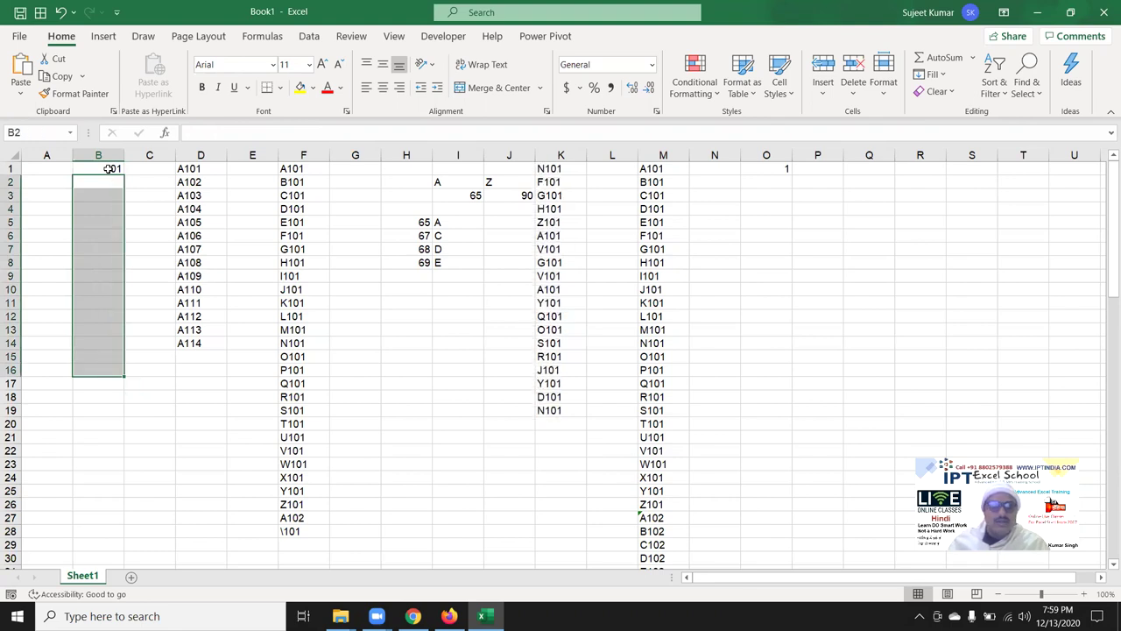
Enter 102 under 101 and extend the number series down to 124 in B24.
{"action": "left_click", "coordinate": [109, 169]}
{"action": "key", "text": "Down"}
{"action": "type", "text": "10"}
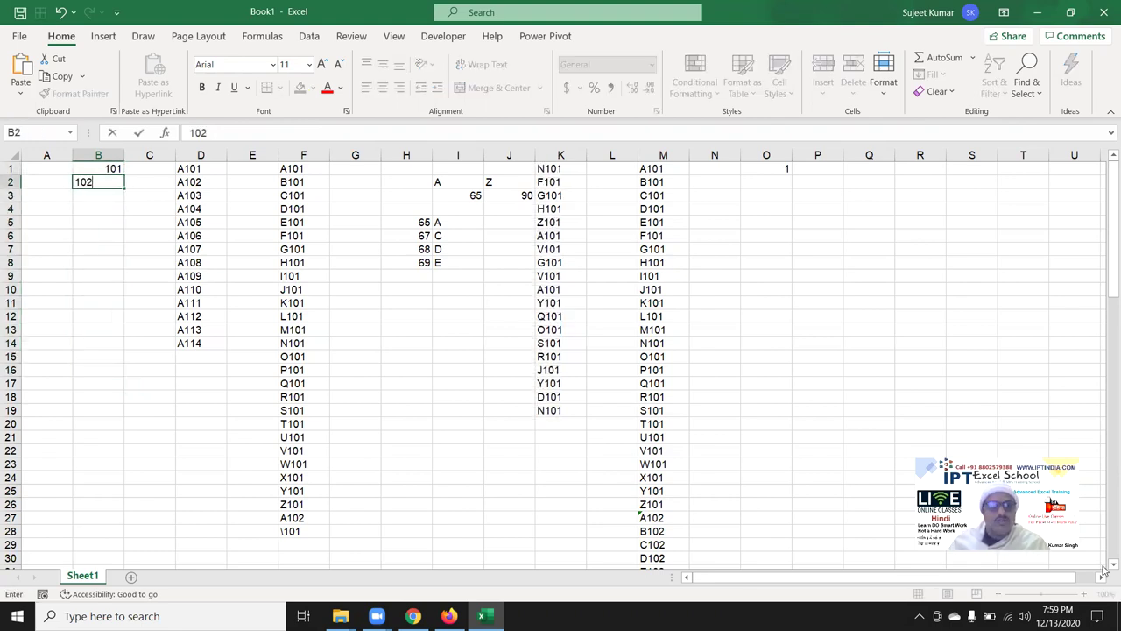
{"action": "key", "text": "Return"}
{"action": "key", "text": "Up"}
{"action": "key", "text": "Up"}
{"action": "key", "text": "shift+Down"}
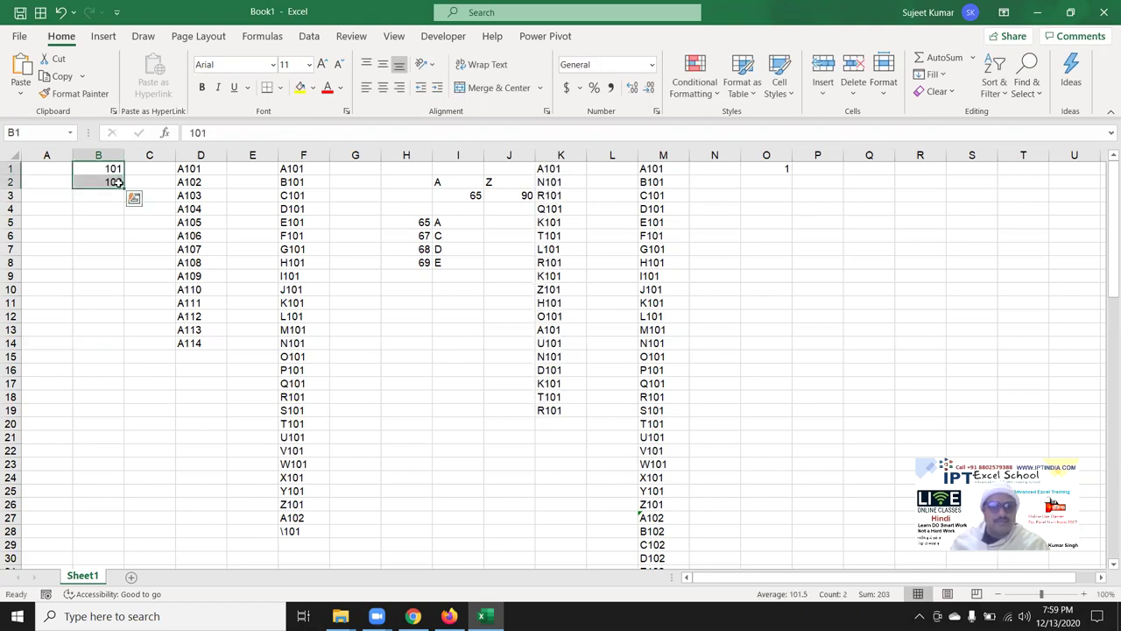
{"action": "left_click_drag", "start_coordinate": [122, 189], "coordinate": [122, 481]}
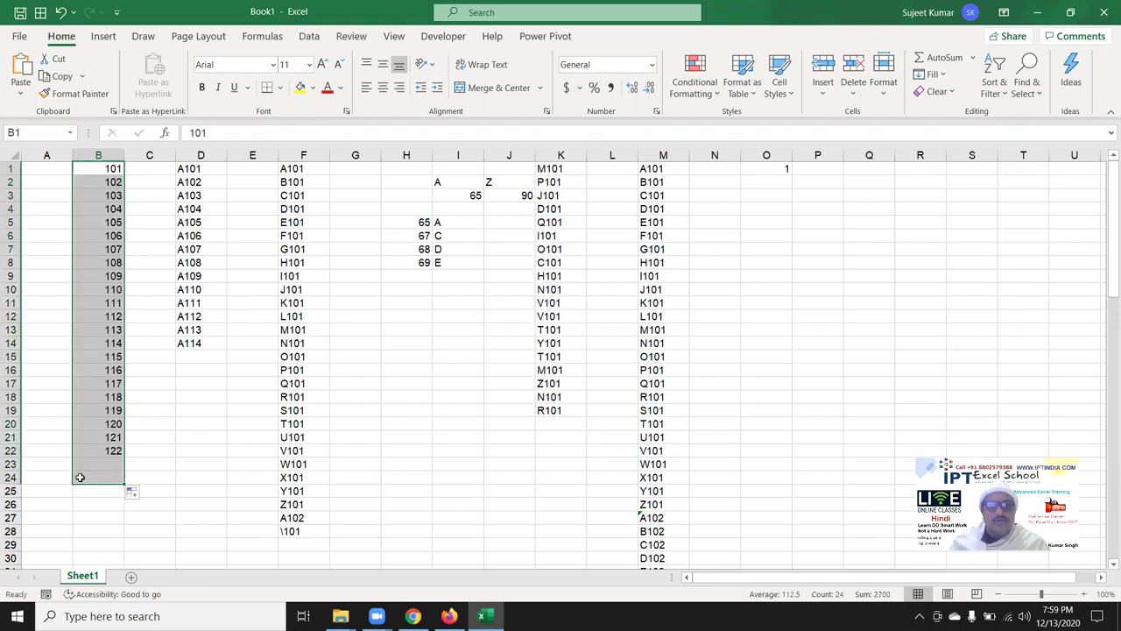
Clear the codes below A101 in column D and refill them down to A115.
{"action": "left_click", "coordinate": [198, 167]}
{"action": "key", "text": "Down"}
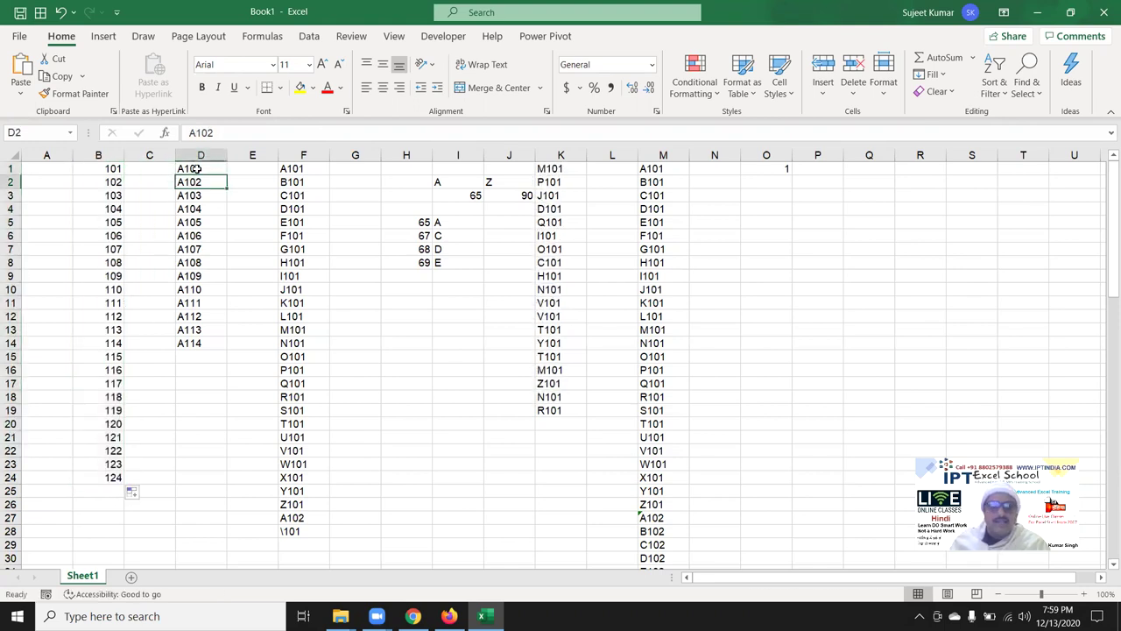
{"action": "key", "text": "ctrl+shift+Down"}
{"action": "key", "text": "Delete"}
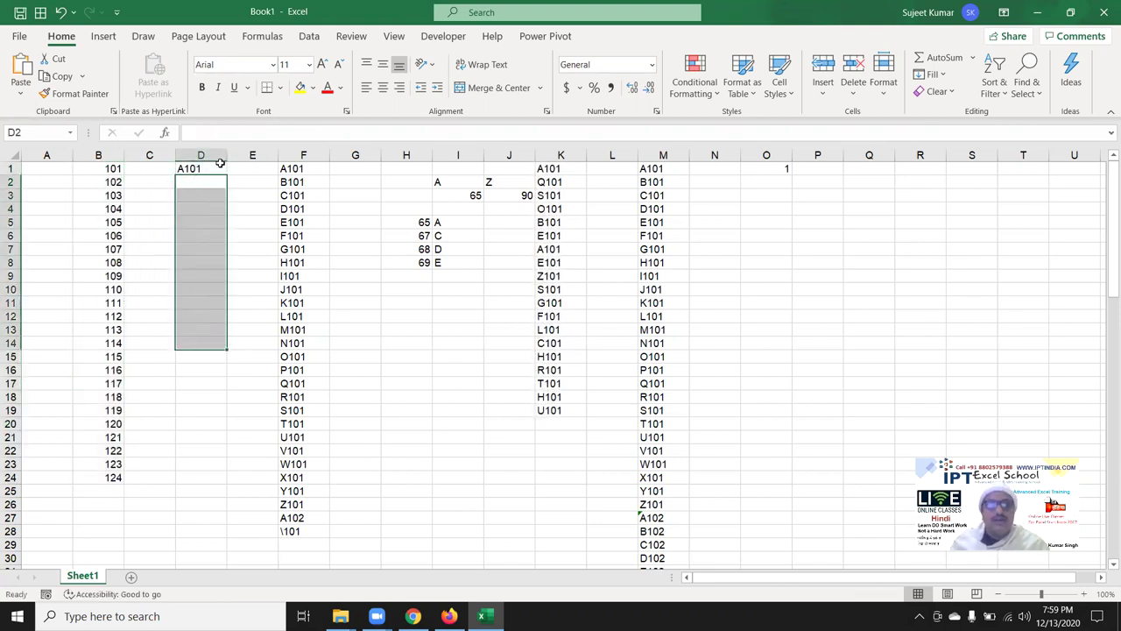
{"action": "left_click", "coordinate": [215, 166]}
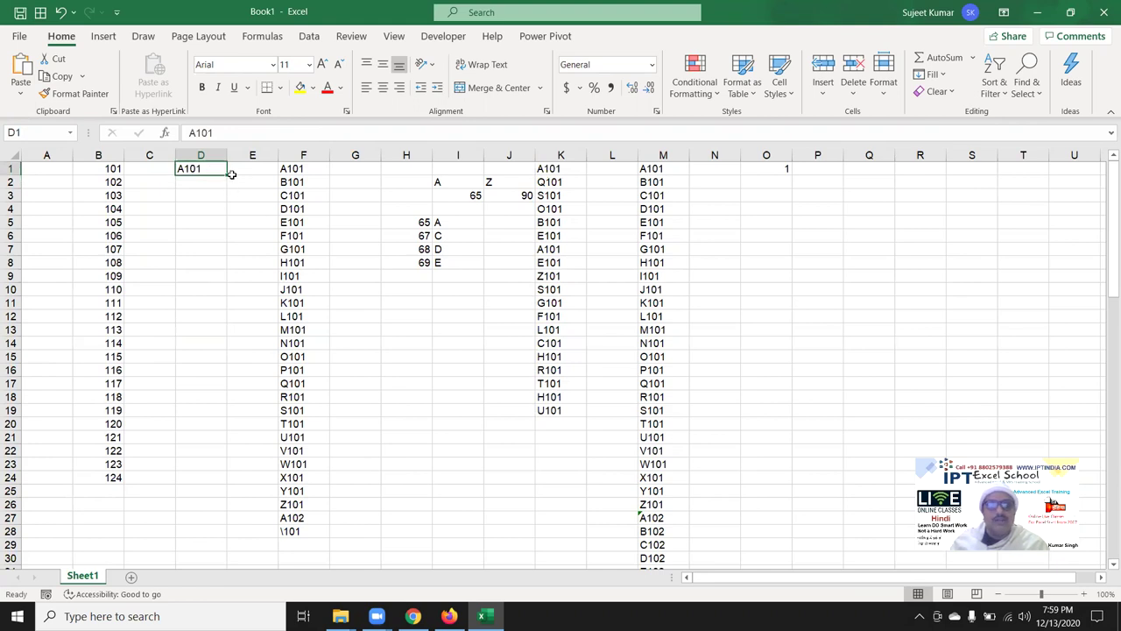
{"action": "left_click_drag", "start_coordinate": [227, 173], "coordinate": [230, 362]}
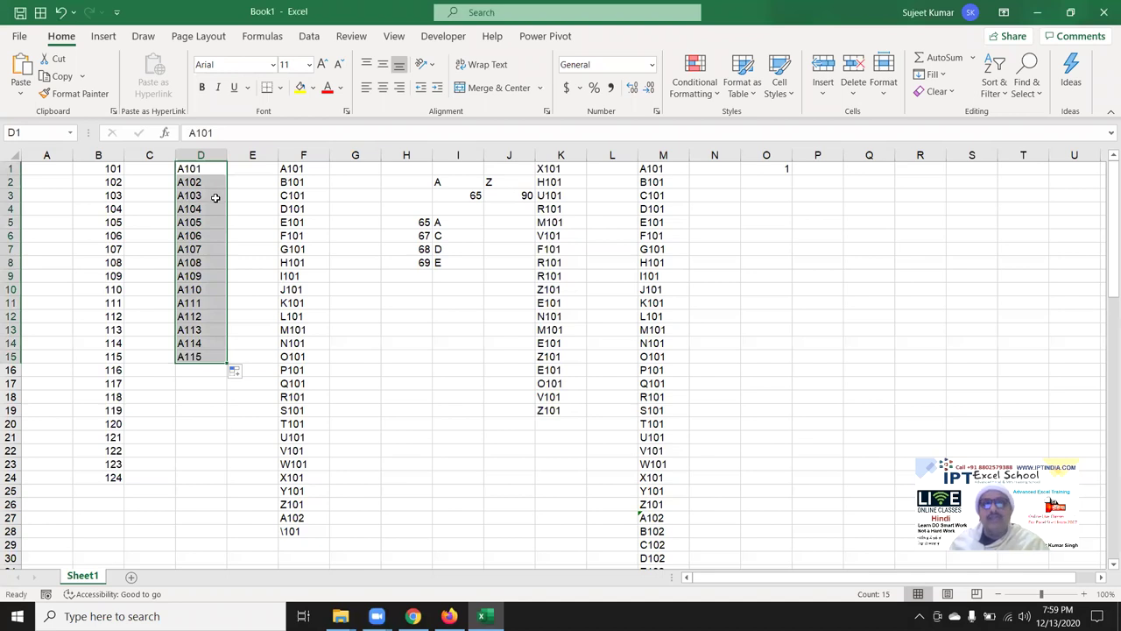
Check the CHAR and CODE helper formulas, then widen column H.
{"action": "left_click", "coordinate": [313, 169]}
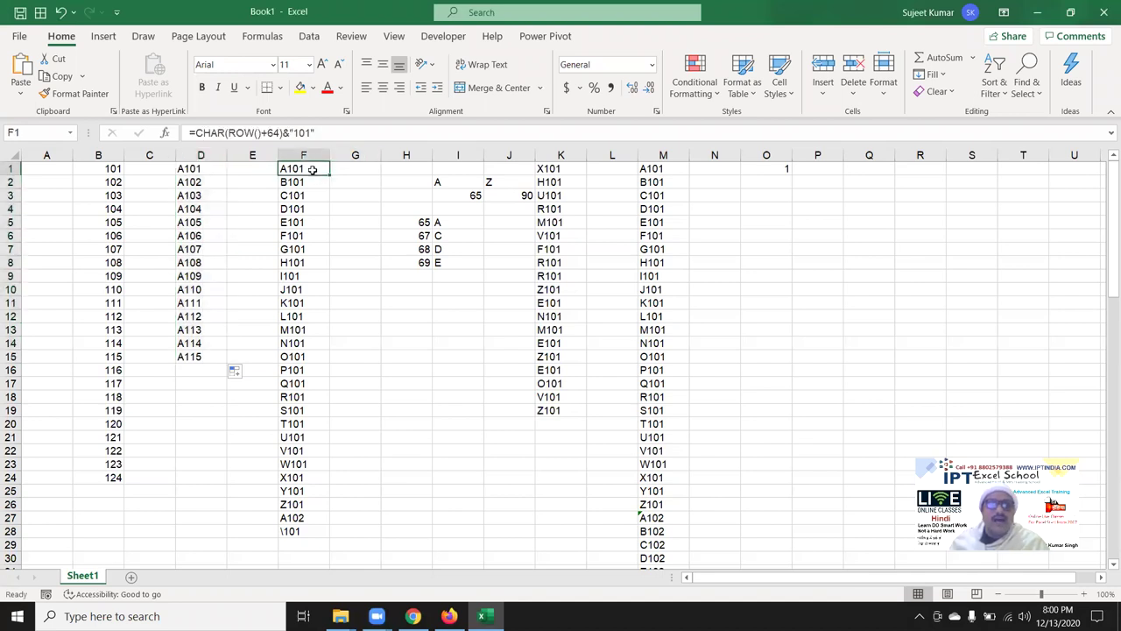
{"action": "left_click", "coordinate": [244, 187]}
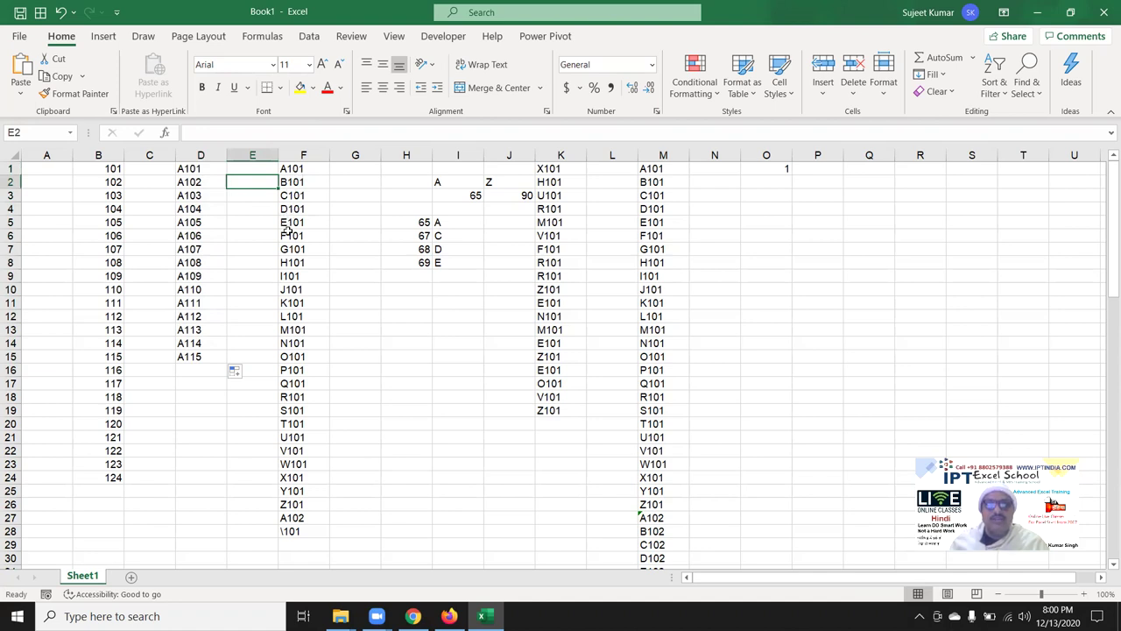
{"action": "left_click", "coordinate": [390, 349]}
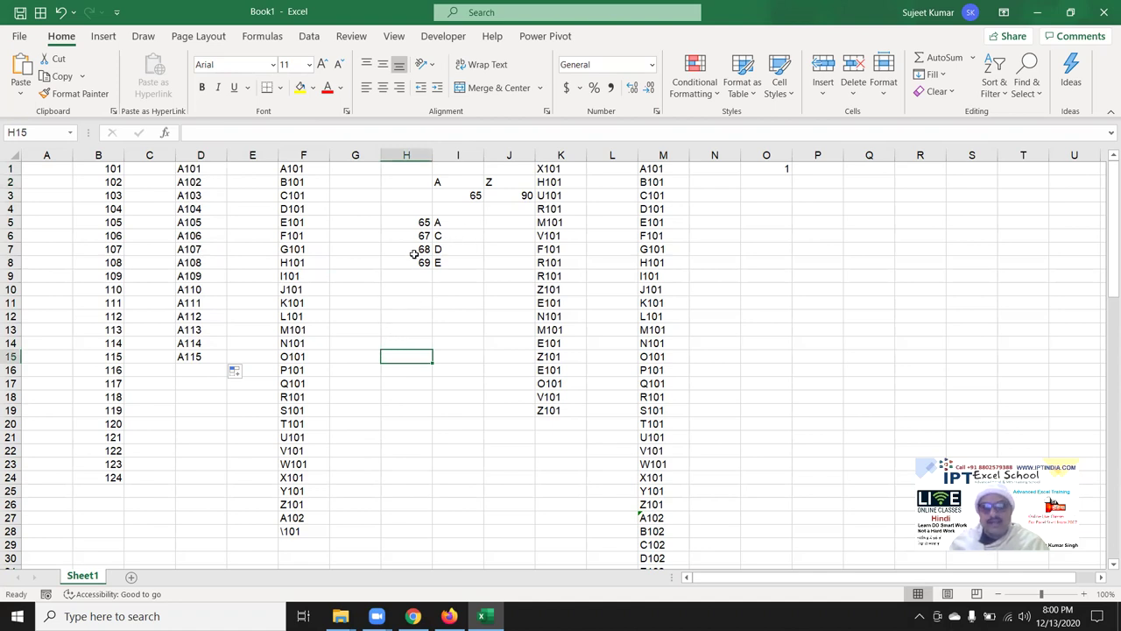
{"action": "left_click", "coordinate": [438, 195]}
{"action": "left_click", "coordinate": [451, 183]}
{"action": "left_click_drag", "start_coordinate": [432, 155], "coordinate": [448, 155]}
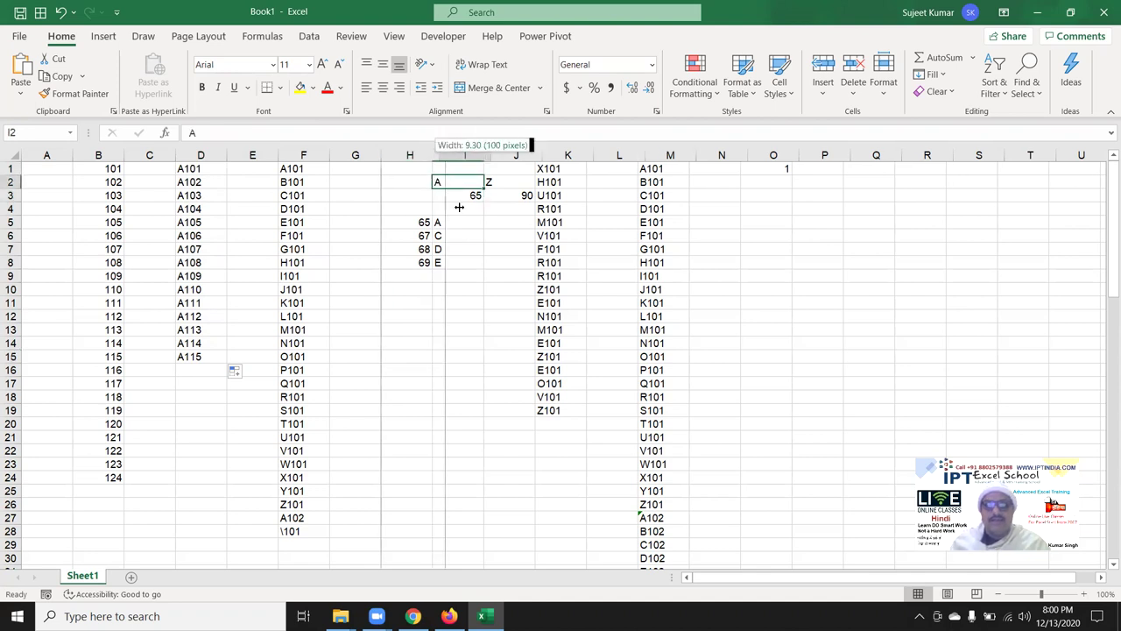
Delete the old letters and character codes in G1:J12.
{"action": "left_click_drag", "start_coordinate": [374, 168], "coordinate": [517, 317]}
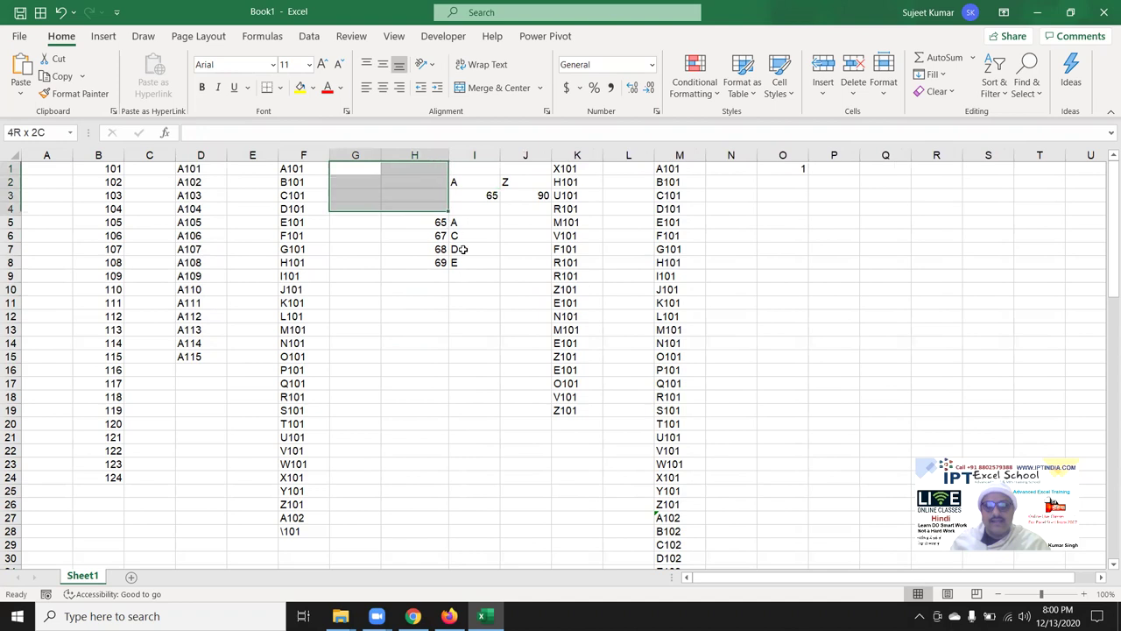
{"action": "key", "text": "Delete"}
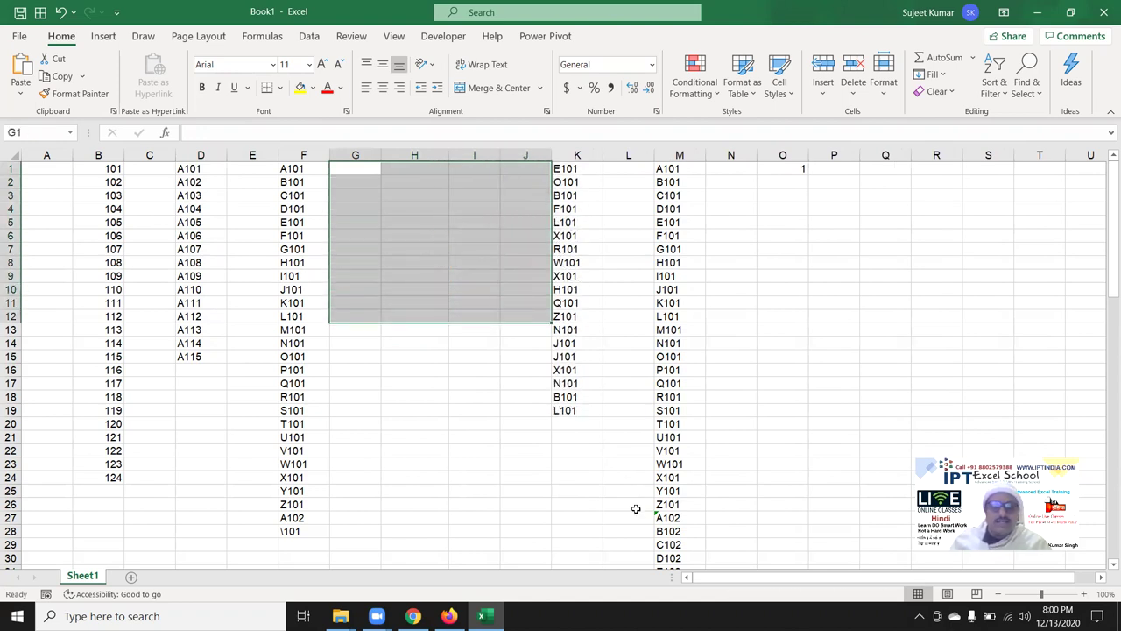
{"action": "left_click_drag", "start_coordinate": [469, 171], "coordinate": [577, 451]}
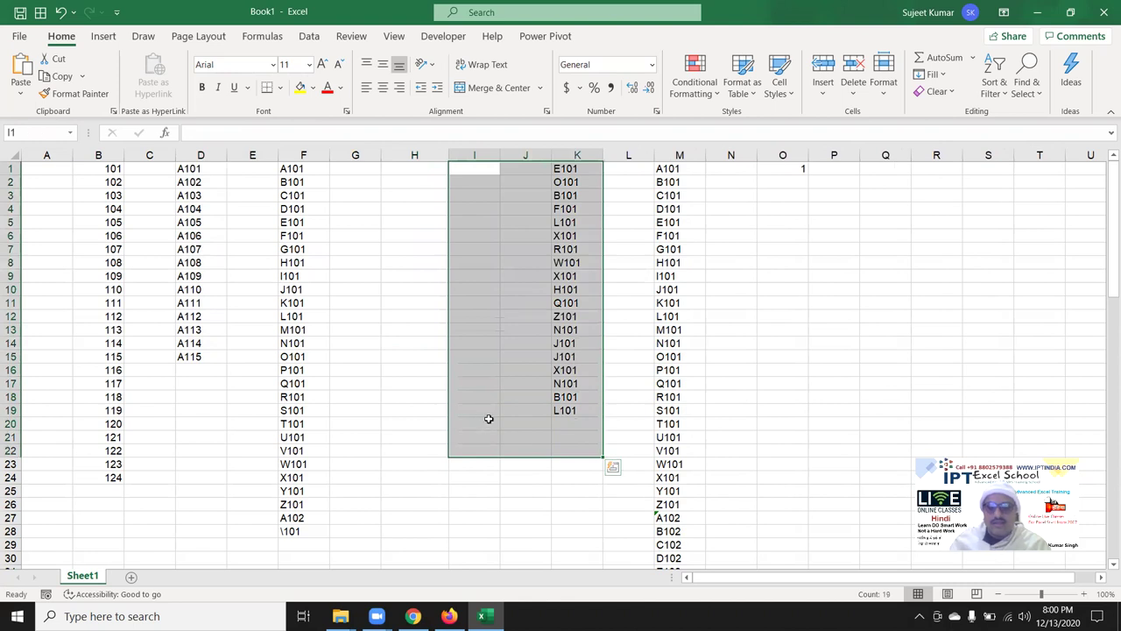
Put A in H4 and =CODE(H4) beneath it, returning 65.
{"action": "left_click", "coordinate": [393, 214]}
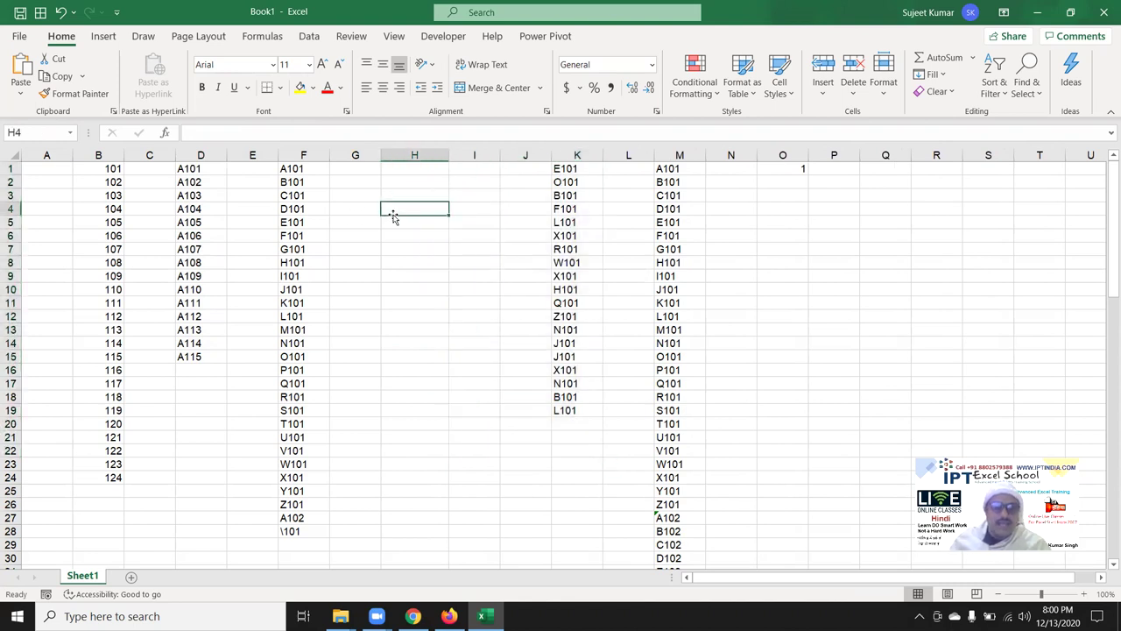
{"action": "type", "text": "A"}
{"action": "key", "text": "Return"}
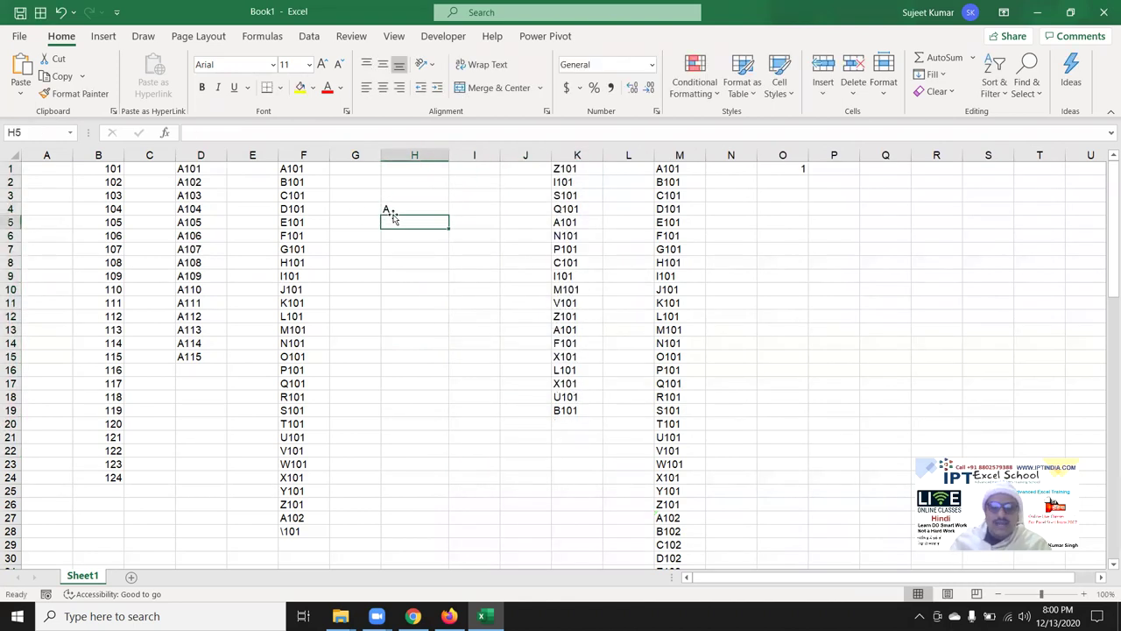
{"action": "type", "text": "=cod"}
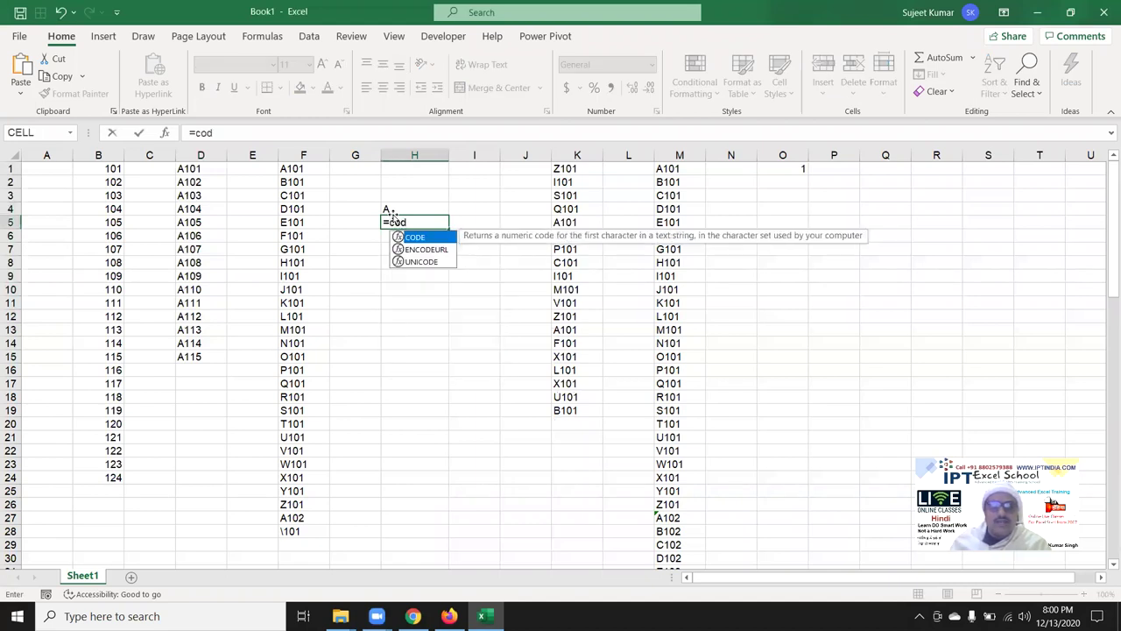
{"action": "key", "text": "Tab"}
{"action": "left_click", "coordinate": [392, 215]}
{"action": "key", "text": "Return"}
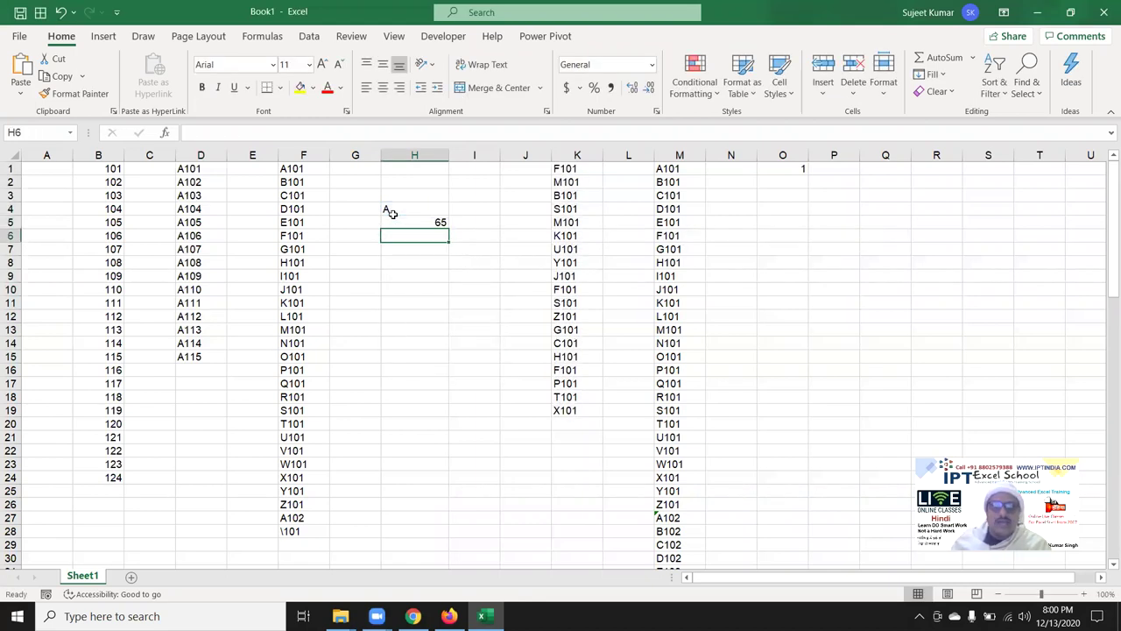
Put Z in I4 and =CODE(I4) beneath it, returning 90.
{"action": "left_click", "coordinate": [474, 209]}
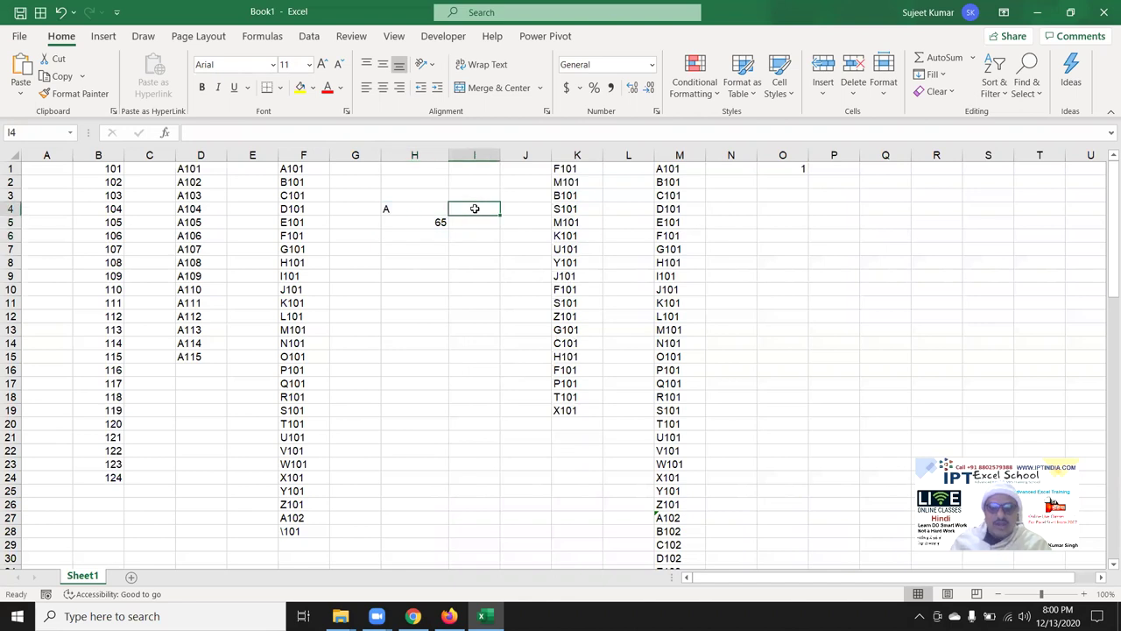
{"action": "type", "text": "Z"}
{"action": "key", "text": "Return"}
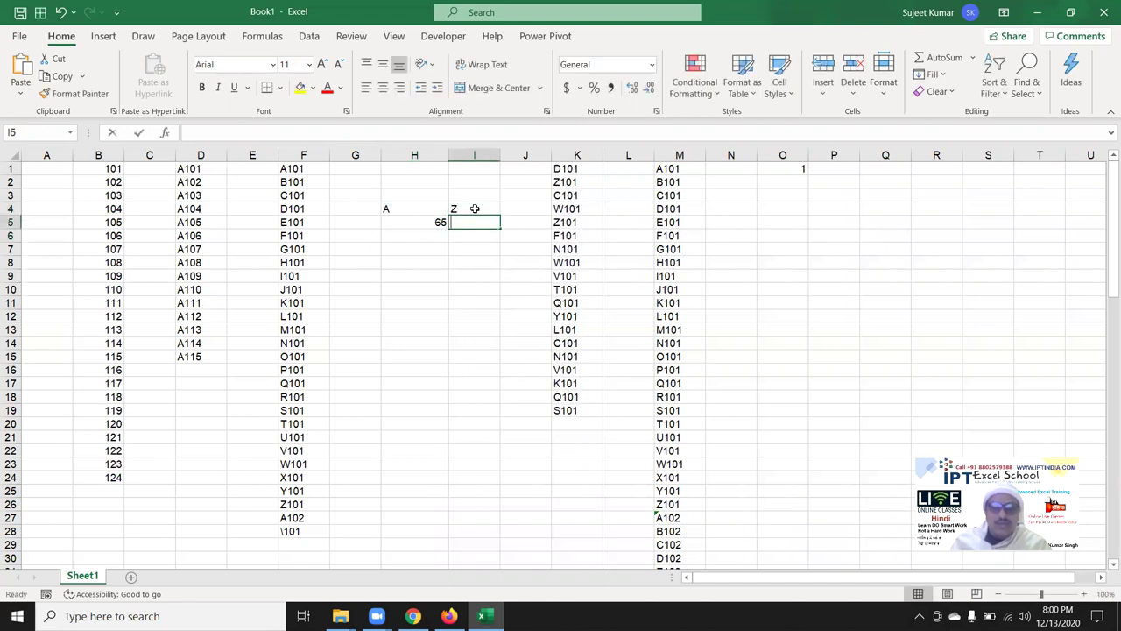
{"action": "type", "text": "=Code"}
{"action": "key", "text": "Tab"}
{"action": "left_click", "coordinate": [475, 208]}
{"action": "key", "text": "Return"}
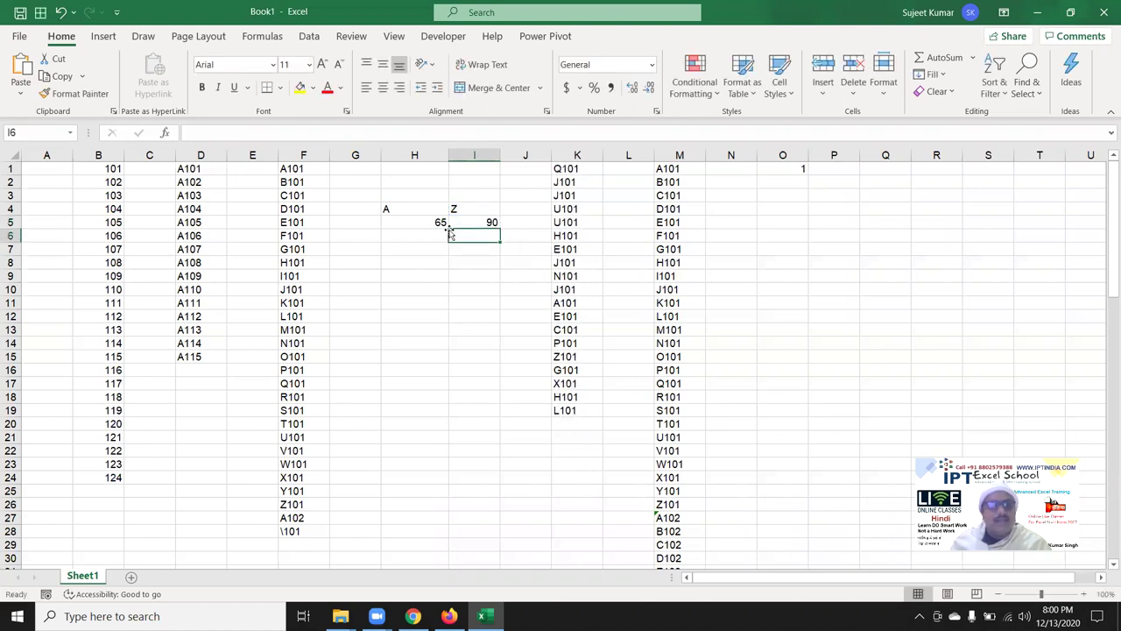
{"action": "left_click_drag", "start_coordinate": [422, 224], "coordinate": [457, 225]}
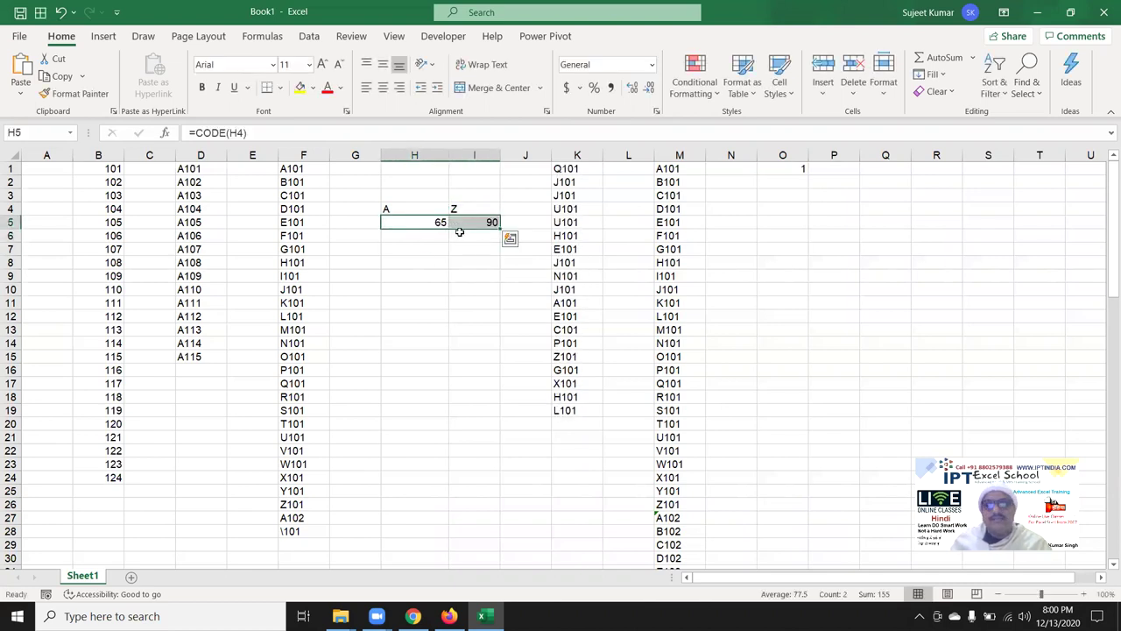
Enter the codes 65, 66, 67 and 68 in H7:H10.
{"action": "left_click", "coordinate": [397, 254]}
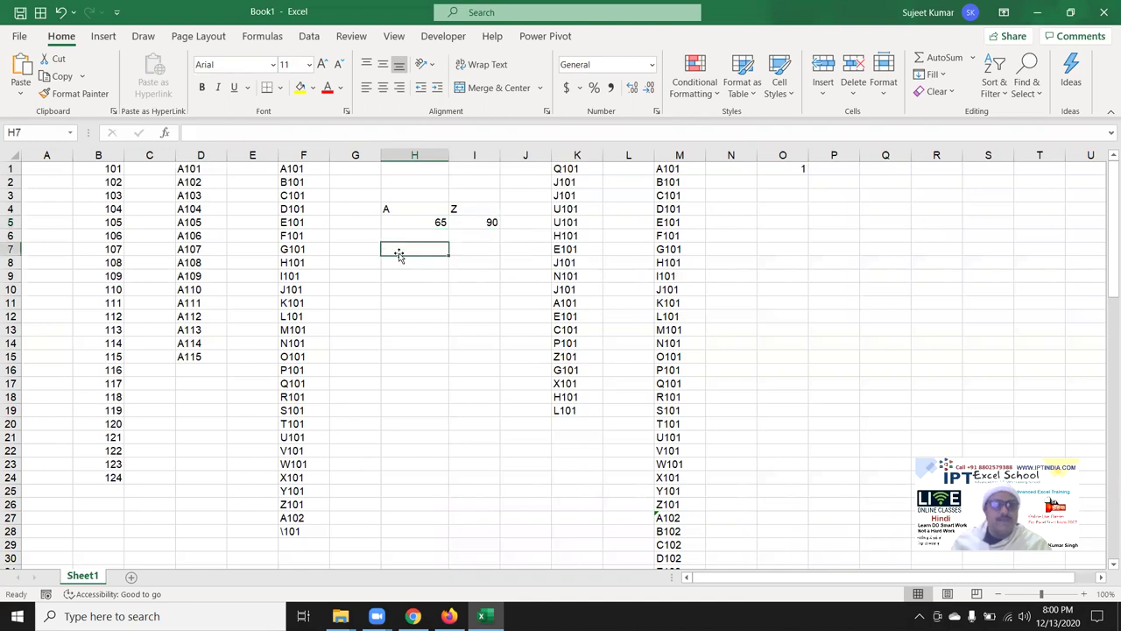
{"action": "type", "text": "65"}
{"action": "key", "text": "Return"}
{"action": "type", "text": "66"}
{"action": "key", "text": "Return"}
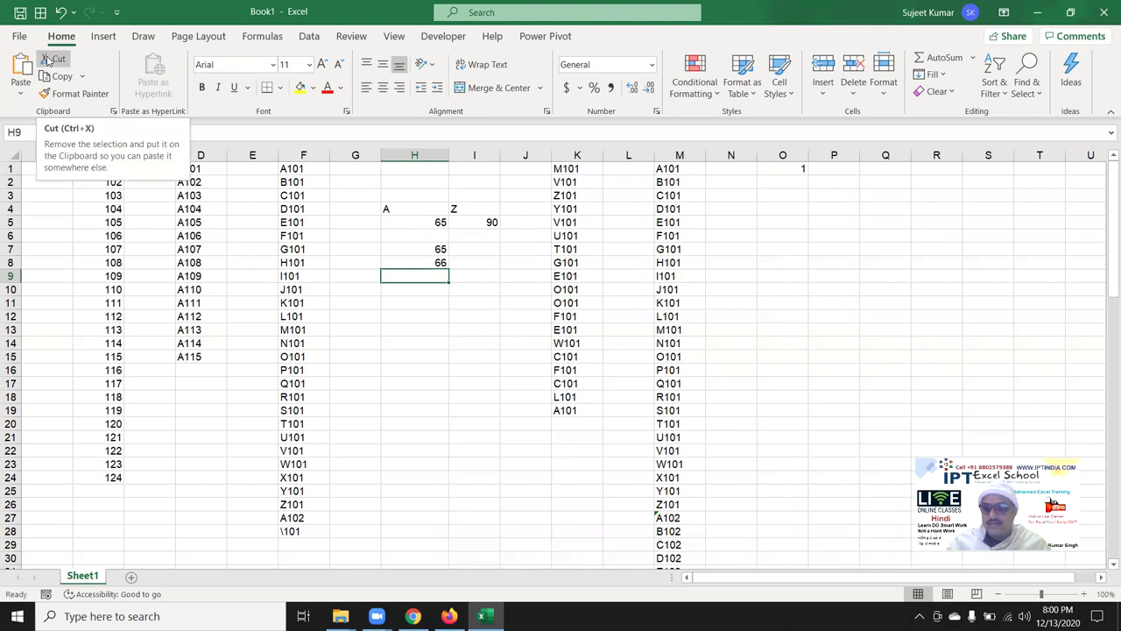
{"action": "type", "text": "67"}
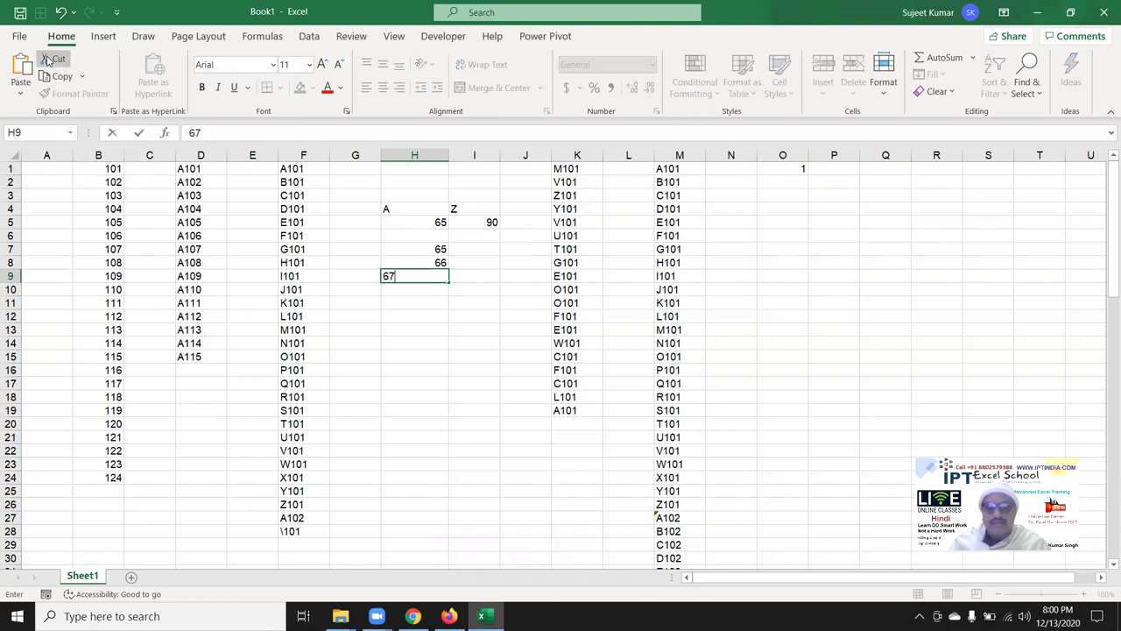
{"action": "key", "text": "Return"}
{"action": "type", "text": "68"}
{"action": "key", "text": "Return"}
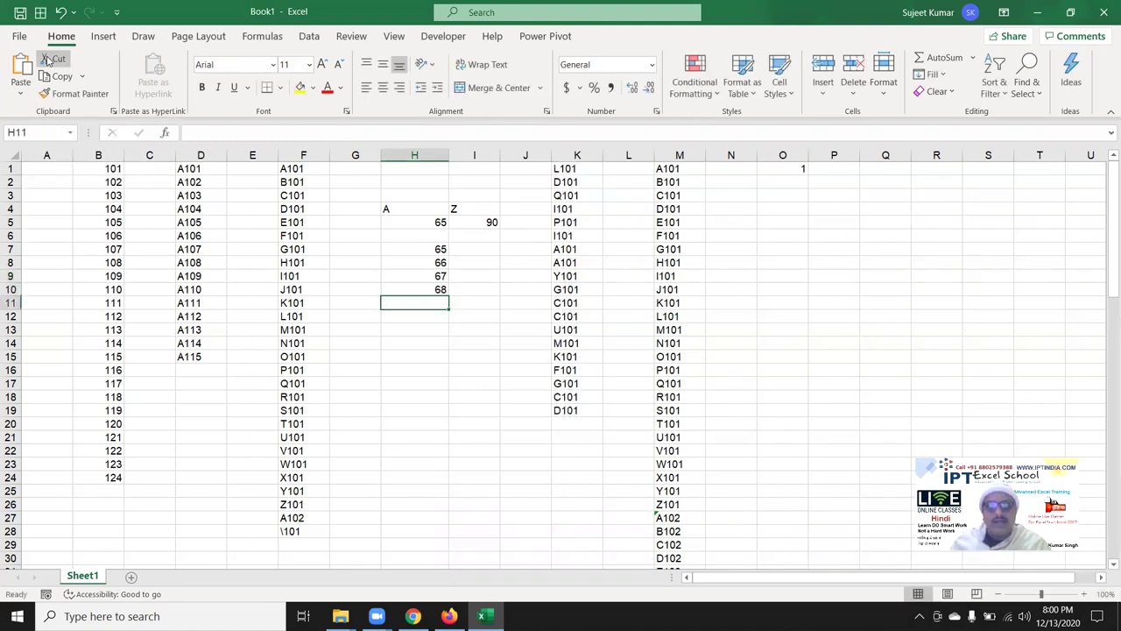
Fill I7:I10 with =CHAR(H7) to show A–D, then select the old codes in F1:F28.
{"action": "left_click", "coordinate": [456, 249]}
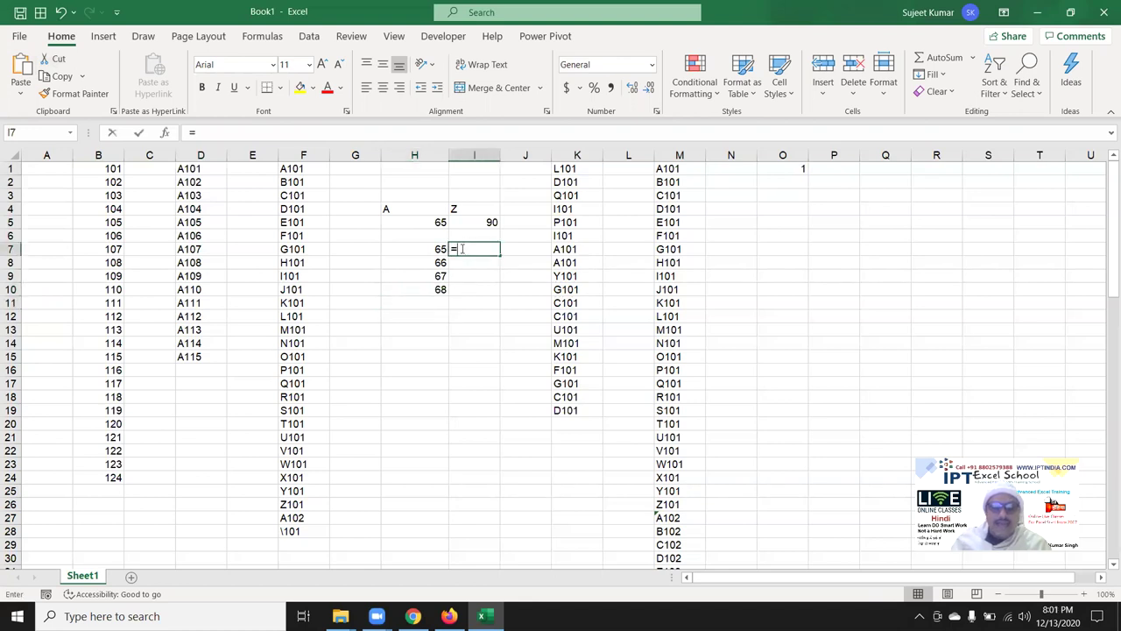
{"action": "type", "text": "=ch"}
{"action": "key", "text": "Tab"}
{"action": "key", "text": "Left"}
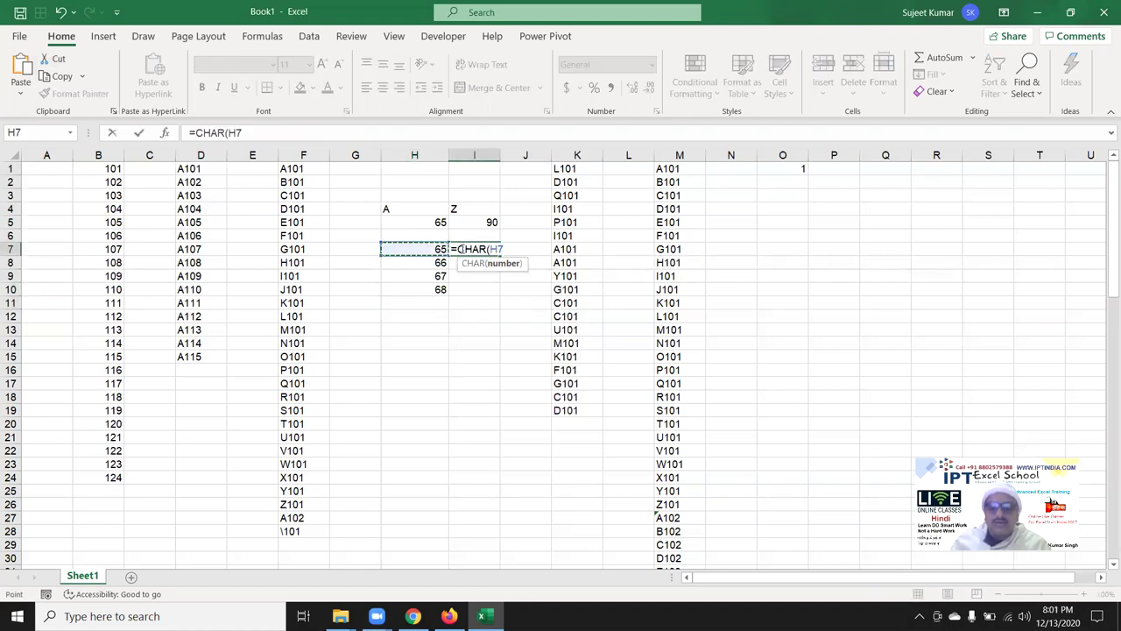
{"action": "key", "text": "Return"}
{"action": "left_click", "coordinate": [460, 249]}
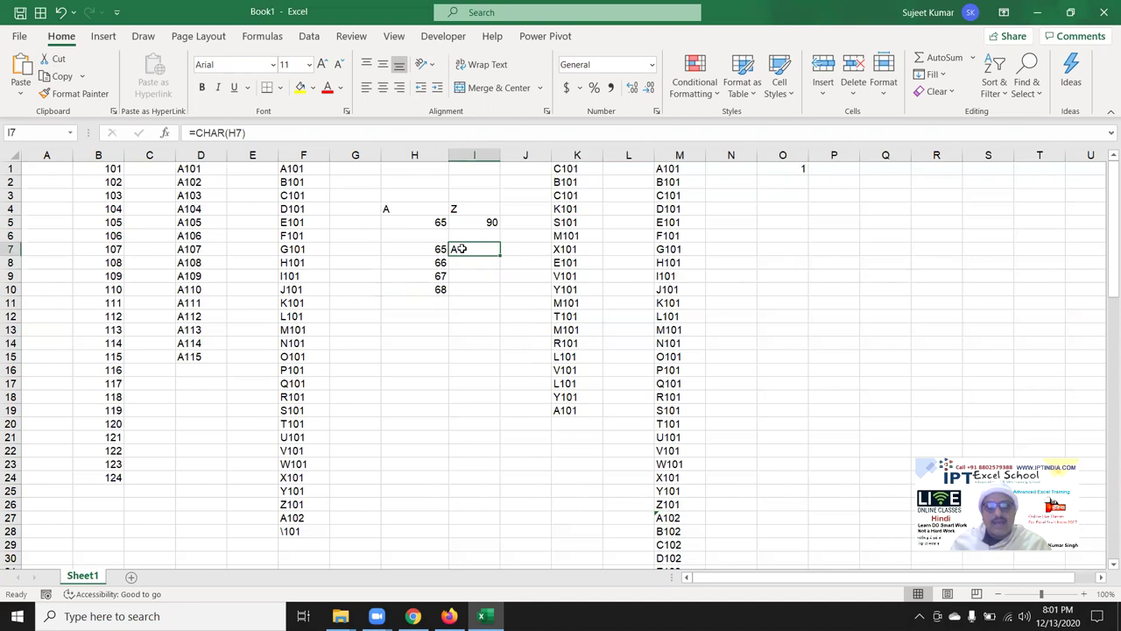
{"action": "left_click_drag", "start_coordinate": [459, 249], "coordinate": [460, 289]}
{"action": "key", "text": "ctrl+d"}
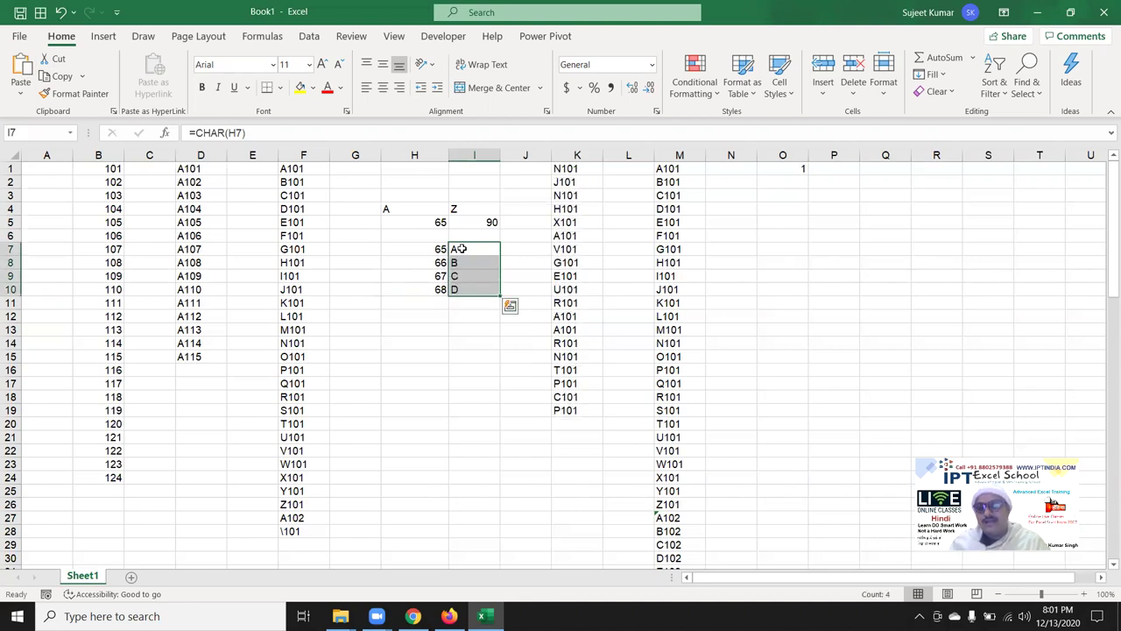
{"action": "left_click", "coordinate": [329, 172]}
{"action": "key", "text": "ctrl+shift+Down"}
Delete the old column F codes and enter =ROW() in F1.
{"action": "key", "text": "Delete"}
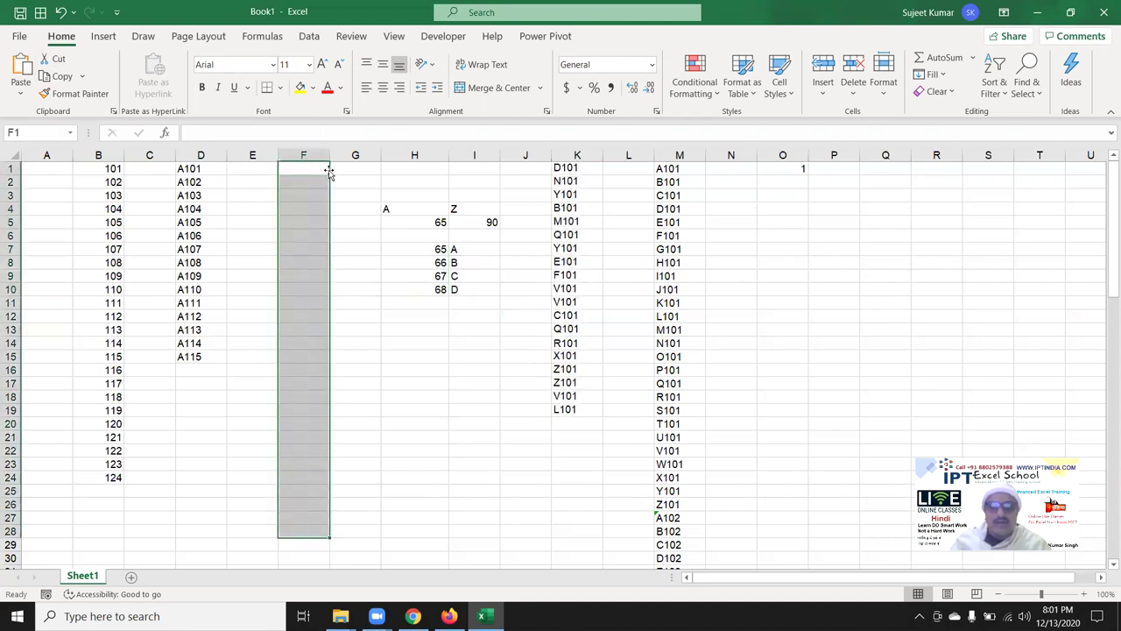
{"action": "left_click", "coordinate": [328, 173]}
{"action": "type", "text": "="}
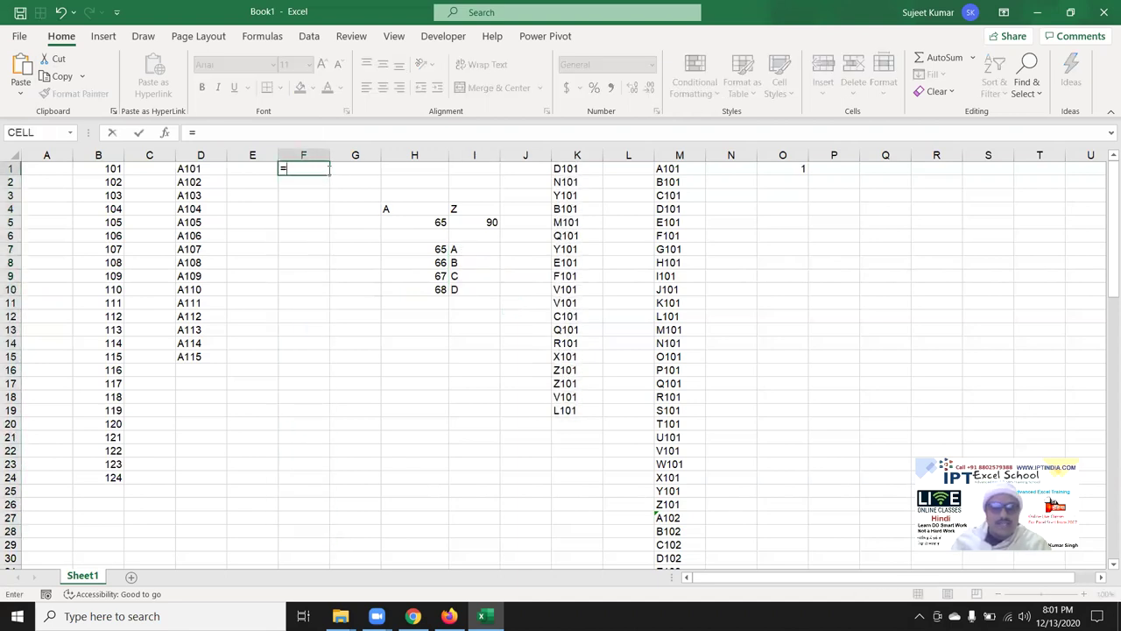
{"action": "type", "text": "ro"}
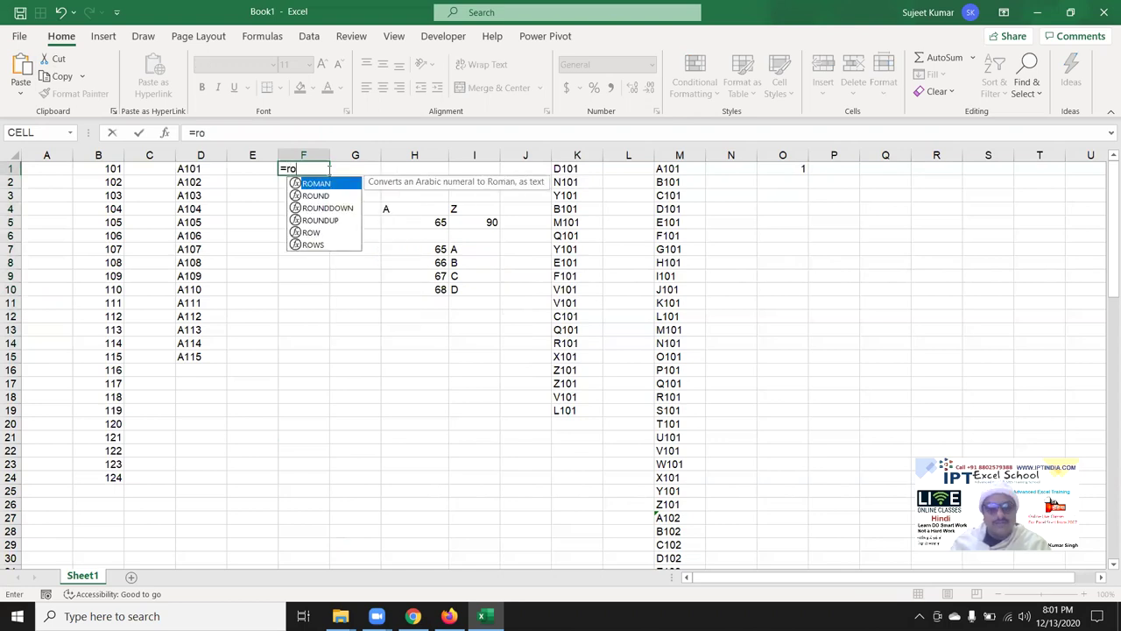
{"action": "type", "text": "w"}
{"action": "key", "text": "Tab"}
{"action": "type", "text": ")"}
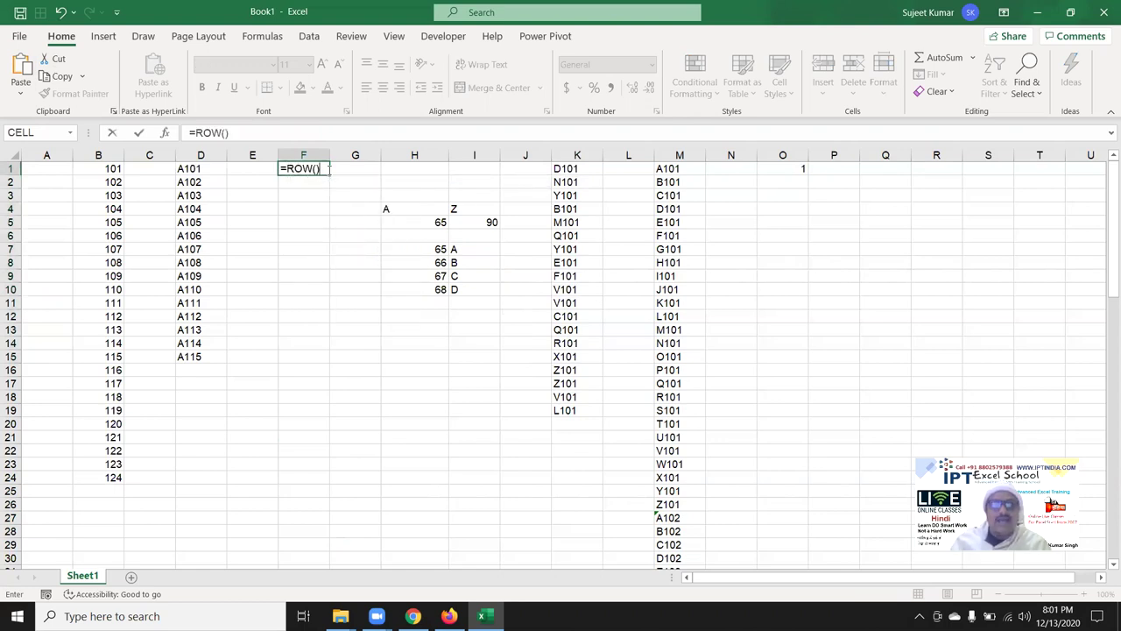
{"action": "key", "text": "Return"}
Change F1 to =ROW()+64, showing 65, and copy it down column F.
{"action": "left_click", "coordinate": [326, 170]}
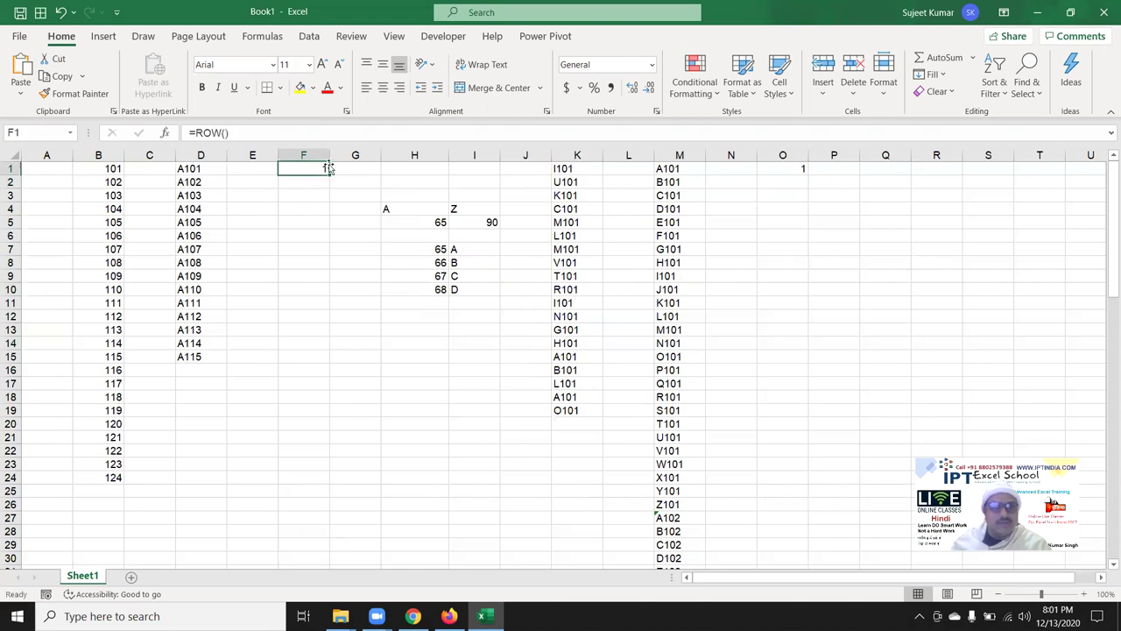
{"action": "left_click", "coordinate": [313, 139]}
{"action": "type", "text": "65"}
{"action": "key", "text": "Return"}
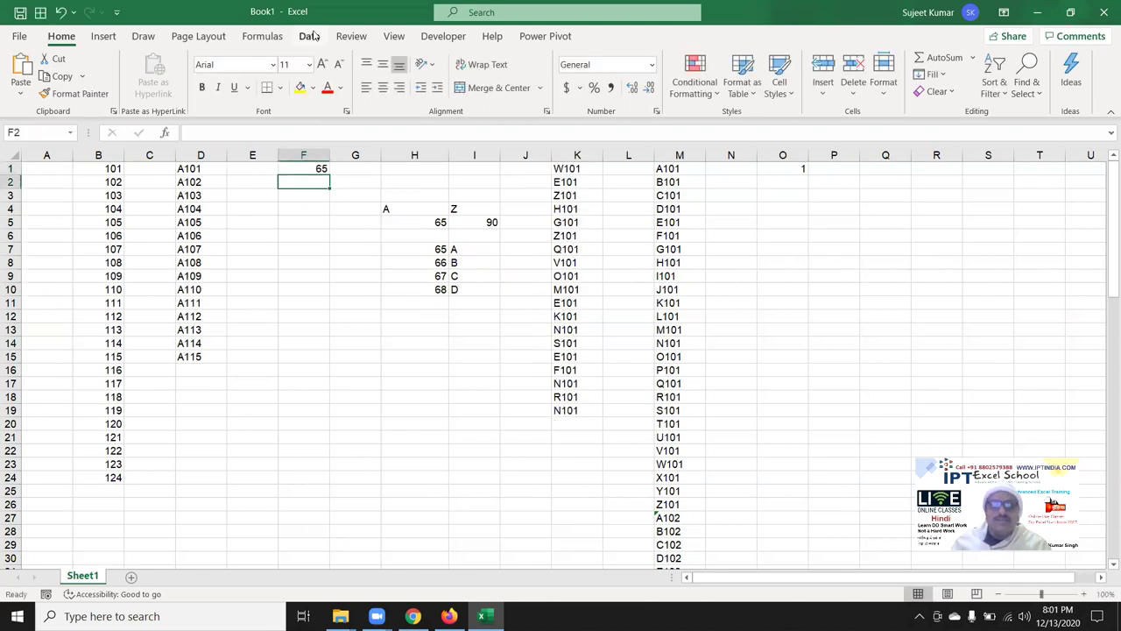
{"action": "left_click_drag", "start_coordinate": [314, 170], "coordinate": [313, 350]}
{"action": "scroll", "coordinate": [314, 350], "scroll_direction": "down", "scroll_amount": 2}
{"action": "scroll", "coordinate": [313, 283], "scroll_direction": "up", "scroll_amount": 2}
Wrap F1 as =CHAR(ROW()+64) and fill it through F23 to list letters A–W.
{"action": "left_click", "coordinate": [275, 133]}
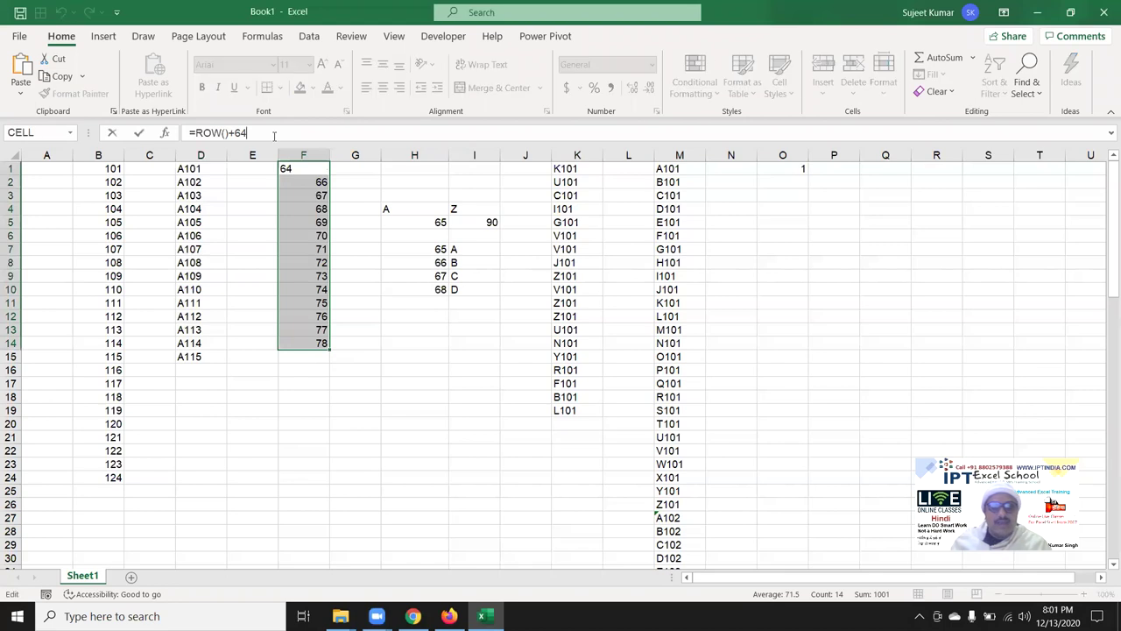
{"action": "key", "text": "Escape"}
{"action": "left_click", "coordinate": [301, 165]}
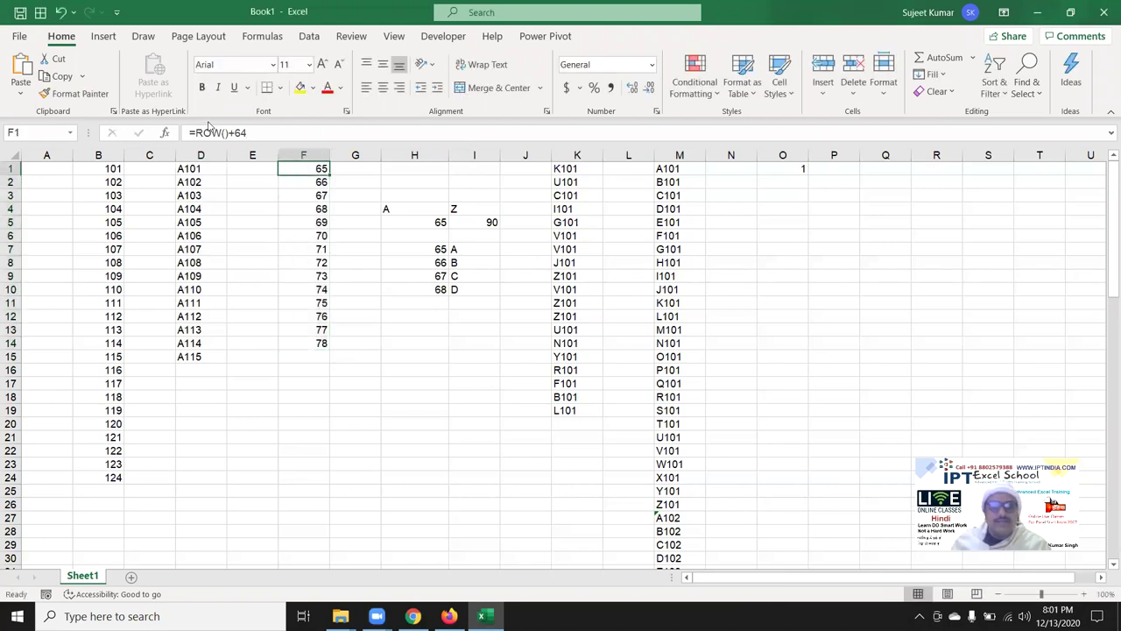
{"action": "left_click", "coordinate": [194, 133]}
{"action": "type", "text": "CHAR("}
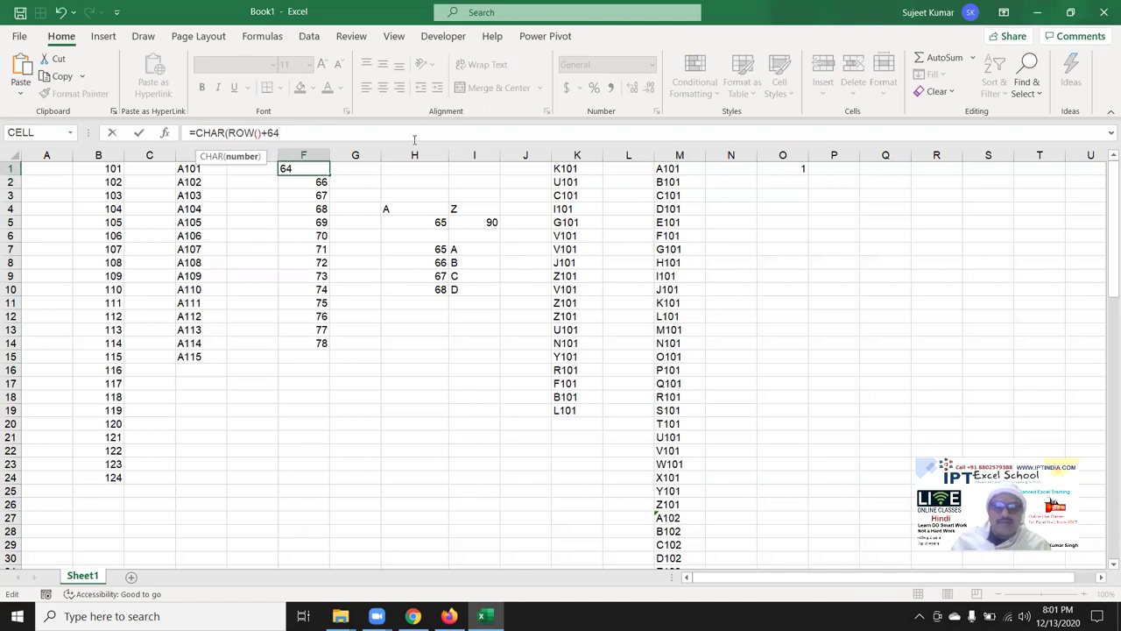
{"action": "key", "text": "Return"}
{"action": "key", "text": "Up"}
{"action": "key", "text": "shift+Down"}
{"action": "key", "text": "shift+Down"}
{"action": "key", "text": "shift+Down"}
{"action": "key", "text": "shift+Down"}
{"action": "key", "text": "shift+Down"}
{"action": "key", "text": "shift+Down"}
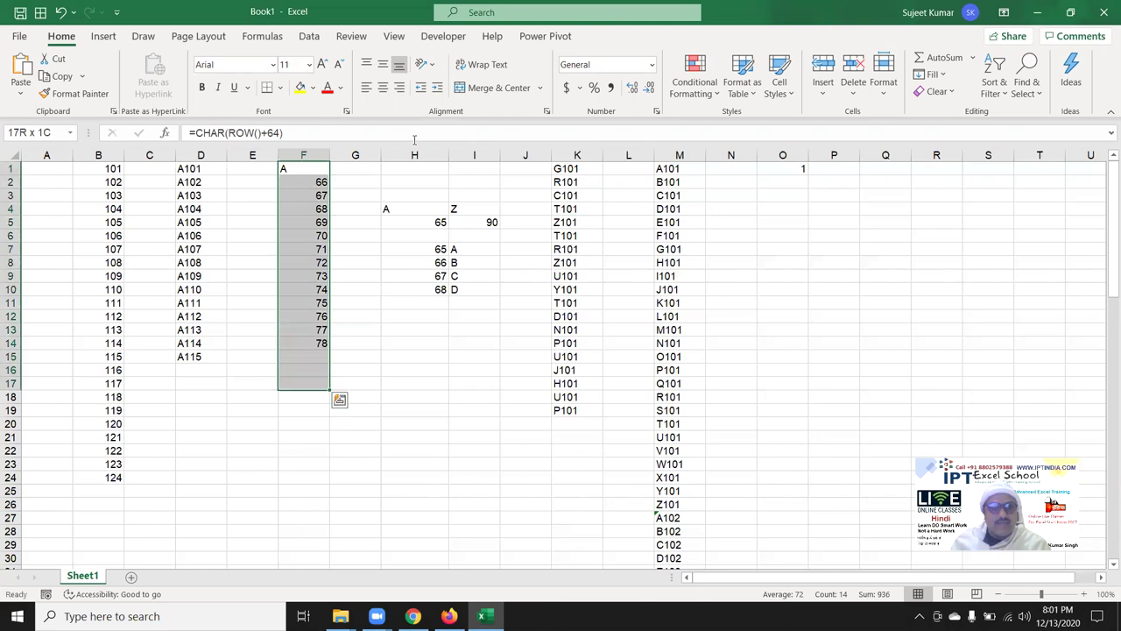
{"action": "key", "text": "shift+Down"}
{"action": "key", "text": "shift+Down"}
{"action": "key", "text": "shift+Down"}
{"action": "key", "text": "ctrl+d"}
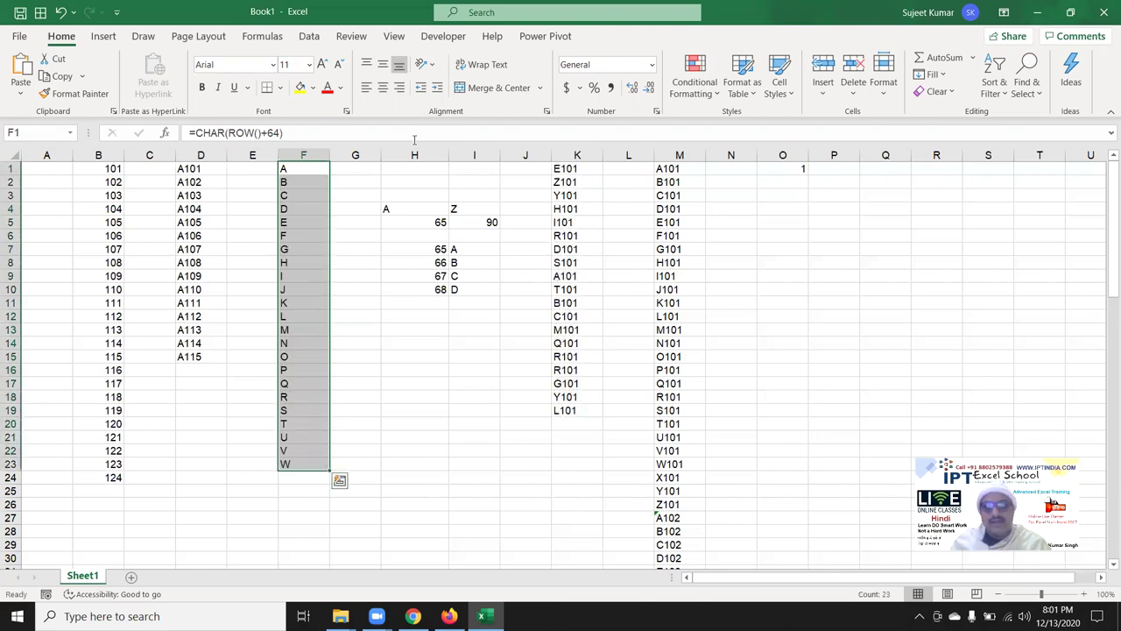
Dismiss the Quick Analysis options and reopen F1's formula for editing.
{"action": "key", "text": "ctrl+q"}
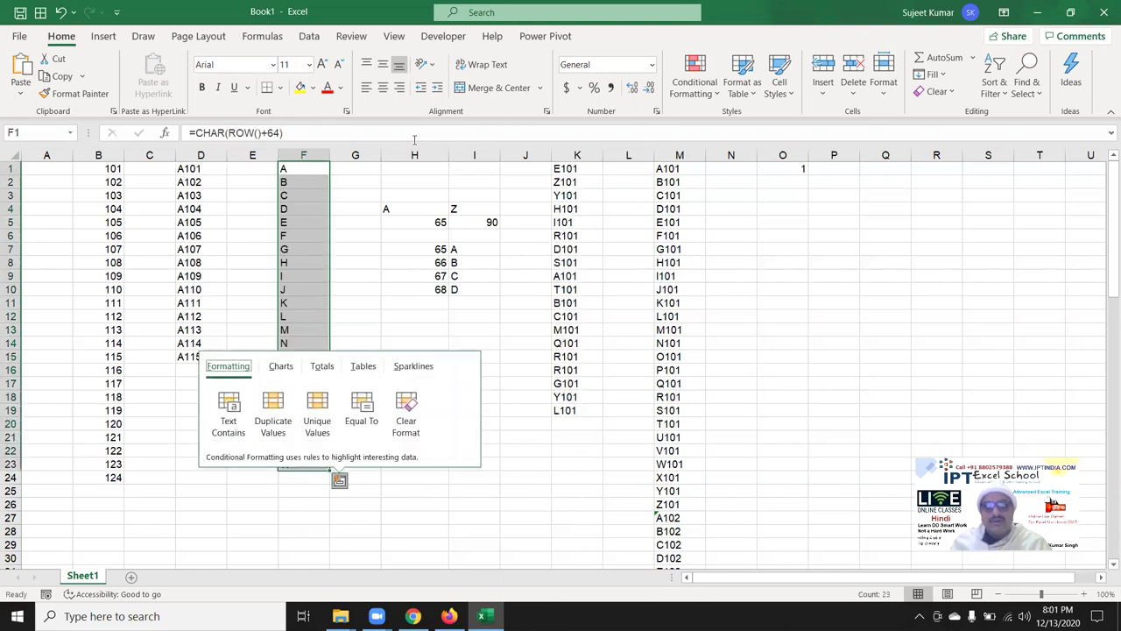
{"action": "key", "text": "Escape"}
{"action": "key", "text": "Up"}
{"action": "left_click", "coordinate": [395, 133]}
Append &"101" to F1's formula and fill it to row 33, giving A101–Z101 then [101 onward.
{"action": "type", "text": "&\"101"}
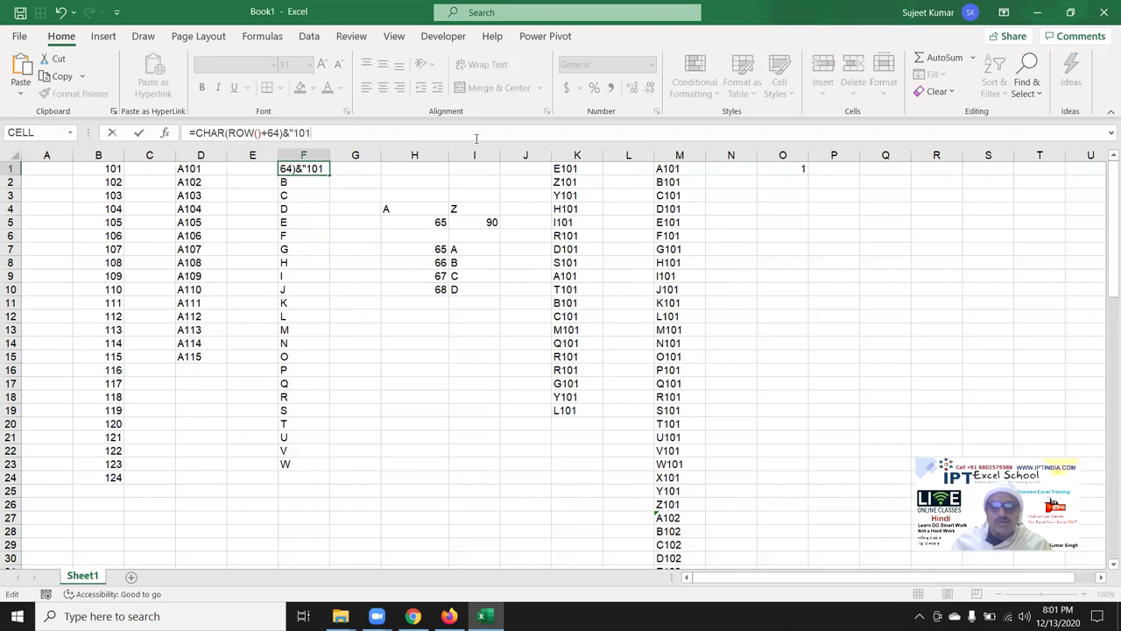
{"action": "key", "text": "Return"}
{"action": "left_click", "coordinate": [324, 166]}
{"action": "double_click", "coordinate": [331, 176]}
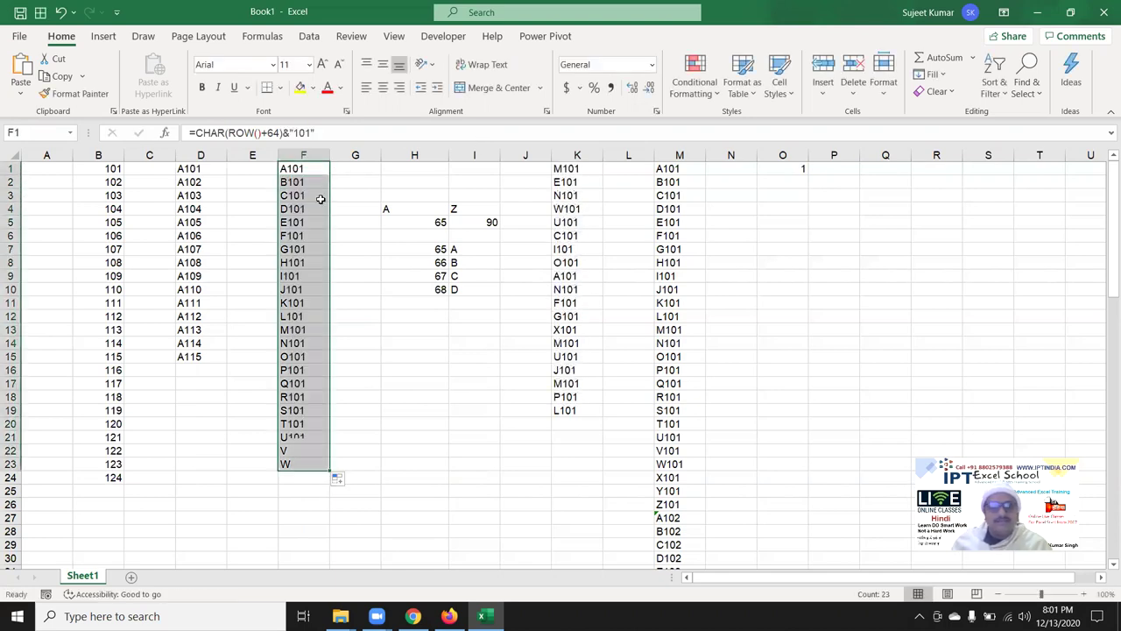
{"action": "scroll", "coordinate": [317, 372], "scroll_direction": "down", "scroll_amount": 3}
{"action": "left_click_drag", "start_coordinate": [314, 347], "coordinate": [295, 478]}
{"action": "left_click", "coordinate": [303, 391]}
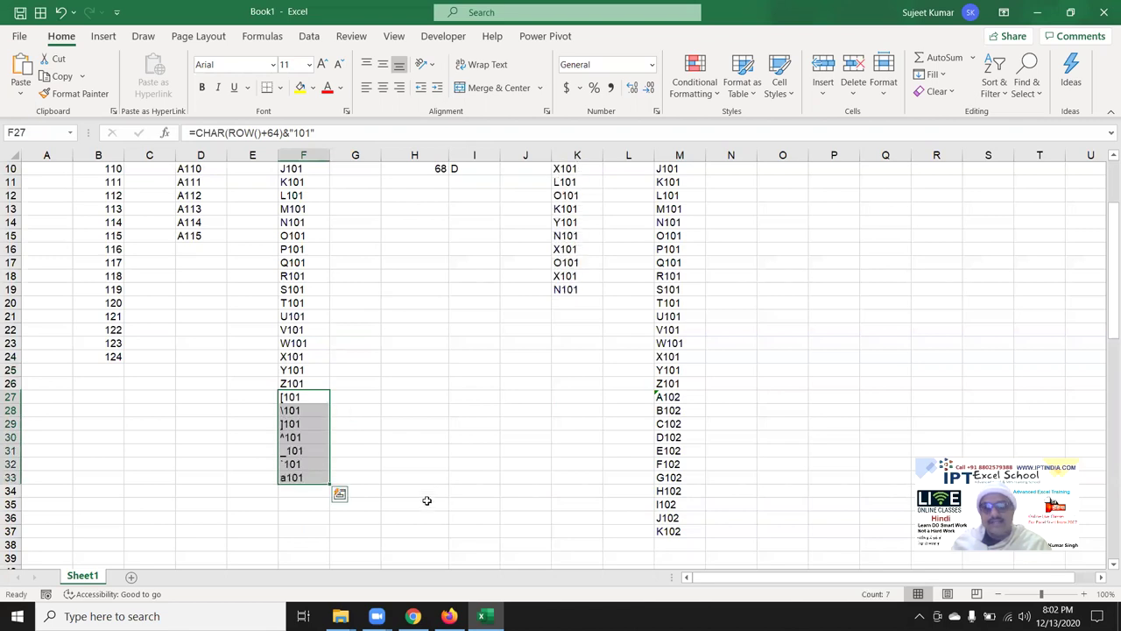
{"action": "scroll", "coordinate": [427, 500], "scroll_direction": "down", "scroll_amount": 1}
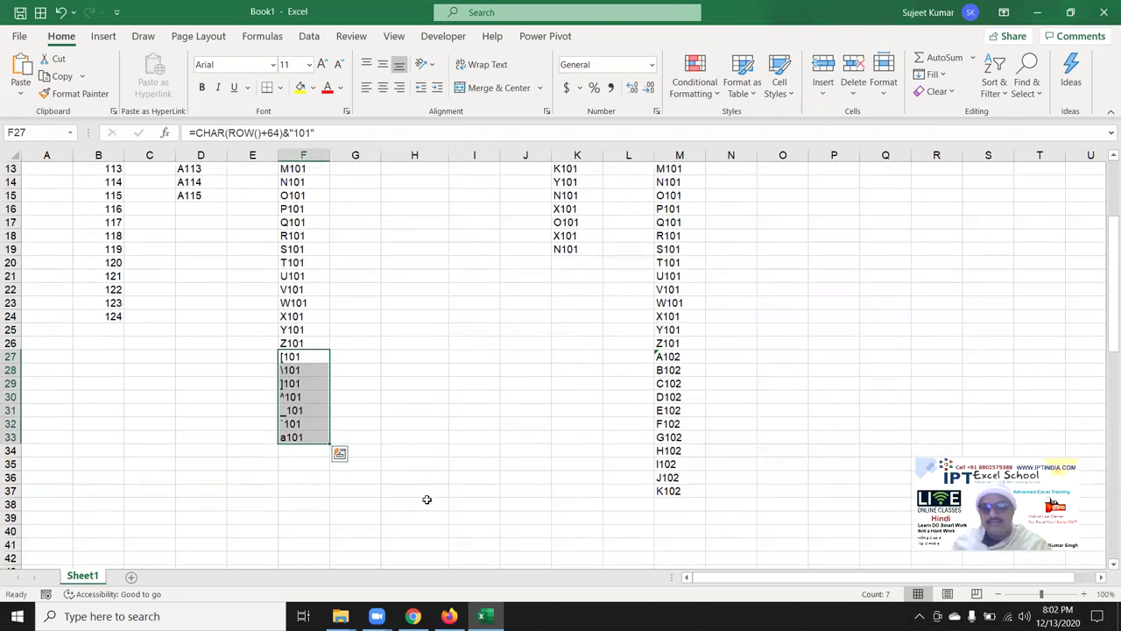
{"action": "scroll", "coordinate": [426, 499], "scroll_direction": "up", "scroll_amount": 3}
{"action": "scroll", "coordinate": [426, 495], "scroll_direction": "up", "scroll_amount": 1}
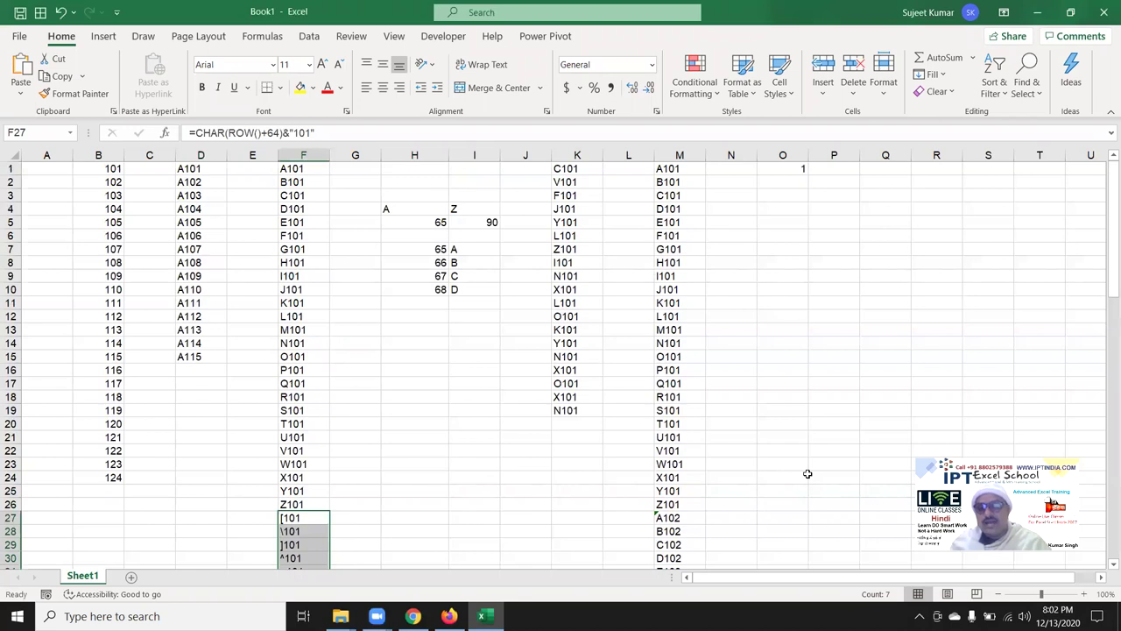
Inspect the IF formula in M27 and the RANDBETWEEN formula in K3, recalculating the random codes.
{"action": "scroll", "coordinate": [807, 474], "scroll_direction": "down", "scroll_amount": 2}
{"action": "left_click", "coordinate": [674, 423]}
{"action": "left_click", "coordinate": [670, 437]}
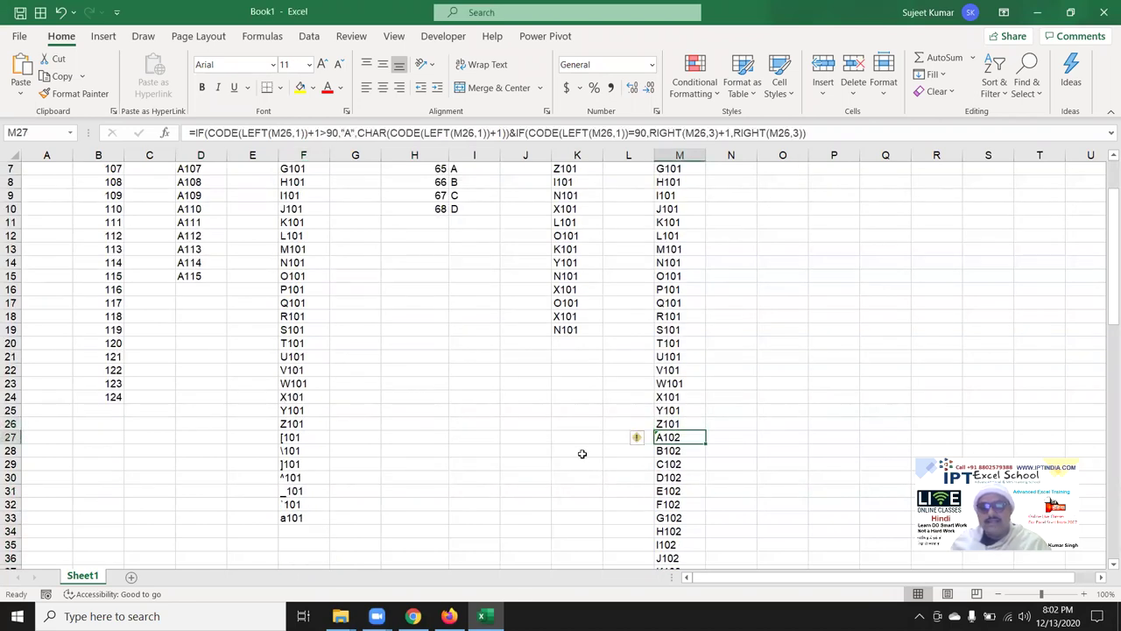
{"action": "scroll", "coordinate": [552, 434], "scroll_direction": "up", "scroll_amount": 2}
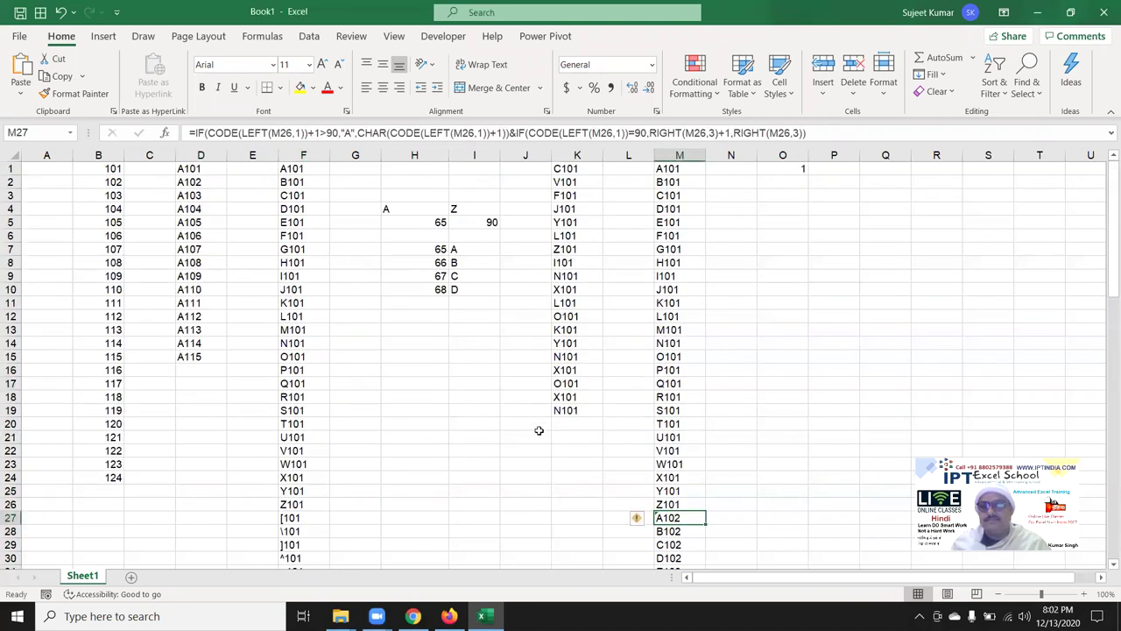
{"action": "left_click", "coordinate": [511, 382]}
{"action": "left_click", "coordinate": [577, 191]}
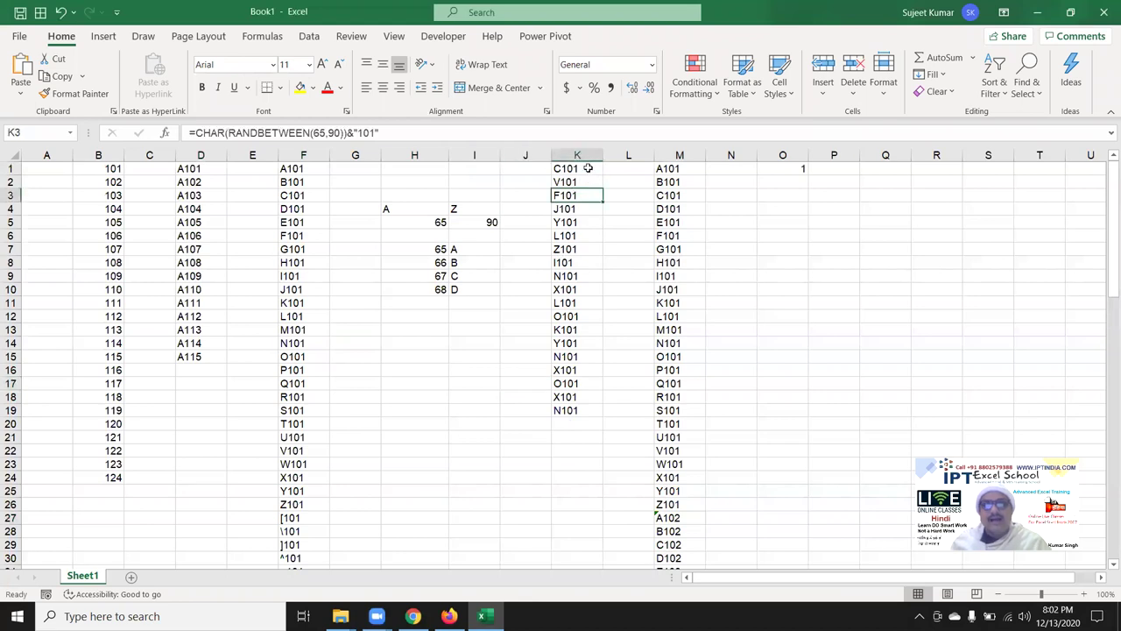
{"action": "left_click", "coordinate": [506, 319]}
{"action": "double_click", "coordinate": [508, 317]}
{"action": "left_click", "coordinate": [483, 356]}
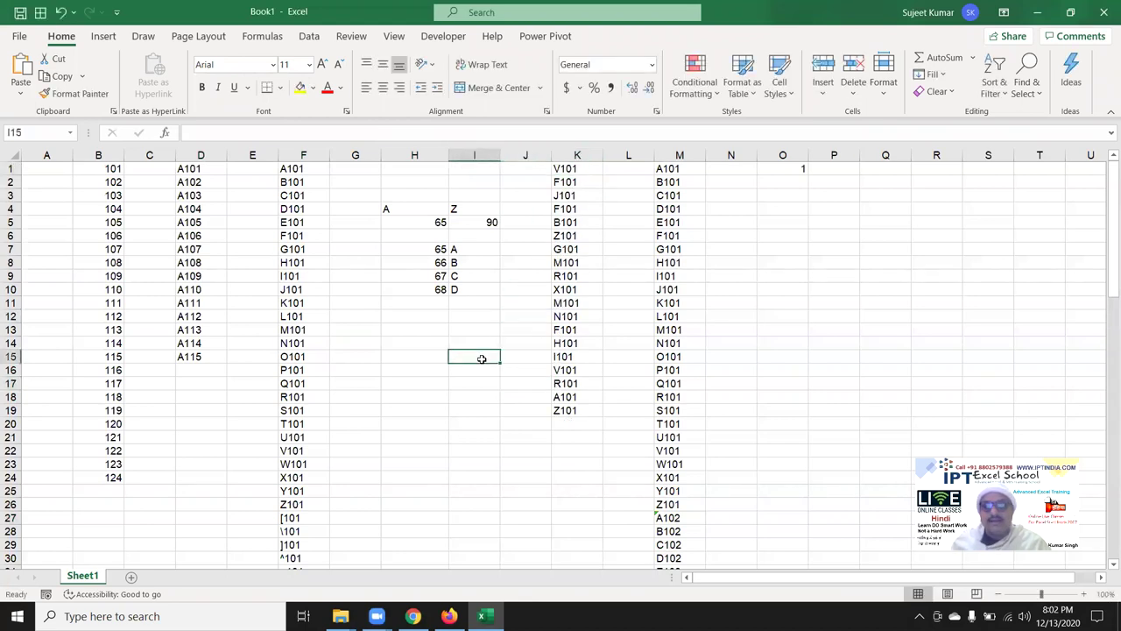
Clear the old random codes from K1:K19.
{"action": "left_click", "coordinate": [578, 170]}
{"action": "double_click", "coordinate": [578, 170]}
{"action": "type", "text": "="}
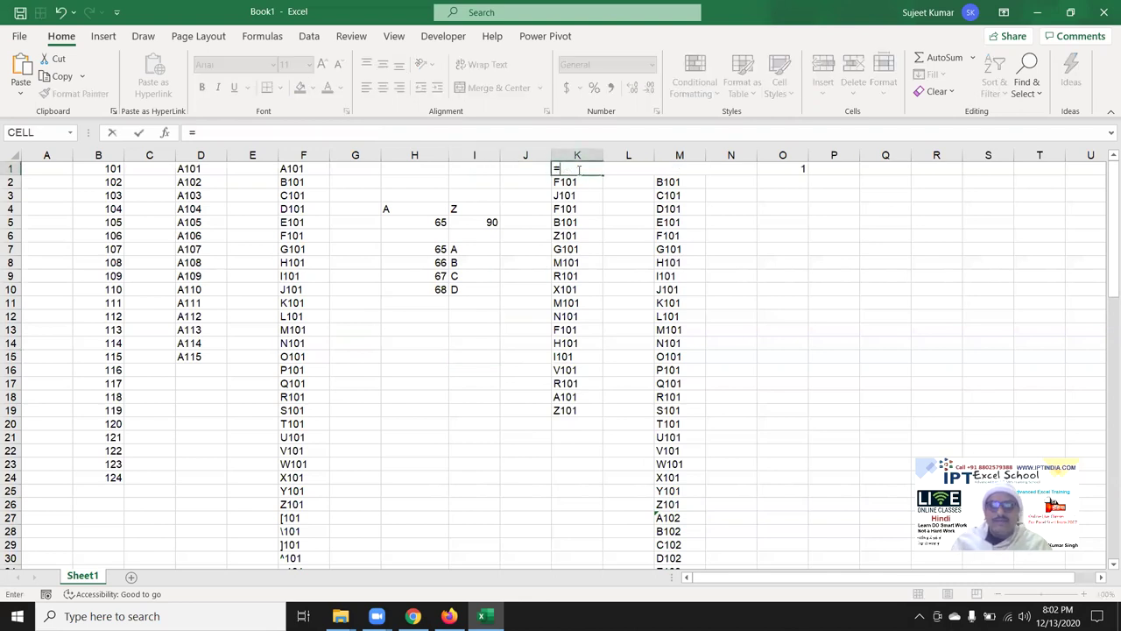
{"action": "key", "text": "Escape"}
{"action": "key", "text": "ctrl+shift+Down"}
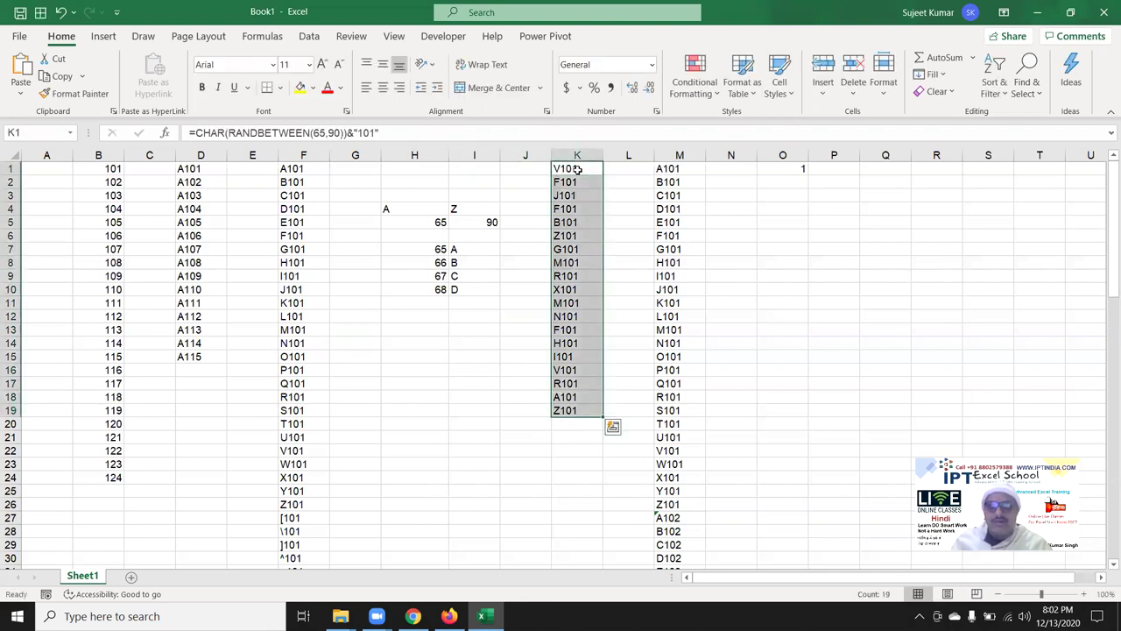
{"action": "key", "text": "Delete"}
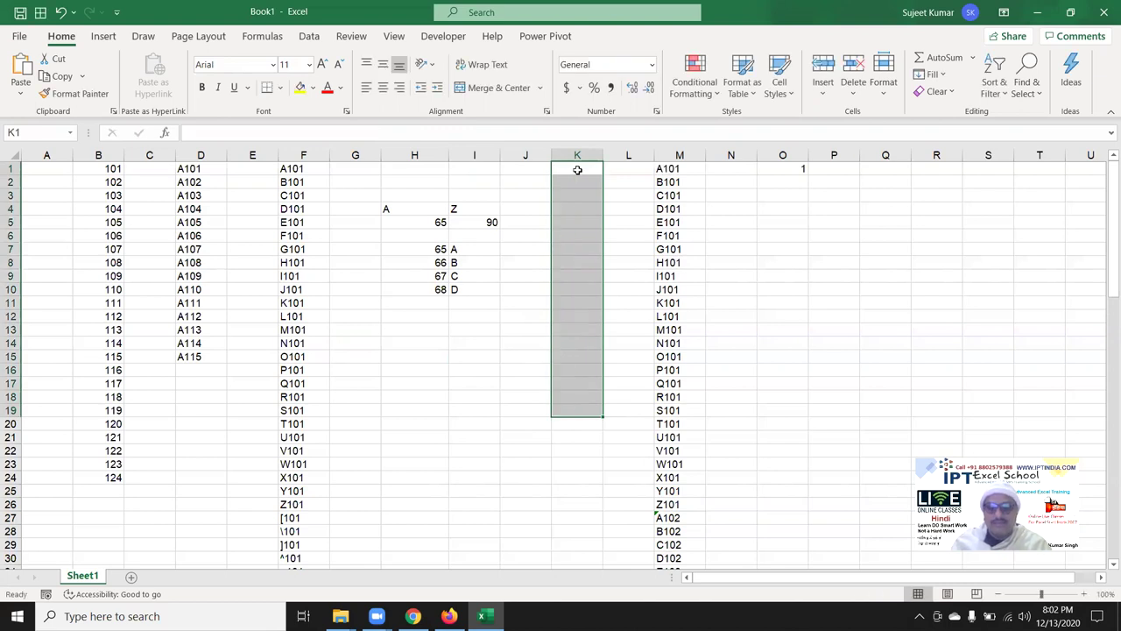
Begin a new CHAR formula in K1 after cancelling a first attempt.
{"action": "left_click", "coordinate": [578, 170]}
{"action": "type", "text": "="}
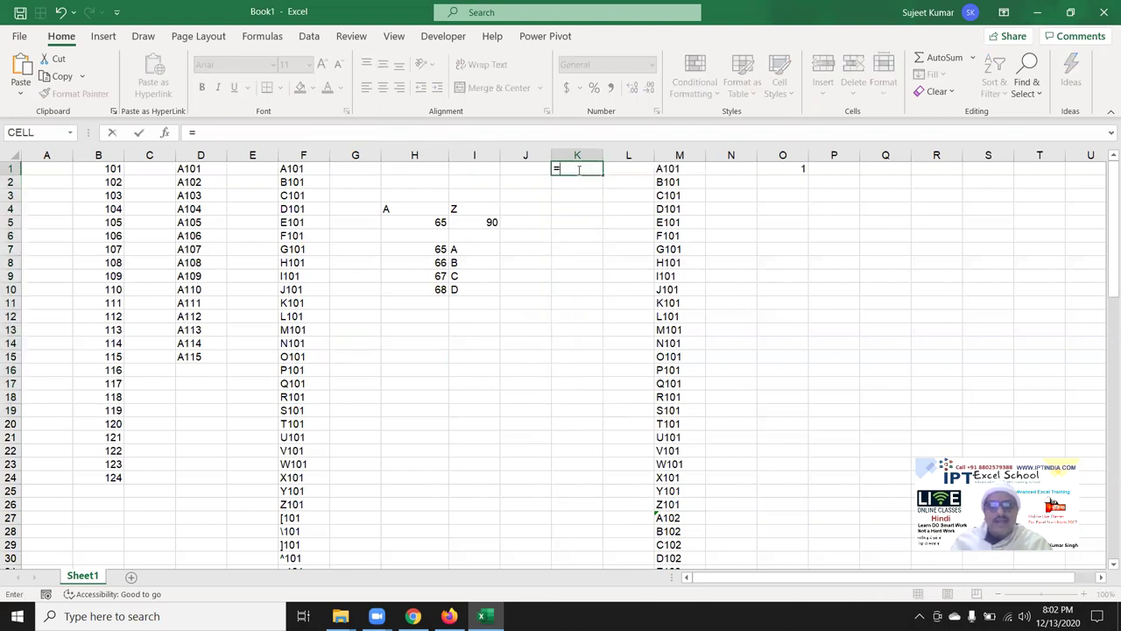
{"action": "type", "text": "ra"}
{"action": "key", "text": "Escape"}
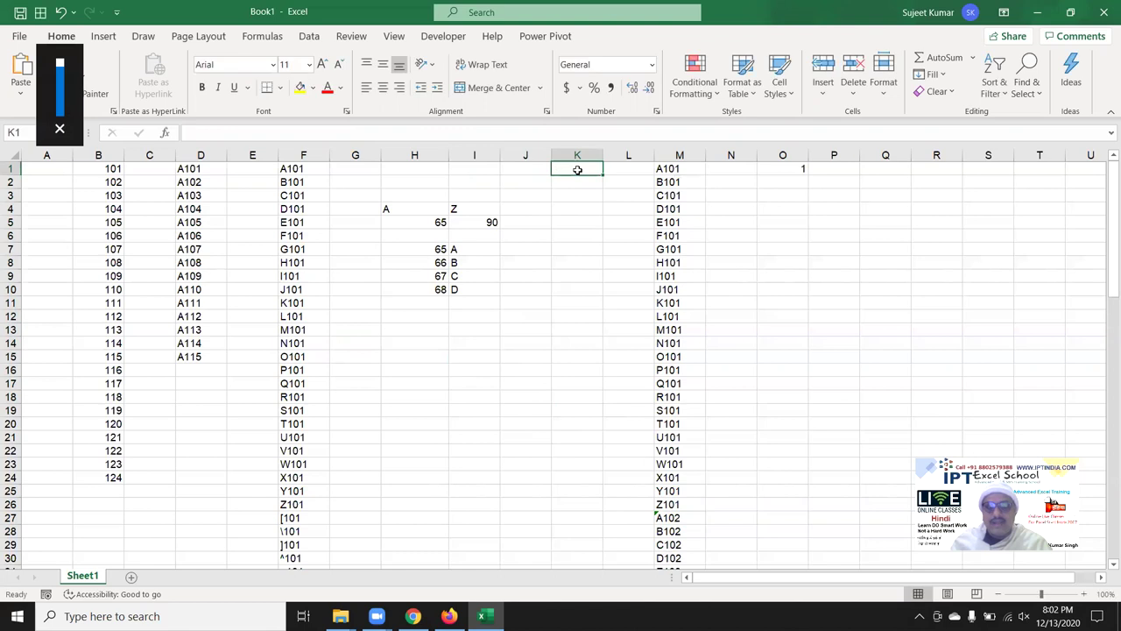
{"action": "key", "text": "XF86AudioMute"}
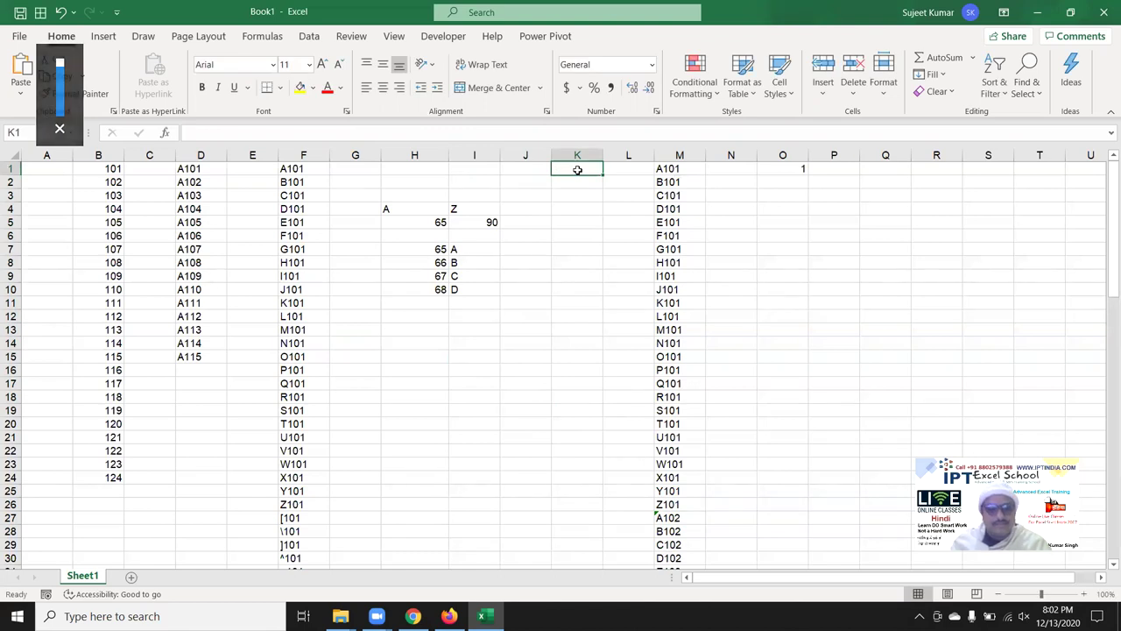
{"action": "type", "text": "="}
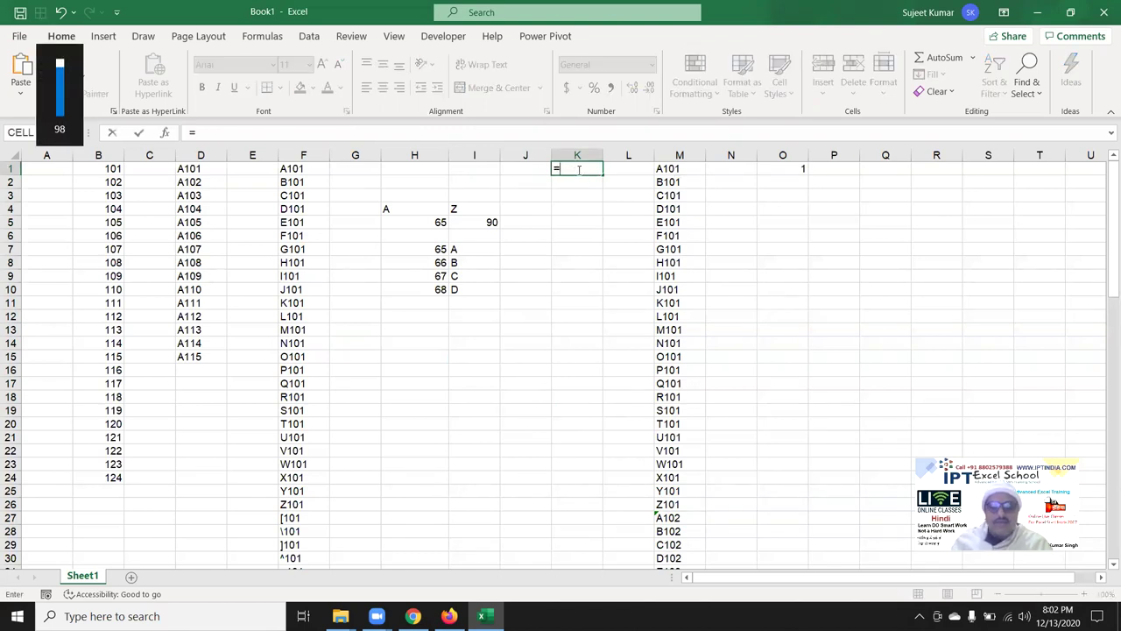
{"action": "type", "text": "ch"}
{"action": "key", "text": "Tab"}
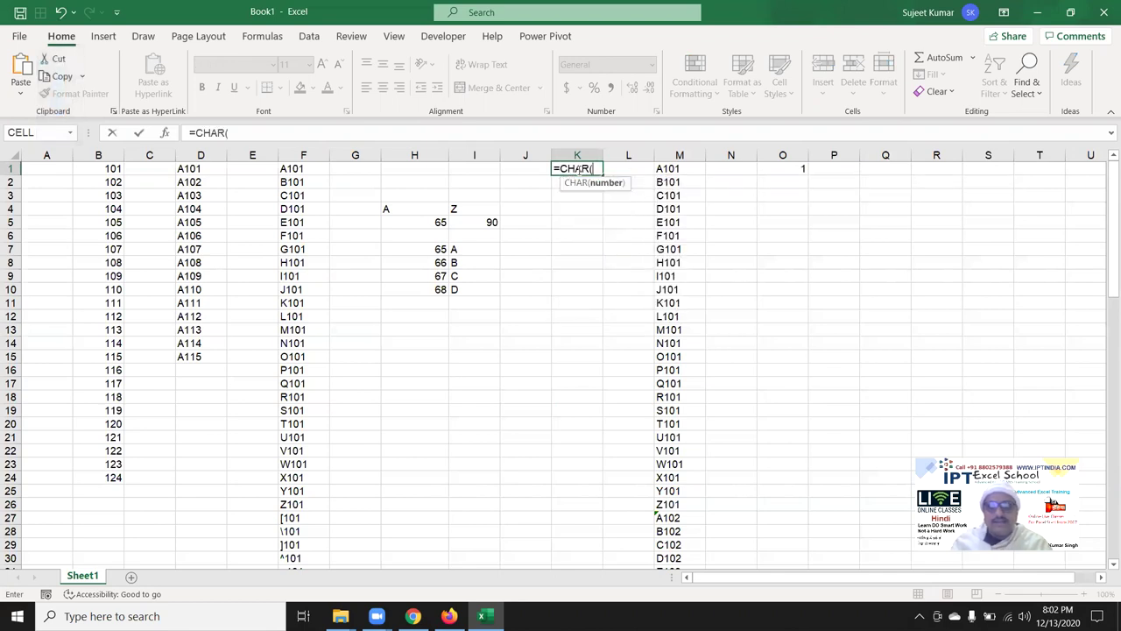
{"action": "type", "text": "rang"}
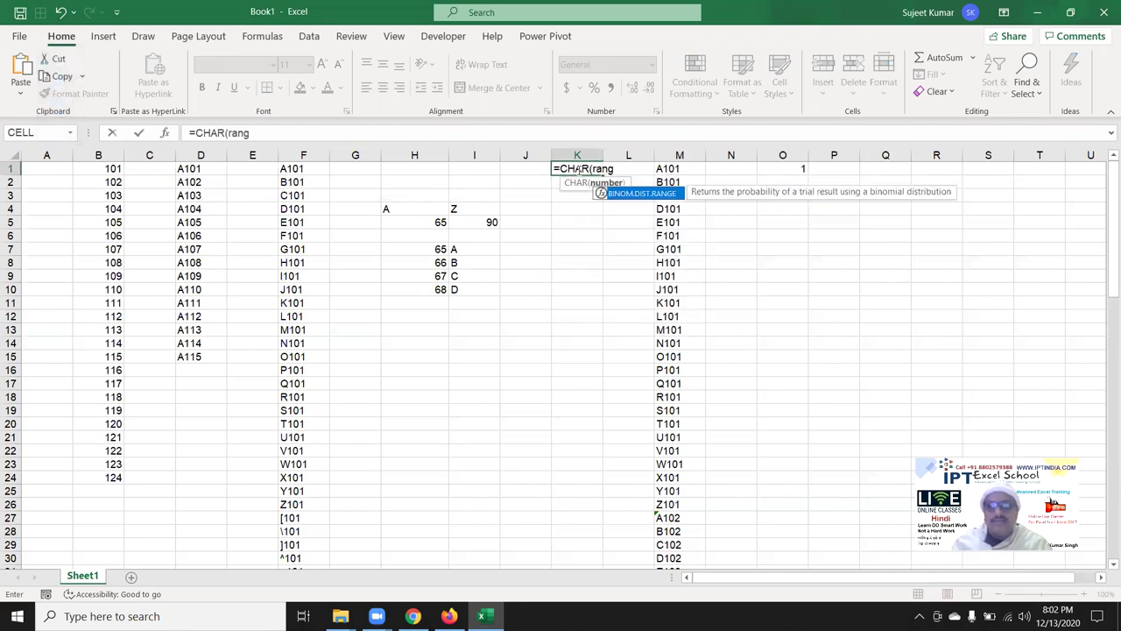
Complete K1 as =CHAR(RANDBETWEEN(65,90)), accepting Excel's bracket correction.
{"action": "key", "text": "BackSpace"}
{"action": "type", "text": "d"}
{"action": "key", "text": "Tab"}
{"action": "key", "text": "BackSpace"}
{"action": "key", "text": "BackSpace"}
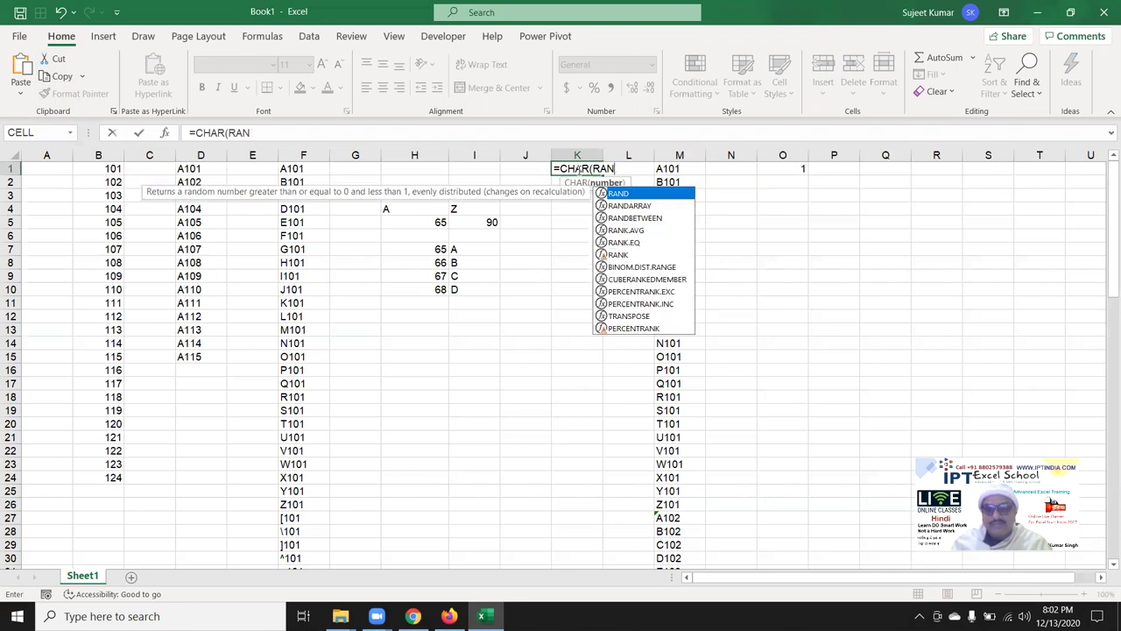
{"action": "key", "text": "Down"}
{"action": "key", "text": "Down"}
{"action": "key", "text": "Tab"}
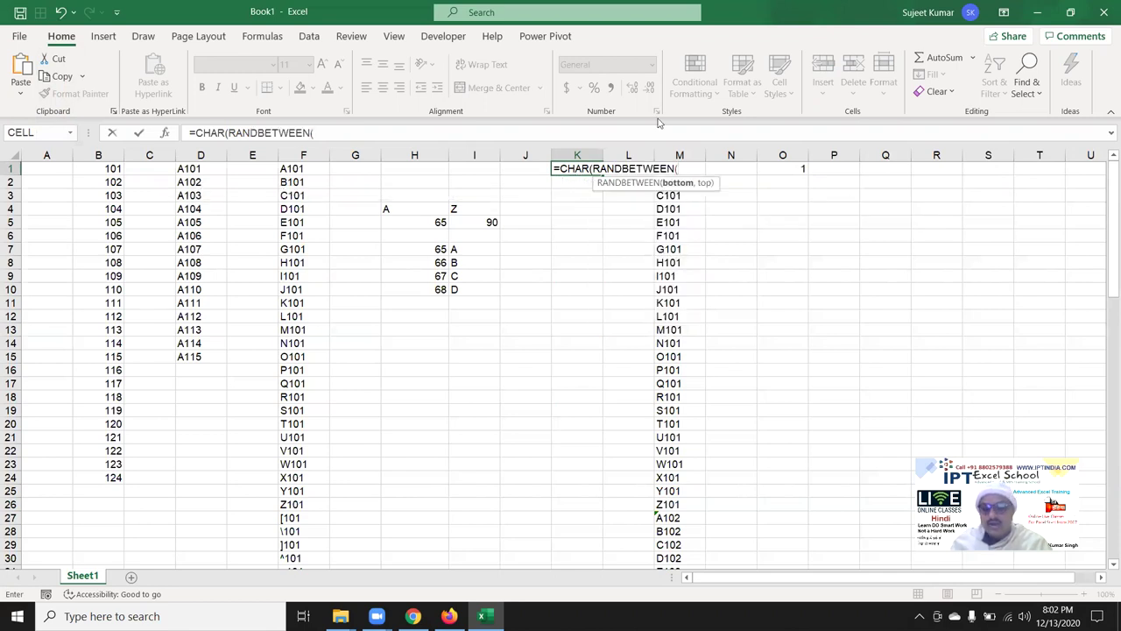
{"action": "type", "text": "65,"}
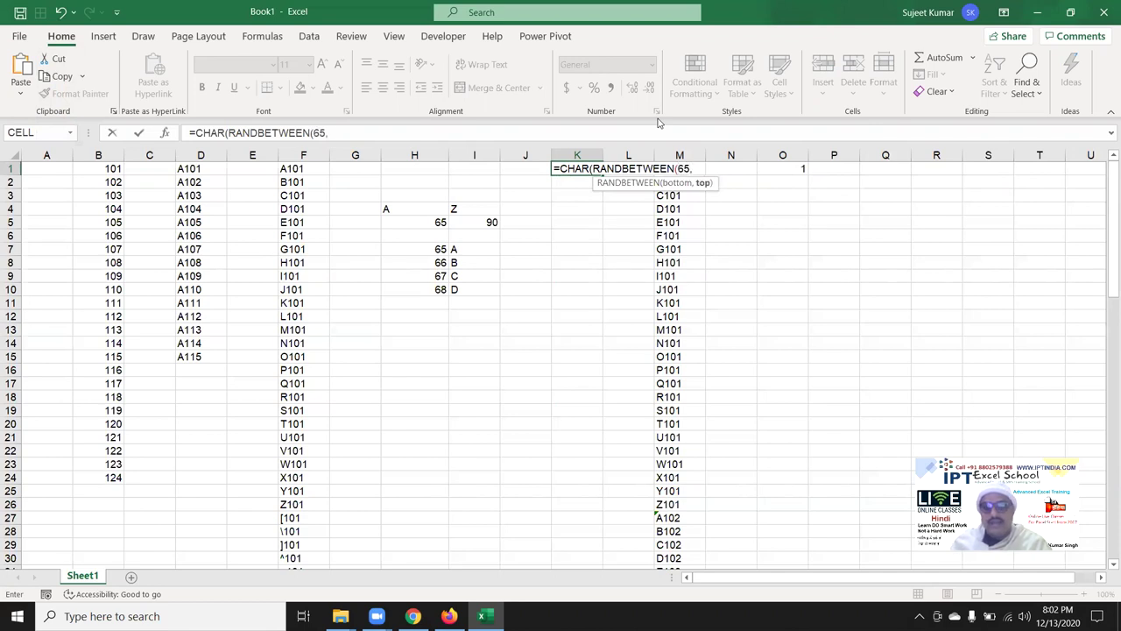
{"action": "key", "text": "Return"}
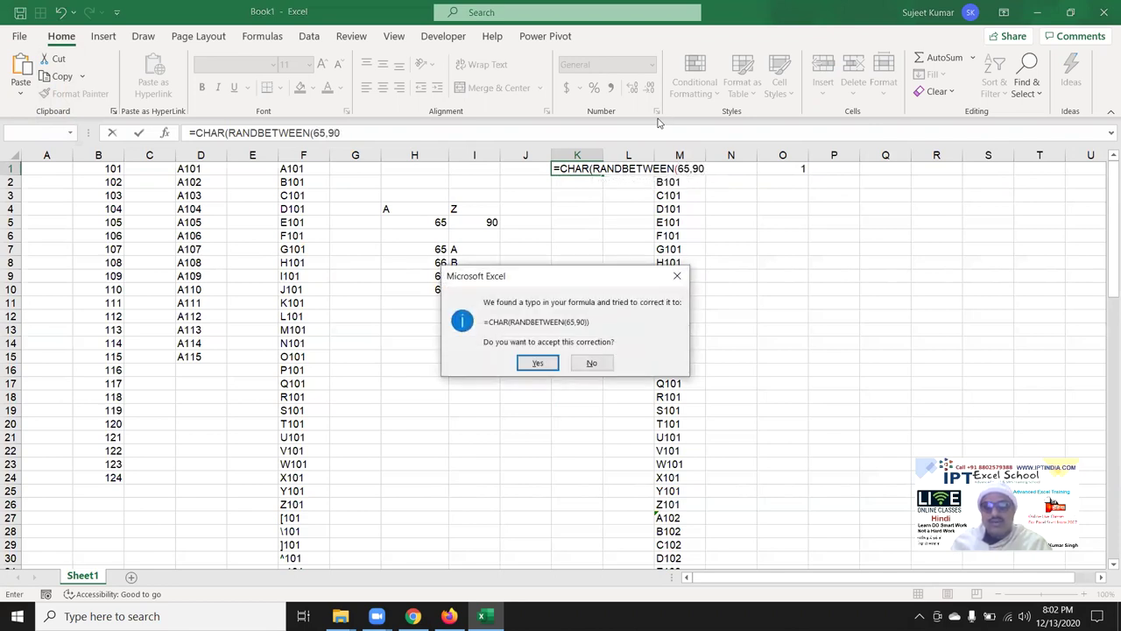
{"action": "key", "text": "Return"}
{"action": "key", "text": "Up"}
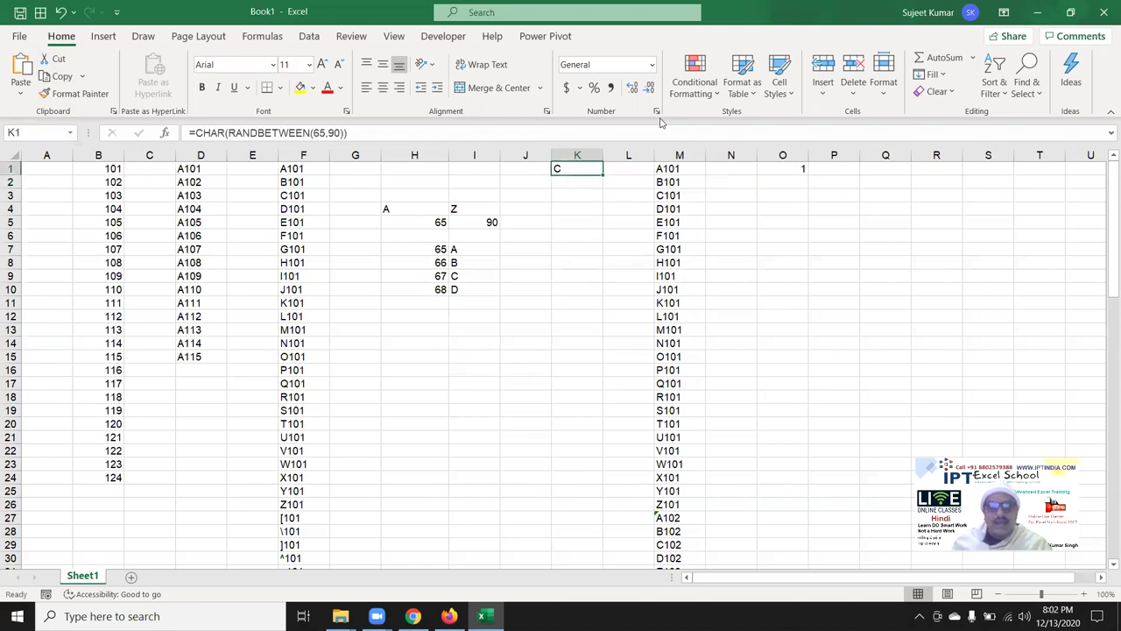
Add &101 to K1's random-letter formula, fill it to K28, then delete K1:K28.
{"action": "left_click", "coordinate": [618, 133]}
{"action": "type", "text": "*"}
{"action": "type", "text": "&"}
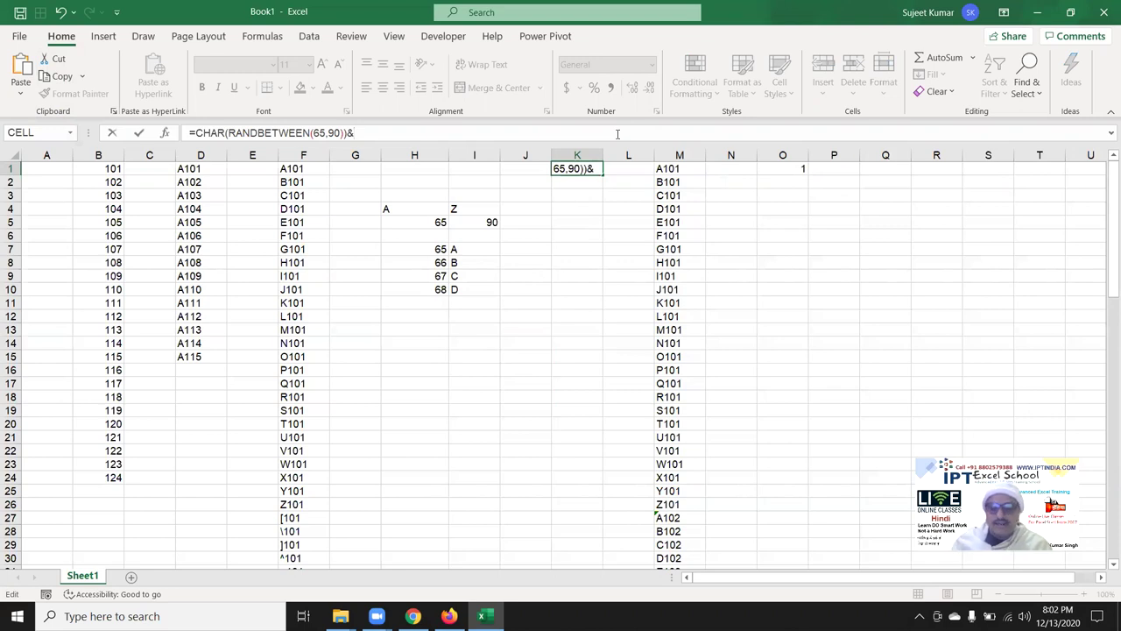
{"action": "type", "text": "101"}
{"action": "key", "text": "Return"}
{"action": "key", "text": "Up"}
{"action": "key", "text": "shift+Down"}
{"action": "key", "text": "shift+Down"}
{"action": "key", "text": "shift+Down"}
{"action": "key", "text": "shift+Down"}
{"action": "key", "text": "shift+Down"}
{"action": "key", "text": "shift+Down"}
{"action": "key", "text": "shift+Down"}
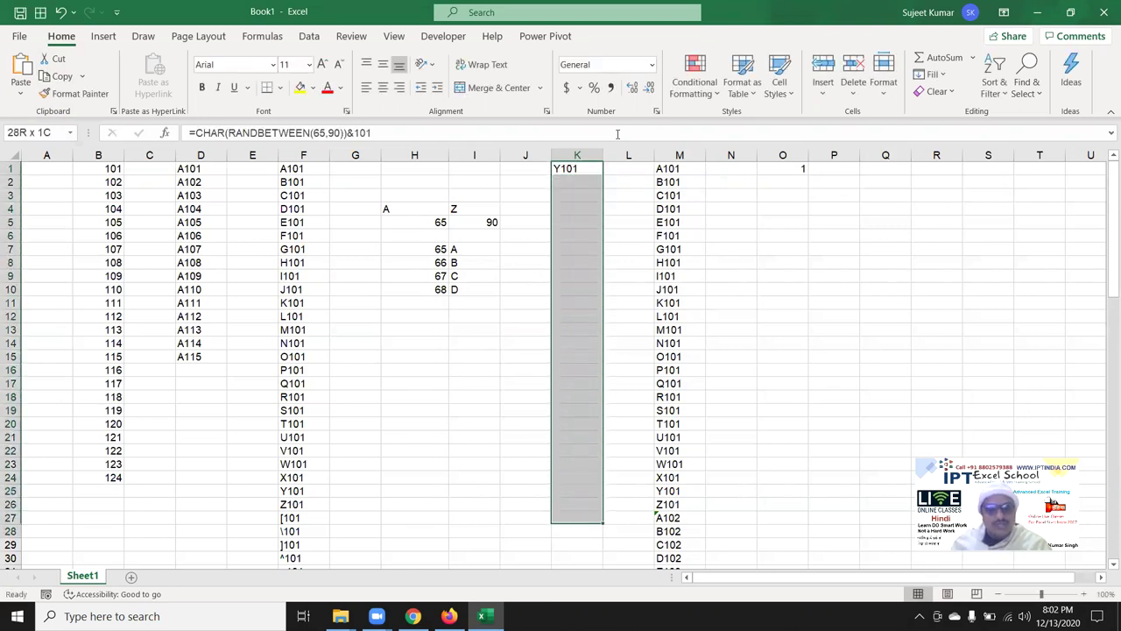
{"action": "key", "text": "shift+Down"}
{"action": "key", "text": "ctrl+d"}
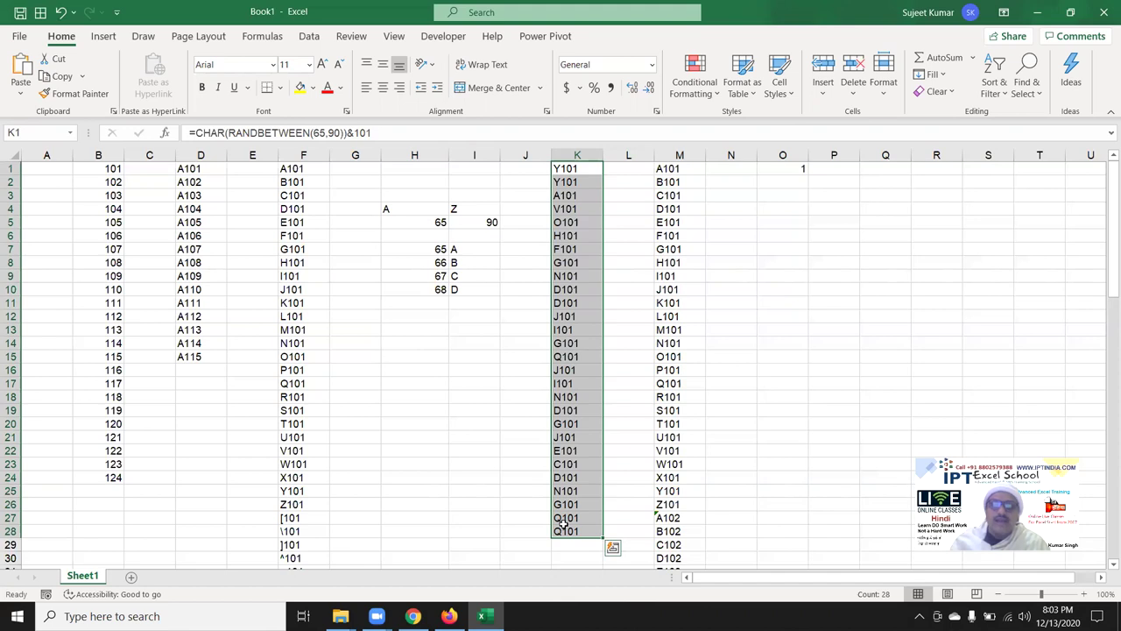
{"action": "key", "text": "Delete"}
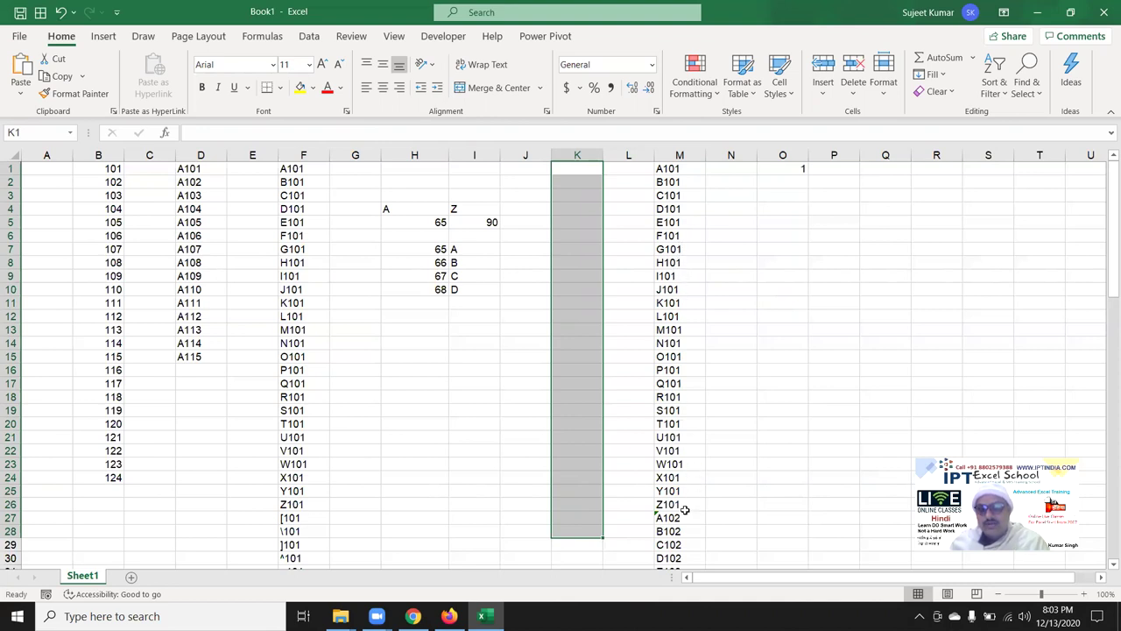
{"action": "scroll", "coordinate": [611, 523], "scroll_direction": "down", "scroll_amount": 2}
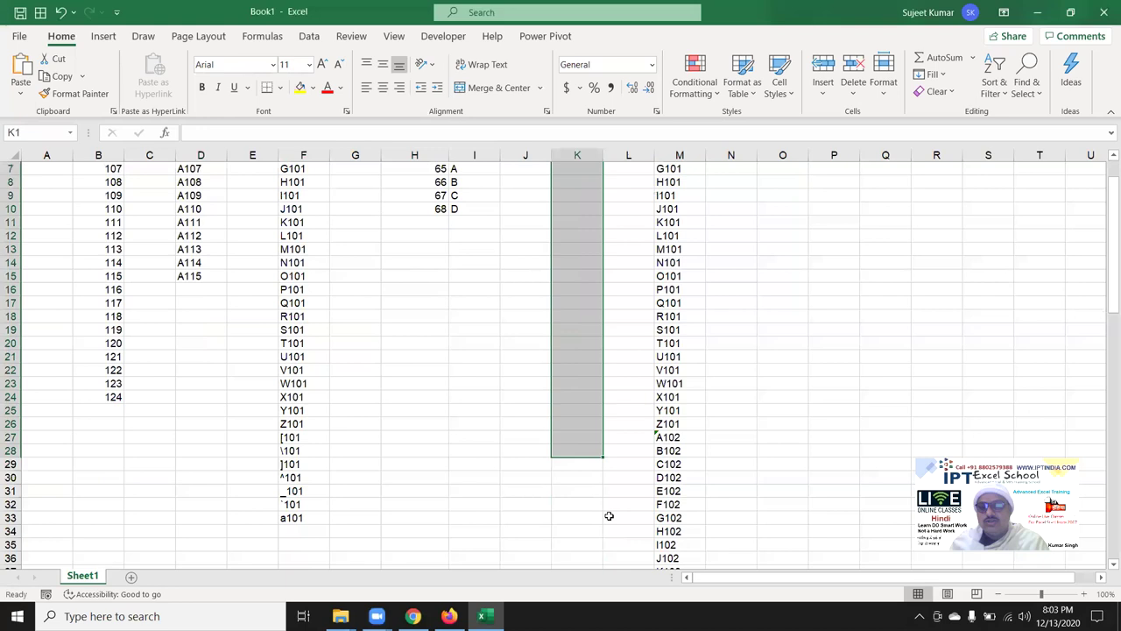
{"action": "scroll", "coordinate": [609, 519], "scroll_direction": "down", "scroll_amount": 2}
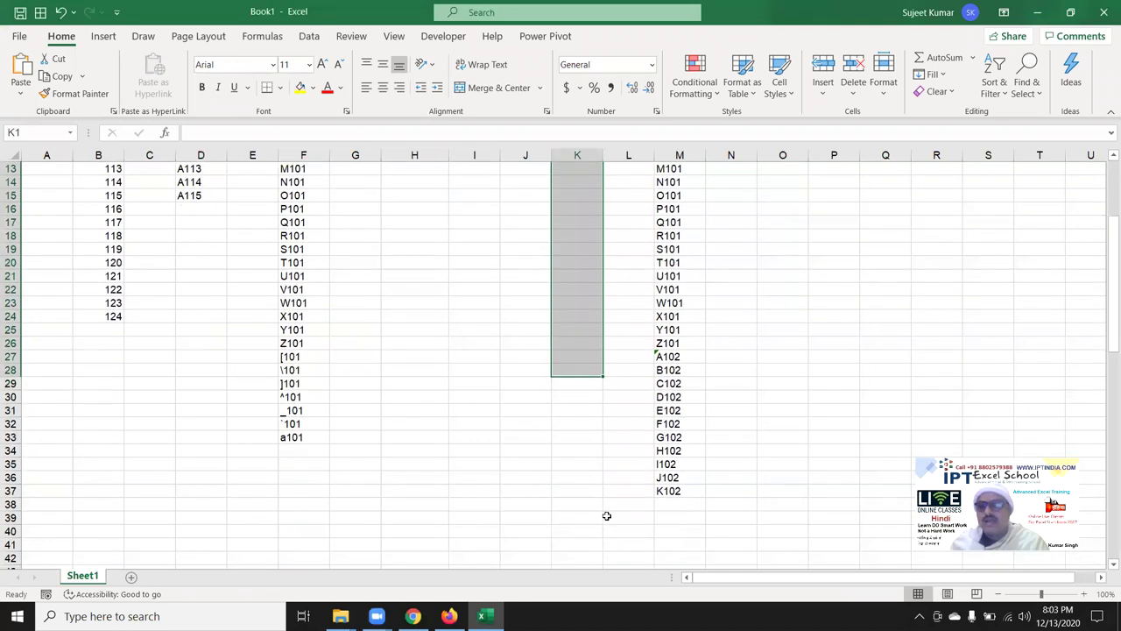
{"action": "scroll", "coordinate": [605, 516], "scroll_direction": "up", "scroll_amount": 1}
{"action": "scroll", "coordinate": [606, 515], "scroll_direction": "up", "scroll_amount": 2}
{"action": "scroll", "coordinate": [605, 516], "scroll_direction": "up", "scroll_amount": 1}
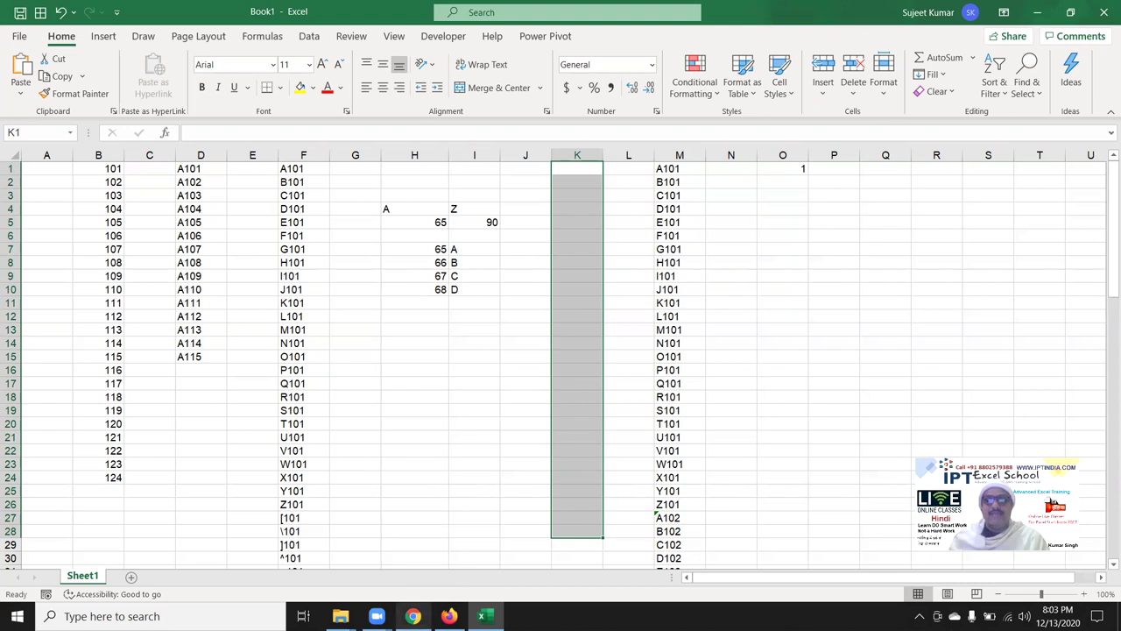
Switch to the Classplus page in Chrome and scroll through it.
{"action": "left_click", "coordinate": [413, 616]}
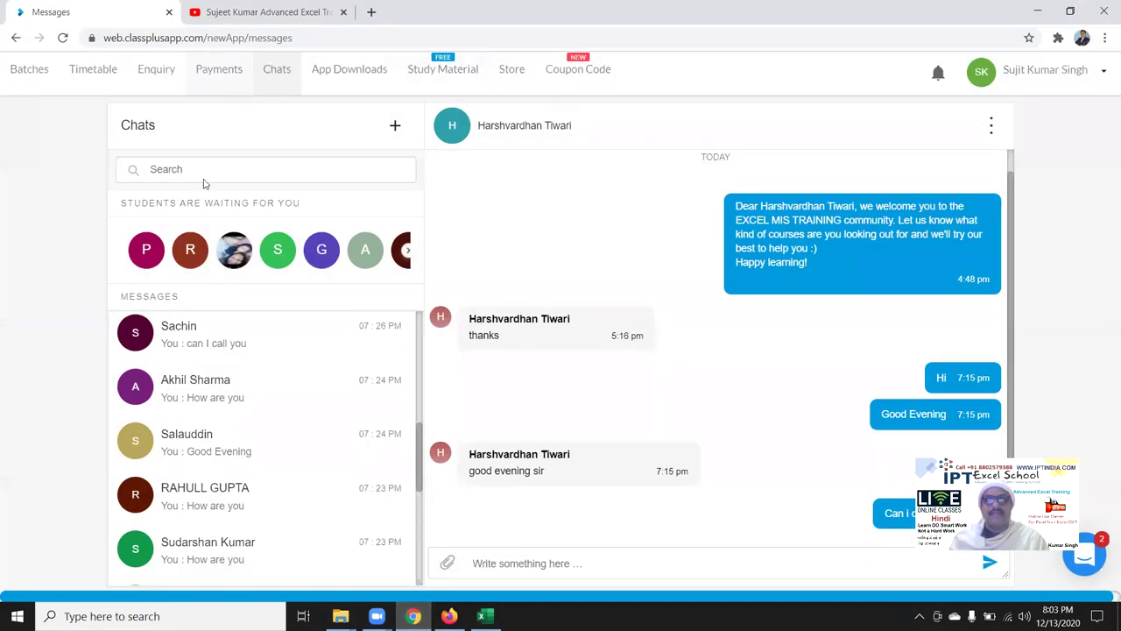
{"action": "scroll", "coordinate": [167, 438], "scroll_direction": "down", "scroll_amount": 3}
{"action": "scroll", "coordinate": [171, 439], "scroll_direction": "down", "scroll_amount": 1}
{"action": "scroll", "coordinate": [171, 442], "scroll_direction": "down", "scroll_amount": 1}
{"action": "scroll", "coordinate": [173, 433], "scroll_direction": "up", "scroll_amount": 5}
{"action": "scroll", "coordinate": [180, 418], "scroll_direction": "up", "scroll_amount": 3}
{"action": "scroll", "coordinate": [181, 417], "scroll_direction": "up", "scroll_amount": 3}
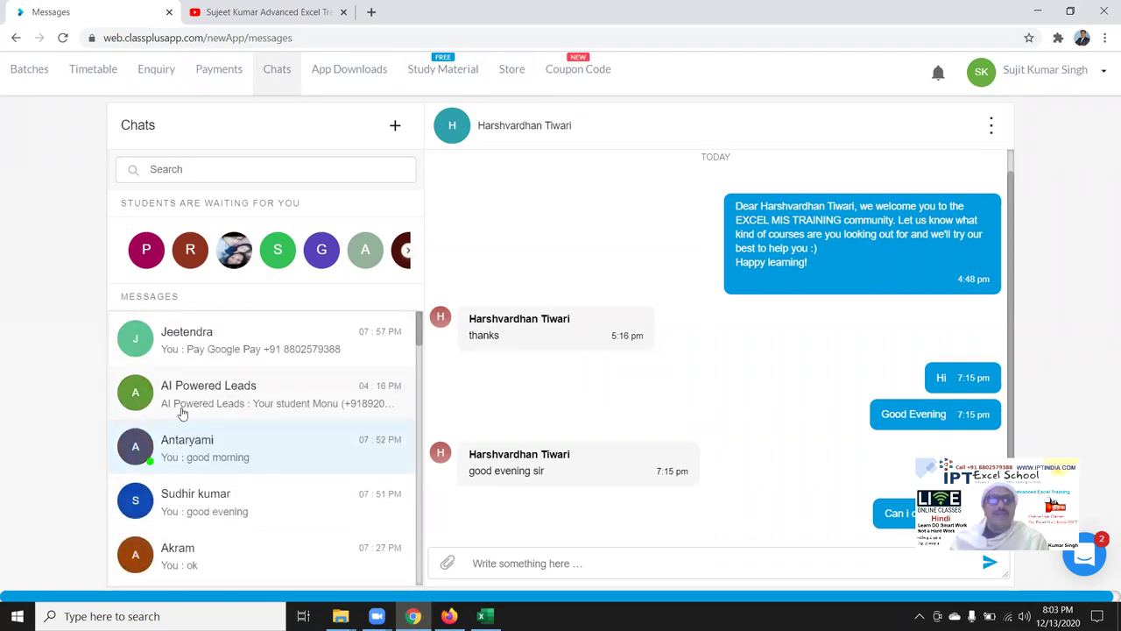
Open Study Material's Videos list and scroll through the 15 uploaded videos.
{"action": "left_click", "coordinate": [447, 80]}
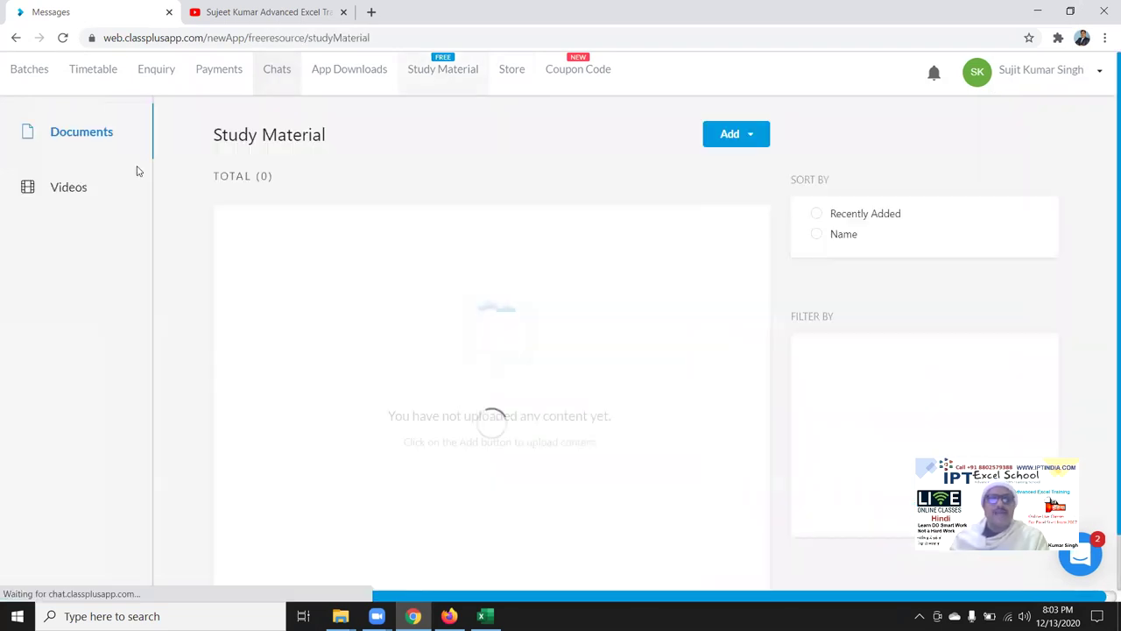
{"action": "left_click", "coordinate": [88, 185]}
{"action": "scroll", "coordinate": [473, 368], "scroll_direction": "down", "scroll_amount": 3}
{"action": "scroll", "coordinate": [473, 369], "scroll_direction": "down", "scroll_amount": 3}
{"action": "scroll", "coordinate": [471, 370], "scroll_direction": "down", "scroll_amount": 3}
{"action": "scroll", "coordinate": [471, 370], "scroll_direction": "down", "scroll_amount": 3}
{"action": "scroll", "coordinate": [473, 374], "scroll_direction": "down", "scroll_amount": 1}
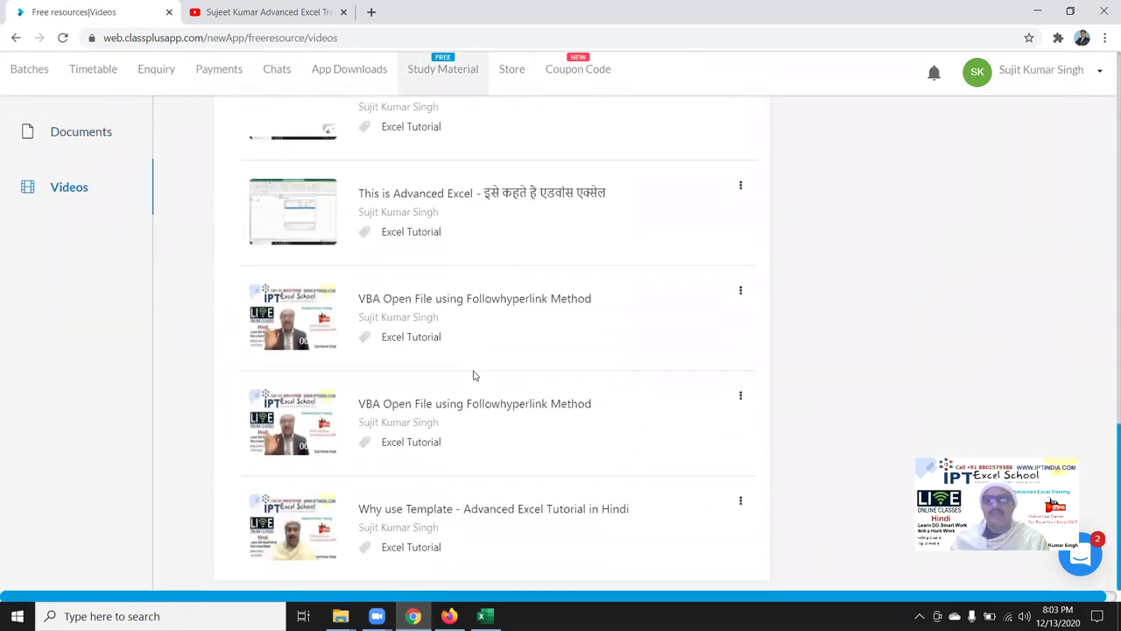
{"action": "scroll", "coordinate": [473, 375], "scroll_direction": "up", "scroll_amount": 7}
{"action": "scroll", "coordinate": [473, 377], "scroll_direction": "up", "scroll_amount": 6}
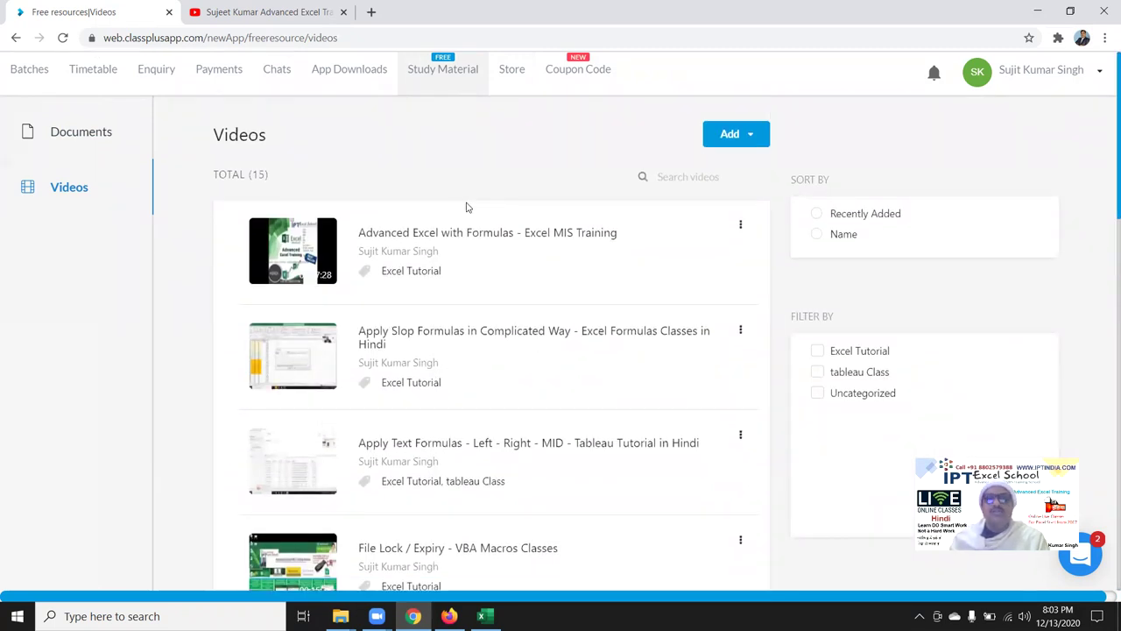
Open the Advanced Excel with Formulas course from the Store and check its 115-video count.
{"action": "left_click", "coordinate": [507, 81]}
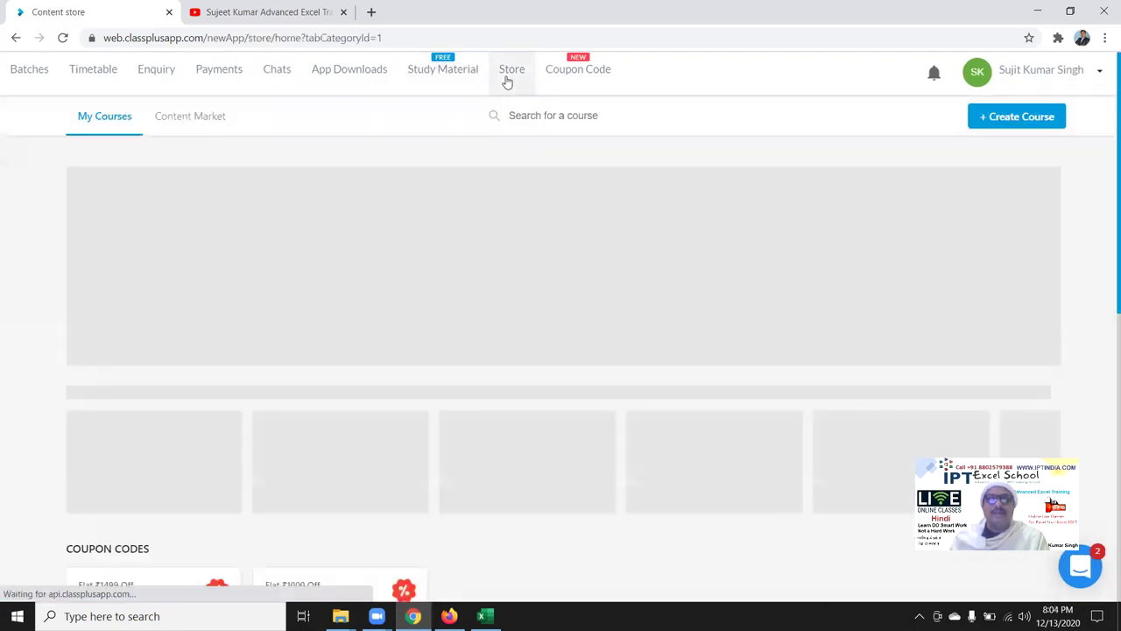
{"action": "scroll", "coordinate": [500, 340], "scroll_direction": "down", "scroll_amount": 3}
{"action": "scroll", "coordinate": [512, 378], "scroll_direction": "down", "scroll_amount": 1}
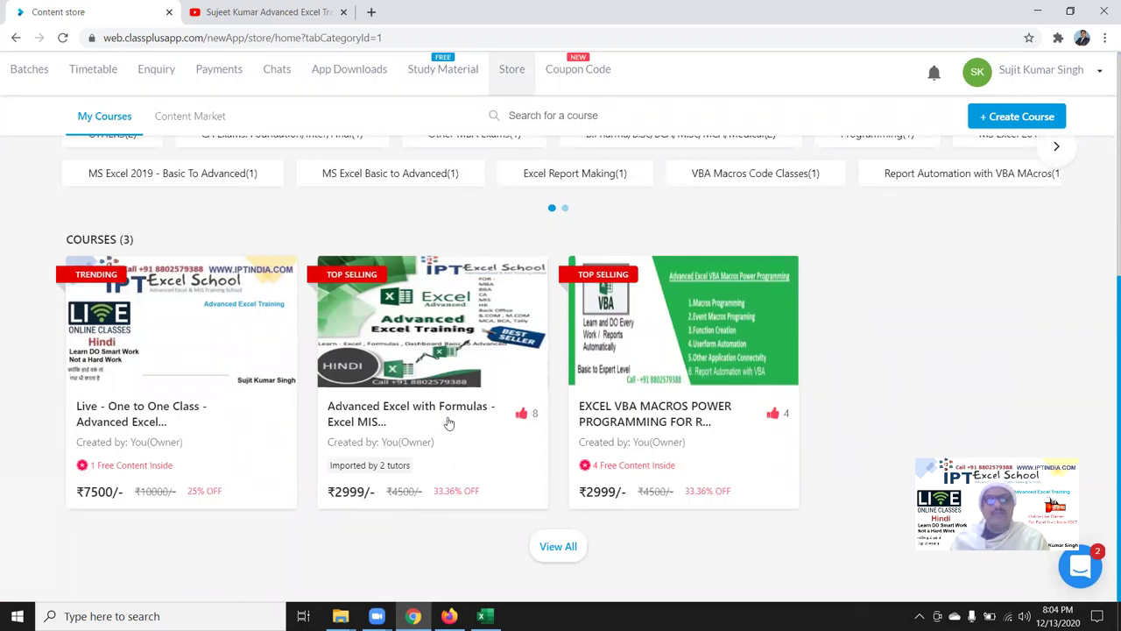
{"action": "left_click", "coordinate": [398, 414]}
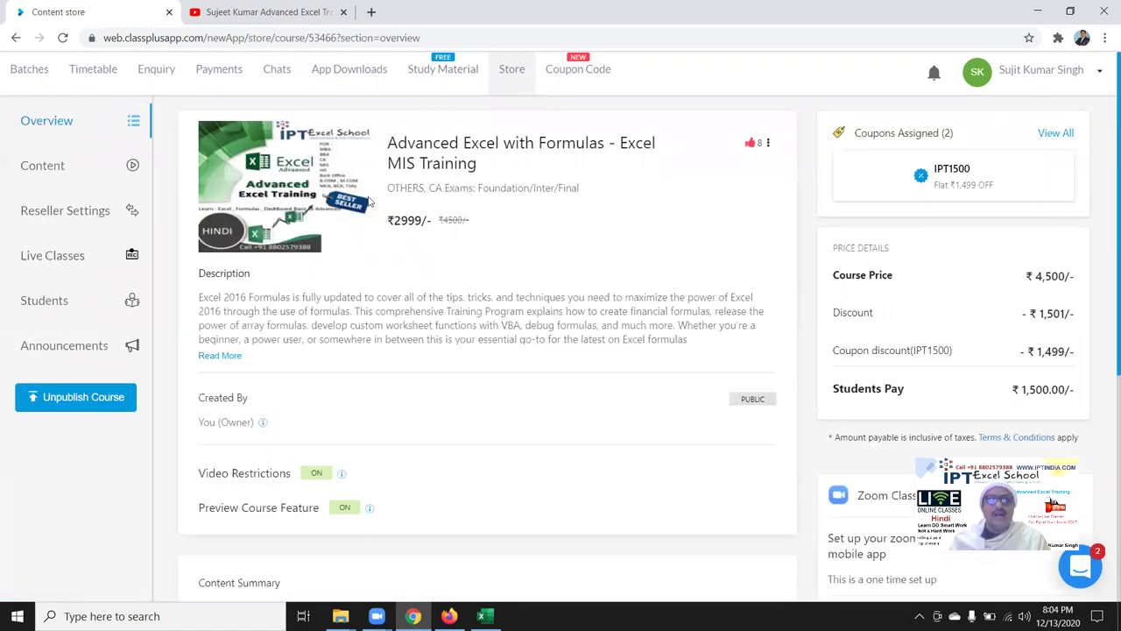
{"action": "scroll", "coordinate": [411, 302], "scroll_direction": "down", "scroll_amount": 3}
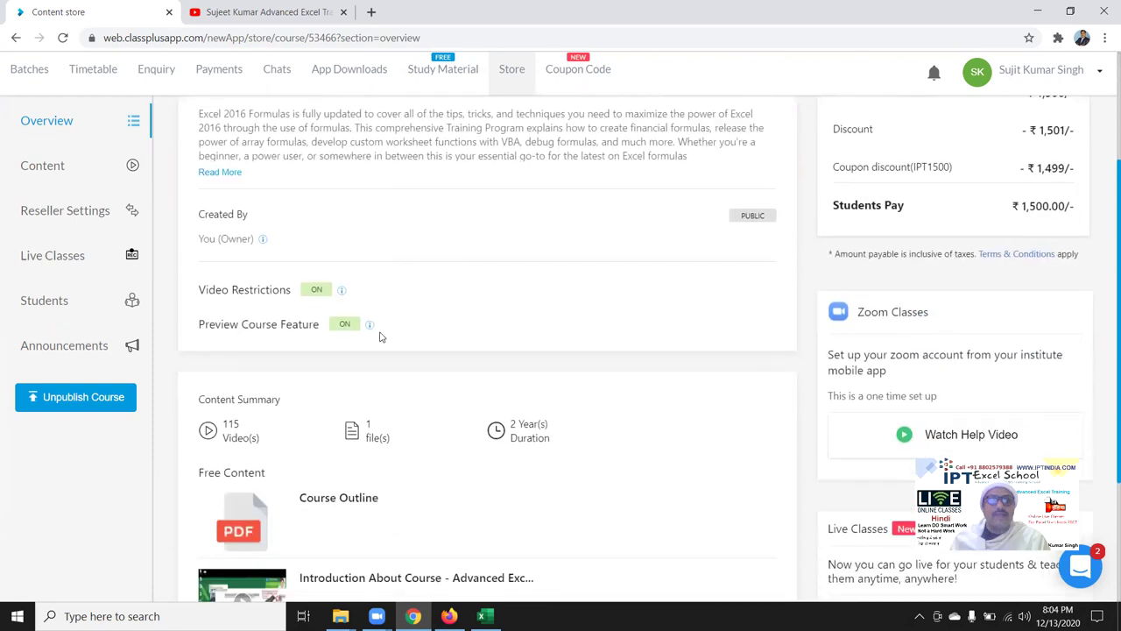
{"action": "double_click", "coordinate": [227, 386]}
{"action": "scroll", "coordinate": [418, 328], "scroll_direction": "up", "scroll_amount": 3}
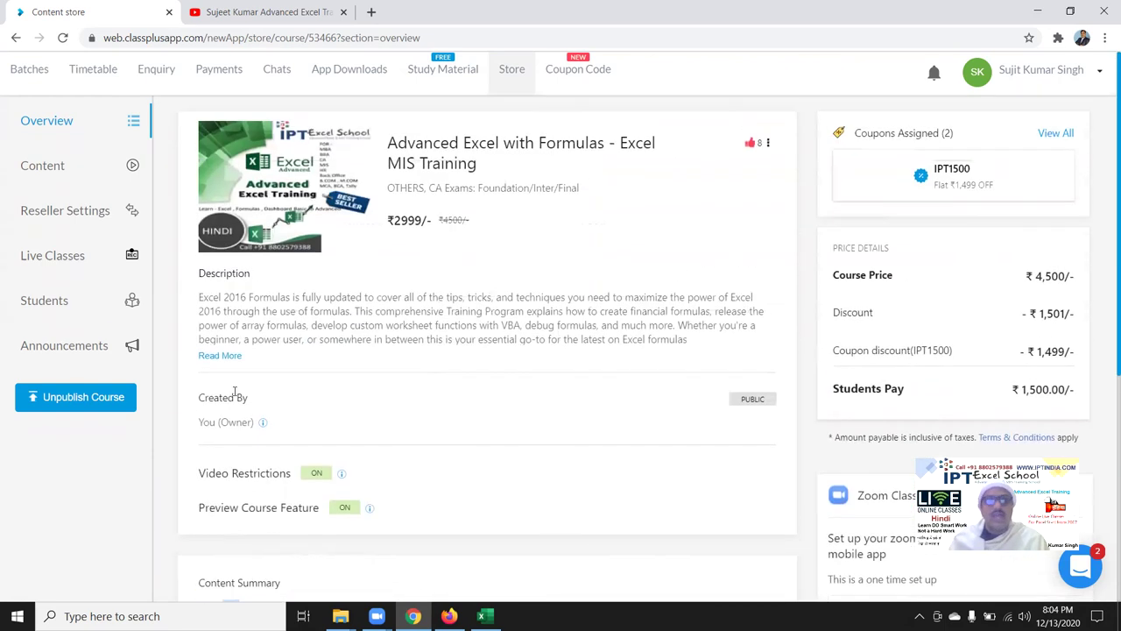
{"action": "scroll", "coordinate": [418, 327], "scroll_direction": "down", "scroll_amount": 4}
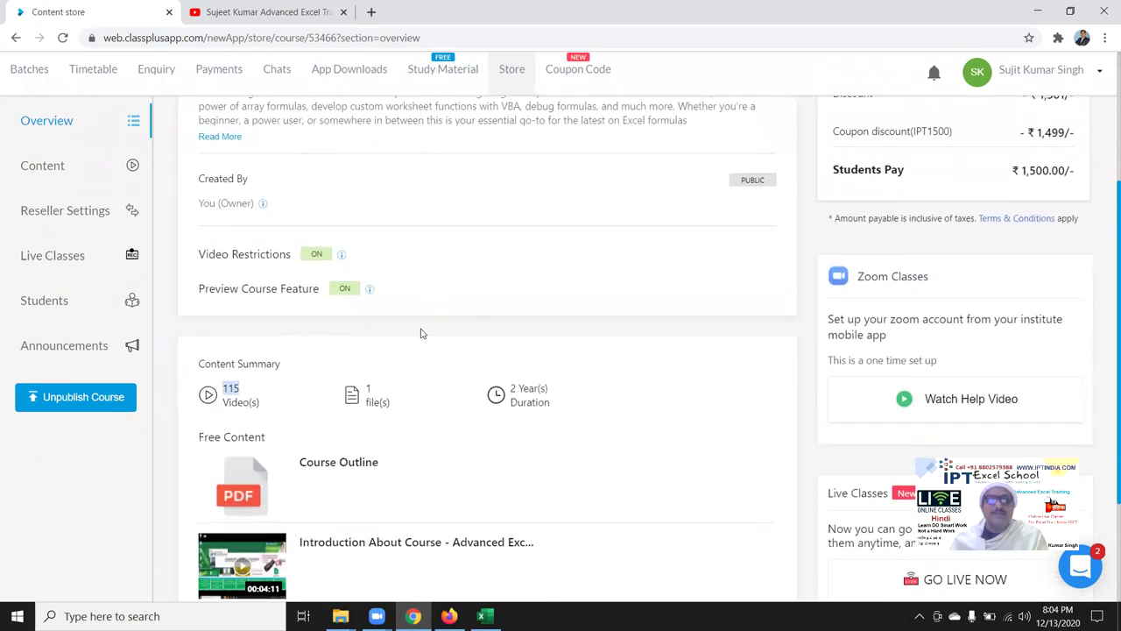
{"action": "scroll", "coordinate": [420, 333], "scroll_direction": "up", "scroll_amount": 3}
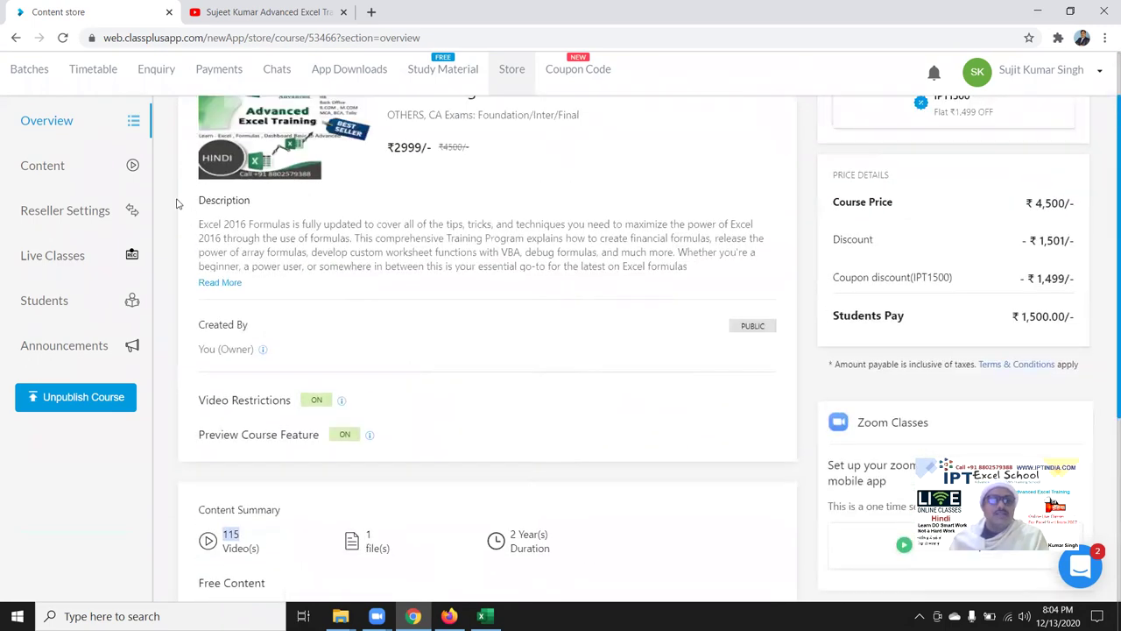
Open the course's content list and browse its main video folder.
{"action": "left_click", "coordinate": [70, 169]}
{"action": "scroll", "coordinate": [308, 333], "scroll_direction": "down", "scroll_amount": 1}
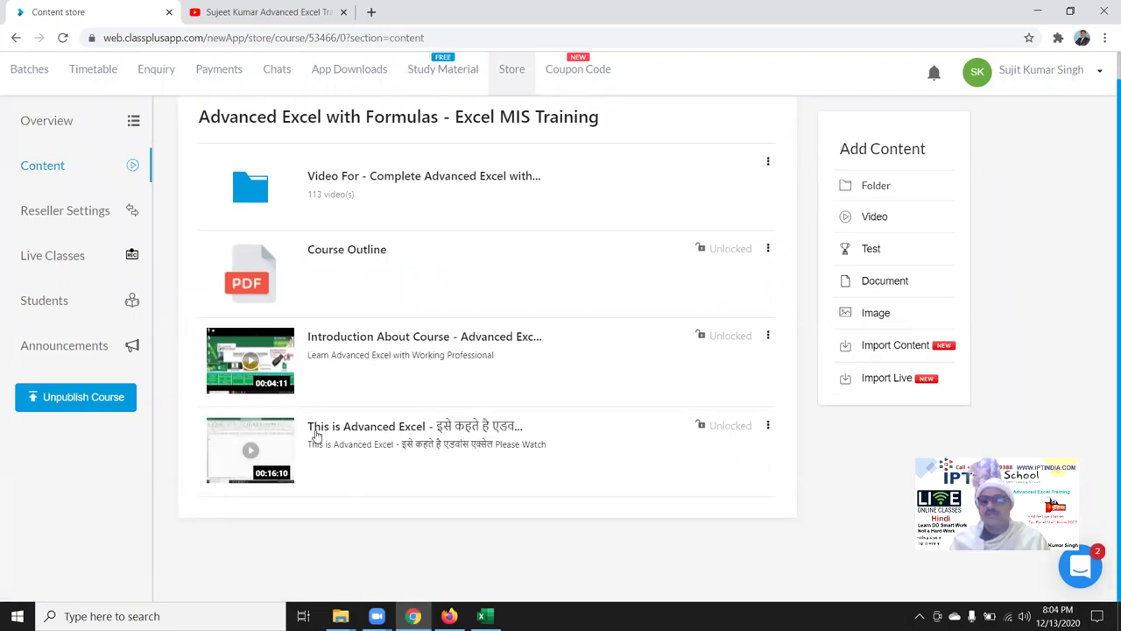
{"action": "left_click", "coordinate": [347, 188]}
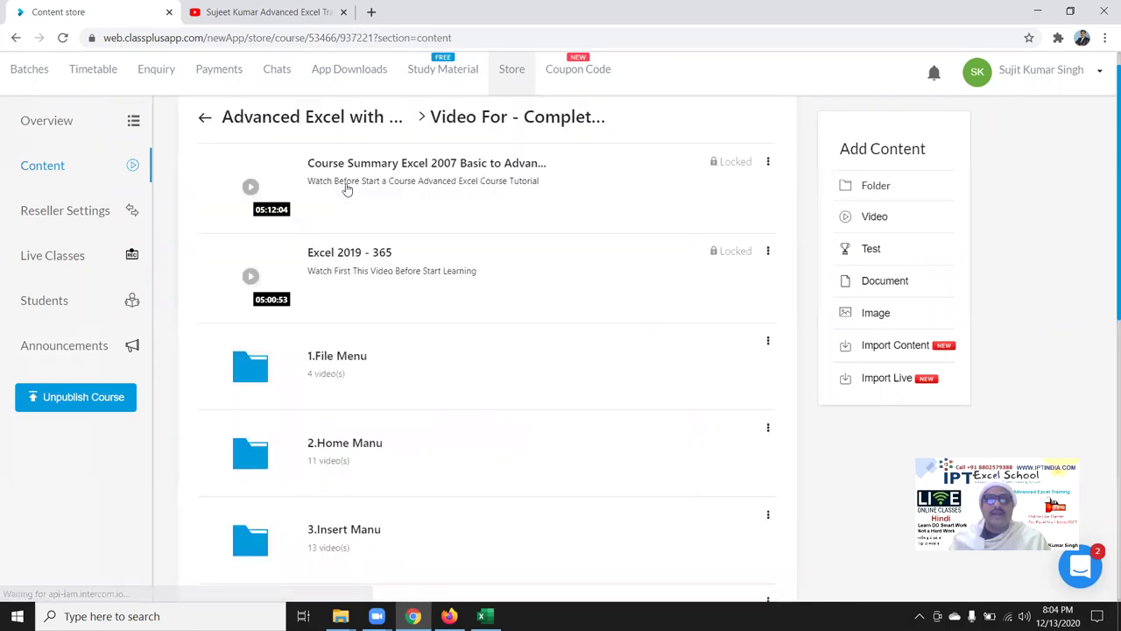
{"action": "scroll", "coordinate": [374, 301], "scroll_direction": "down", "scroll_amount": 1}
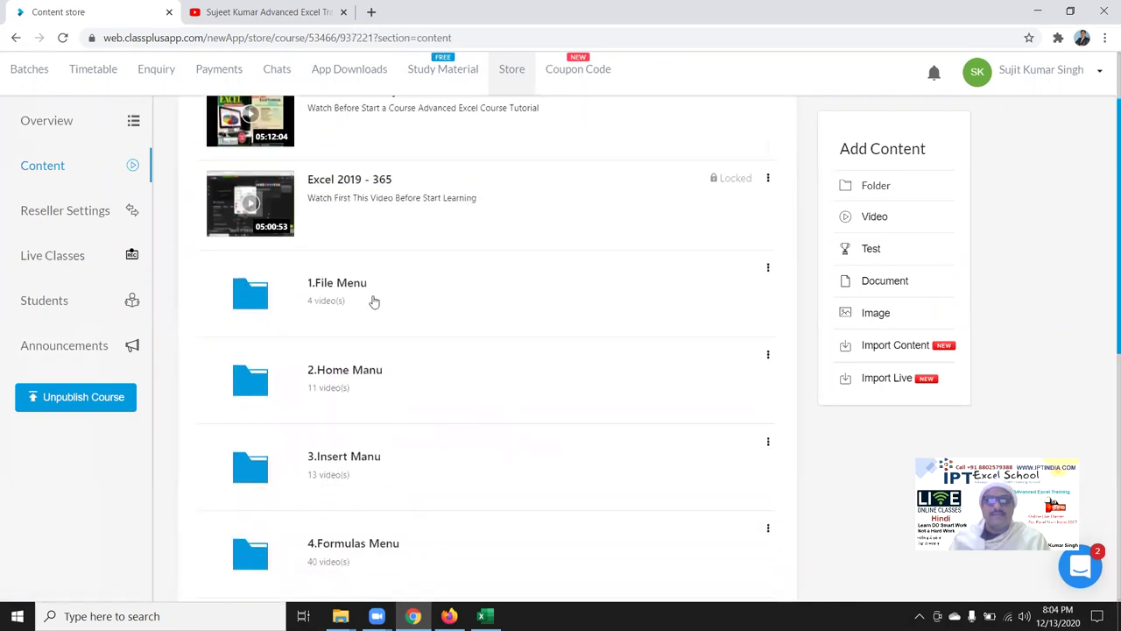
{"action": "scroll", "coordinate": [374, 302], "scroll_direction": "down", "scroll_amount": 2}
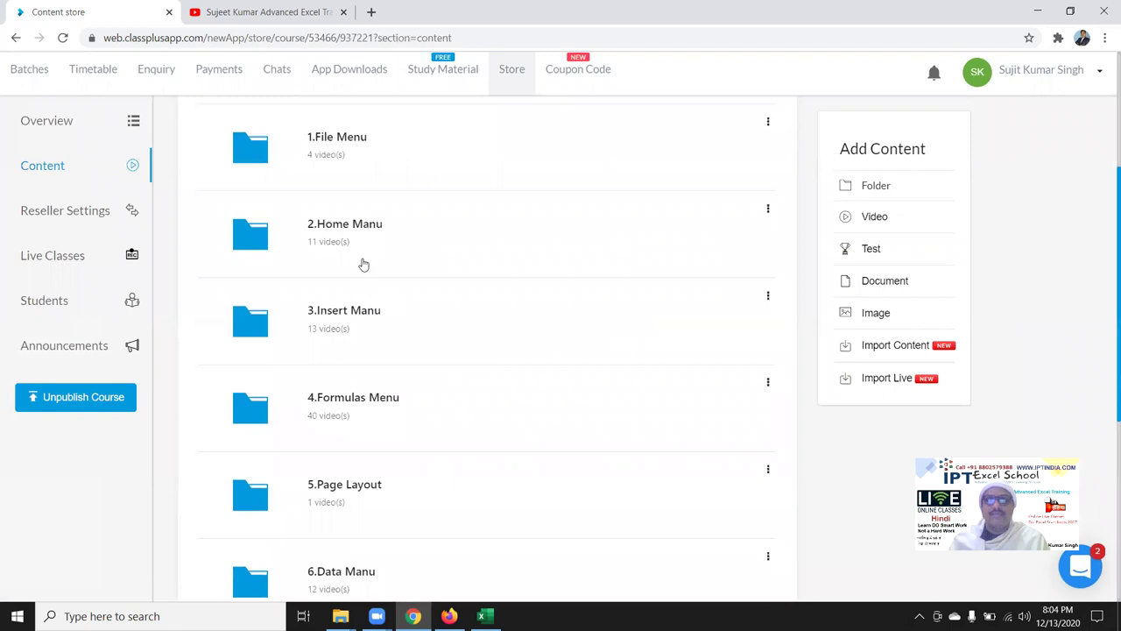
{"action": "scroll", "coordinate": [324, 223], "scroll_direction": "down", "scroll_amount": 2}
{"action": "scroll", "coordinate": [324, 251], "scroll_direction": "down", "scroll_amount": 1}
{"action": "scroll", "coordinate": [325, 251], "scroll_direction": "up", "scroll_amount": 2}
{"action": "scroll", "coordinate": [325, 254], "scroll_direction": "up", "scroll_amount": 1}
{"action": "scroll", "coordinate": [325, 253], "scroll_direction": "up", "scroll_amount": 2}
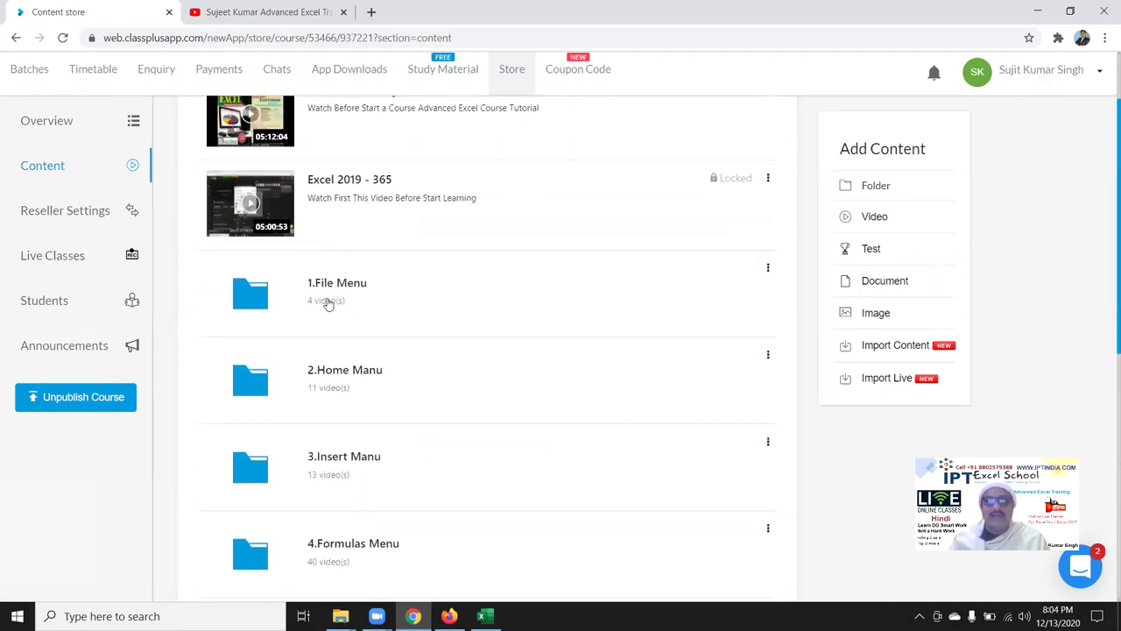
{"action": "scroll", "coordinate": [322, 371], "scroll_direction": "down", "scroll_amount": 1}
{"action": "scroll", "coordinate": [322, 372], "scroll_direction": "down", "scroll_amount": 2}
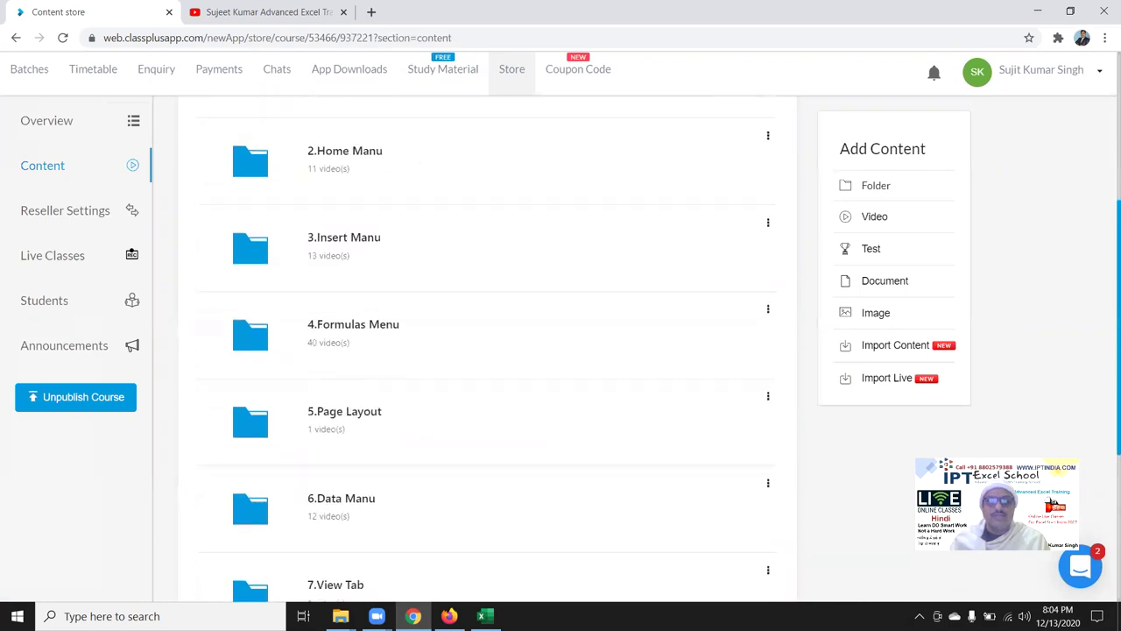
Glance at the Excel workbook, then open the course's 4.Formulas Menu and 1. Logicale Formulas folders.
{"action": "left_click", "coordinate": [482, 616]}
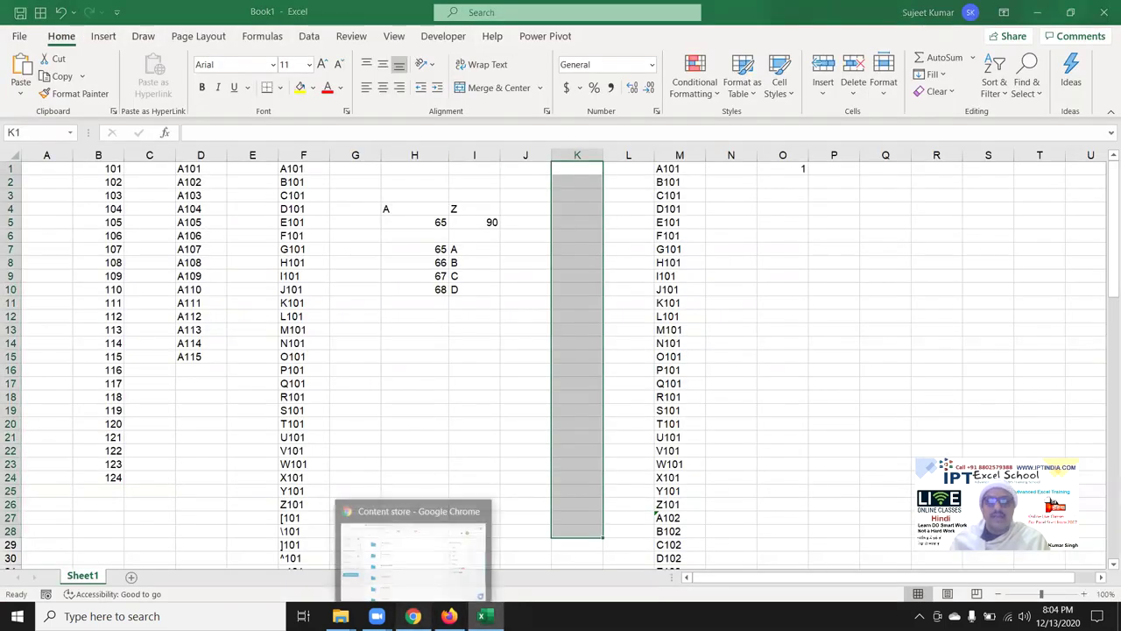
{"action": "left_click", "coordinate": [412, 616]}
{"action": "scroll", "coordinate": [338, 426], "scroll_direction": "down", "scroll_amount": 3}
{"action": "scroll", "coordinate": [338, 426], "scroll_direction": "down", "scroll_amount": 1}
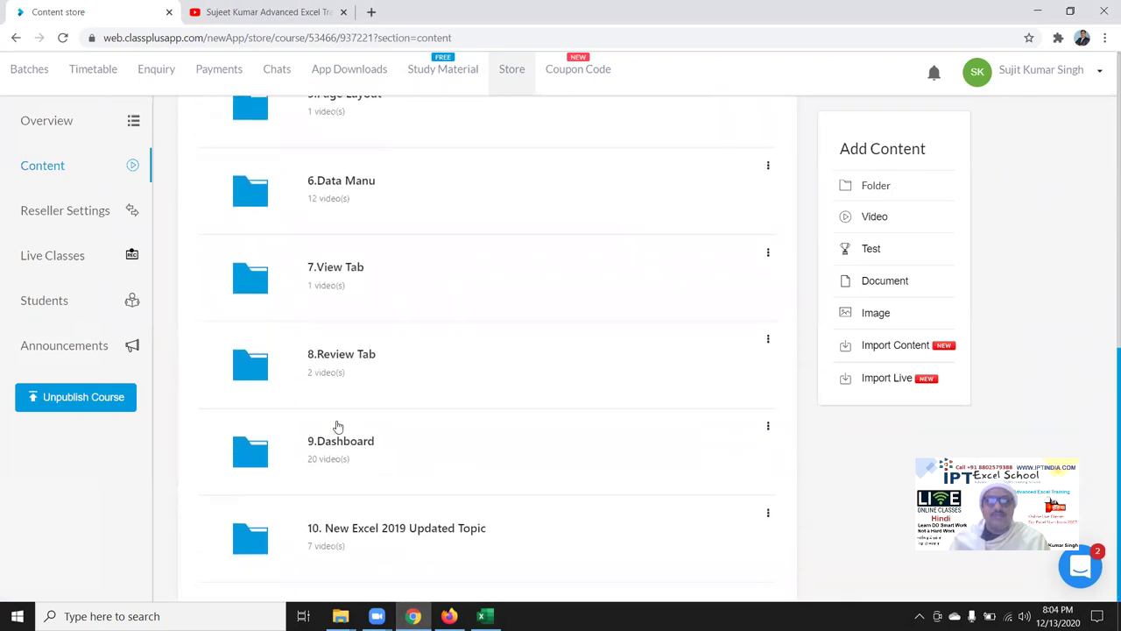
{"action": "scroll", "coordinate": [338, 427], "scroll_direction": "up", "scroll_amount": 1}
{"action": "scroll", "coordinate": [339, 433], "scroll_direction": "up", "scroll_amount": 1}
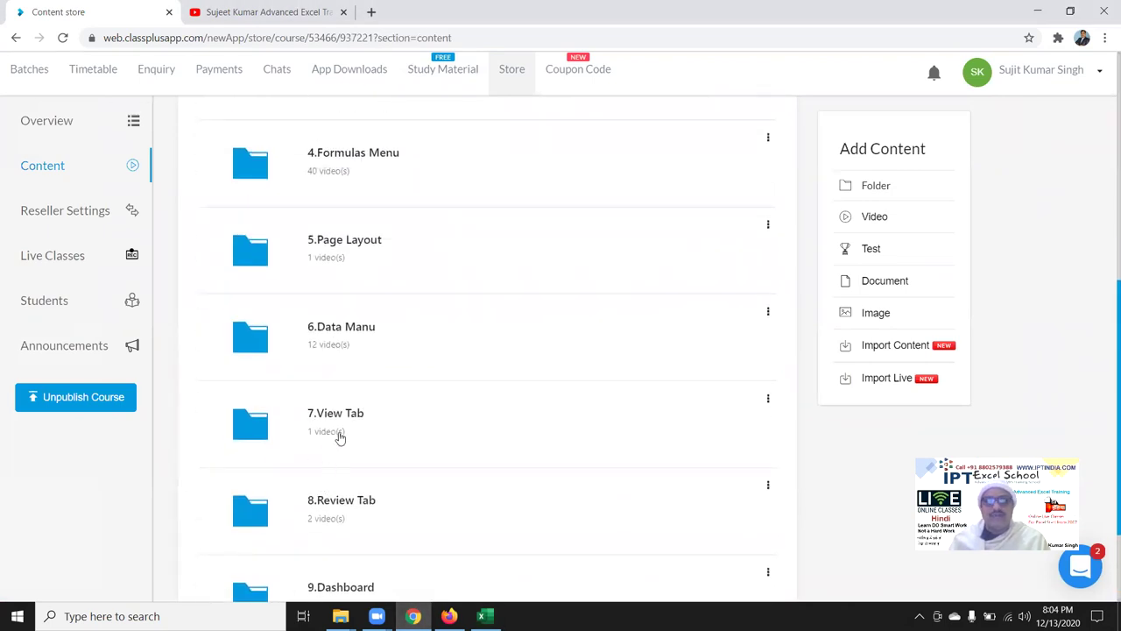
{"action": "scroll", "coordinate": [339, 436], "scroll_direction": "up", "scroll_amount": 1}
{"action": "left_click", "coordinate": [382, 346]}
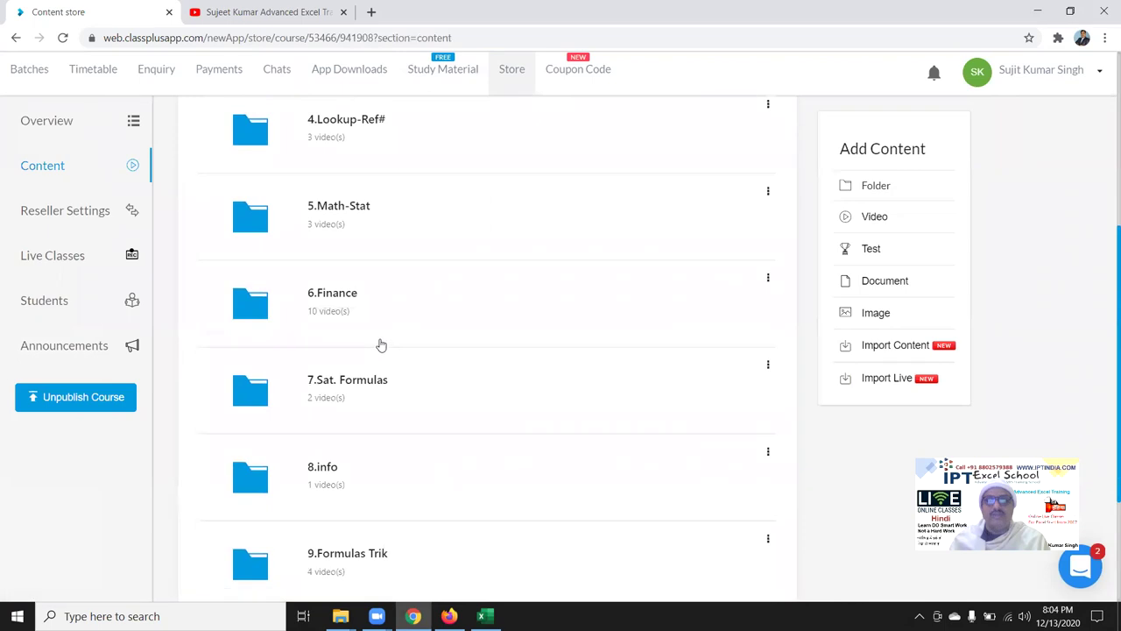
{"action": "scroll", "coordinate": [381, 345], "scroll_direction": "up", "scroll_amount": 4}
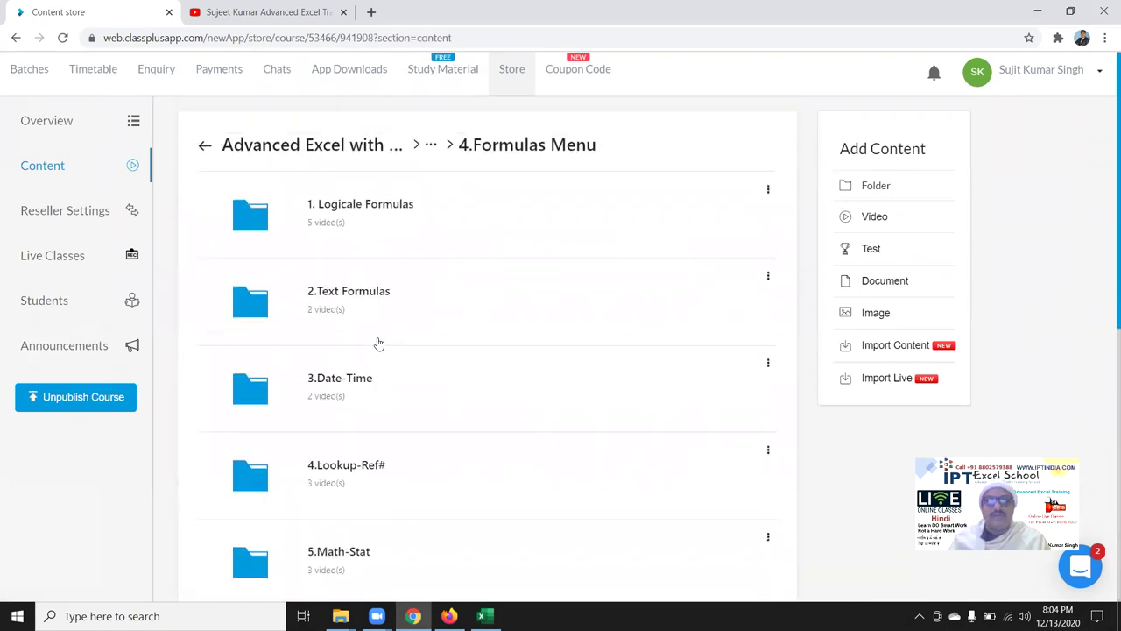
{"action": "left_click", "coordinate": [371, 244]}
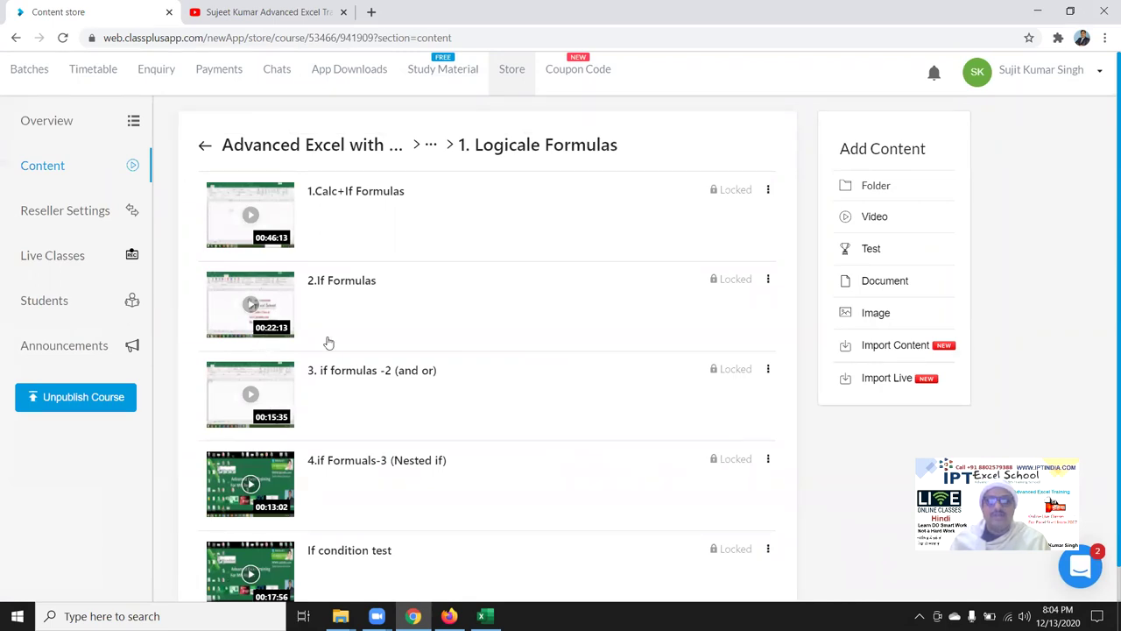
{"action": "scroll", "coordinate": [483, 404], "scroll_direction": "down", "scroll_amount": 1}
{"action": "scroll", "coordinate": [483, 404], "scroll_direction": "up", "scroll_amount": 1}
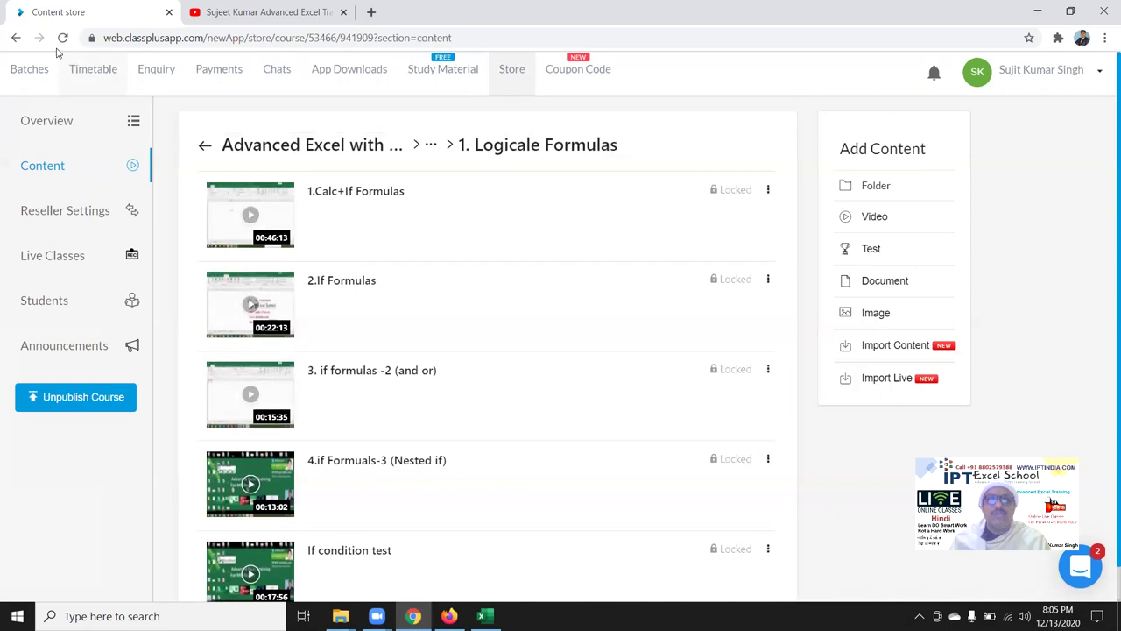
Go back to 4.Formulas Menu, then to the Store home page, and hide the browser.
{"action": "left_click", "coordinate": [203, 149]}
{"action": "scroll", "coordinate": [390, 372], "scroll_direction": "down", "scroll_amount": 4}
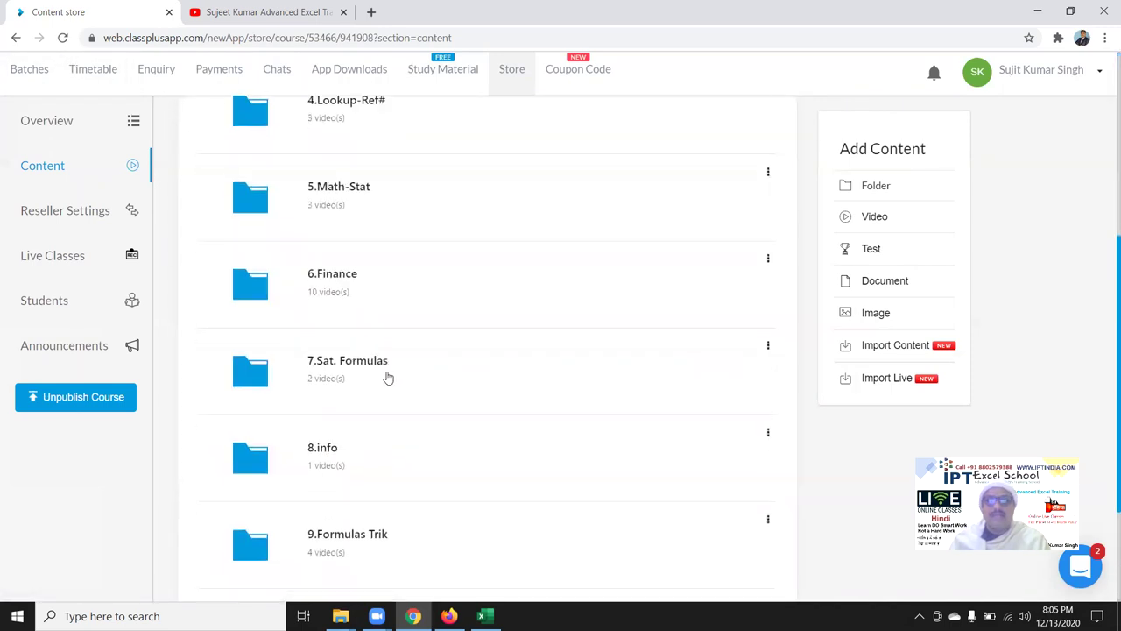
{"action": "scroll", "coordinate": [388, 377], "scroll_direction": "down", "scroll_amount": 2}
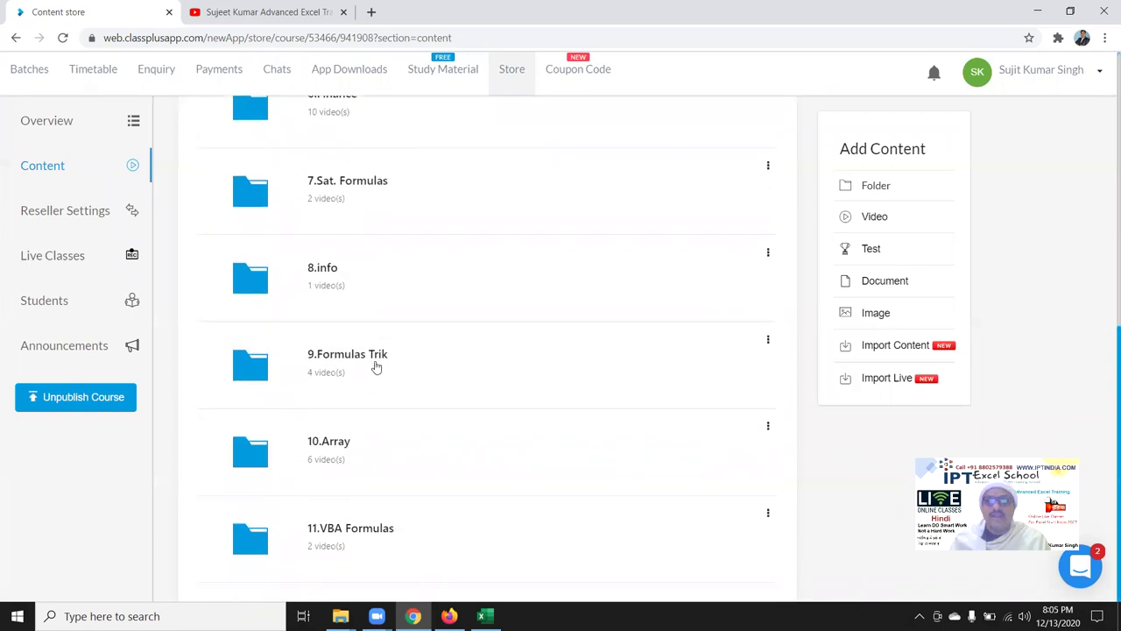
{"action": "scroll", "coordinate": [354, 333], "scroll_direction": "up", "scroll_amount": 2}
{"action": "scroll", "coordinate": [353, 332], "scroll_direction": "down", "scroll_amount": 2}
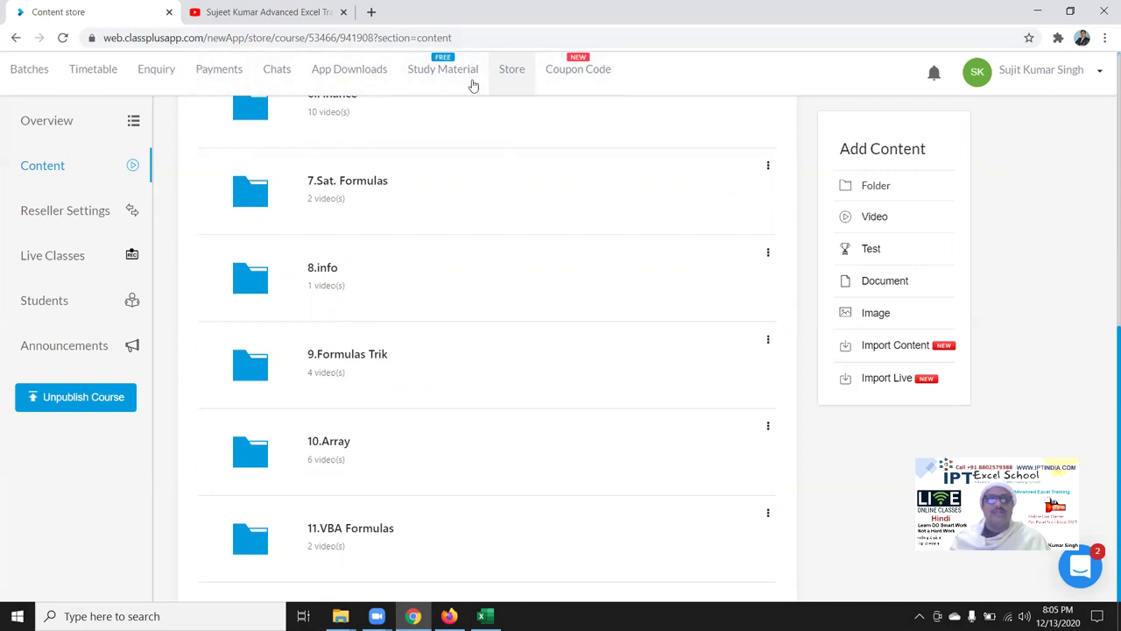
{"action": "left_click", "coordinate": [512, 70]}
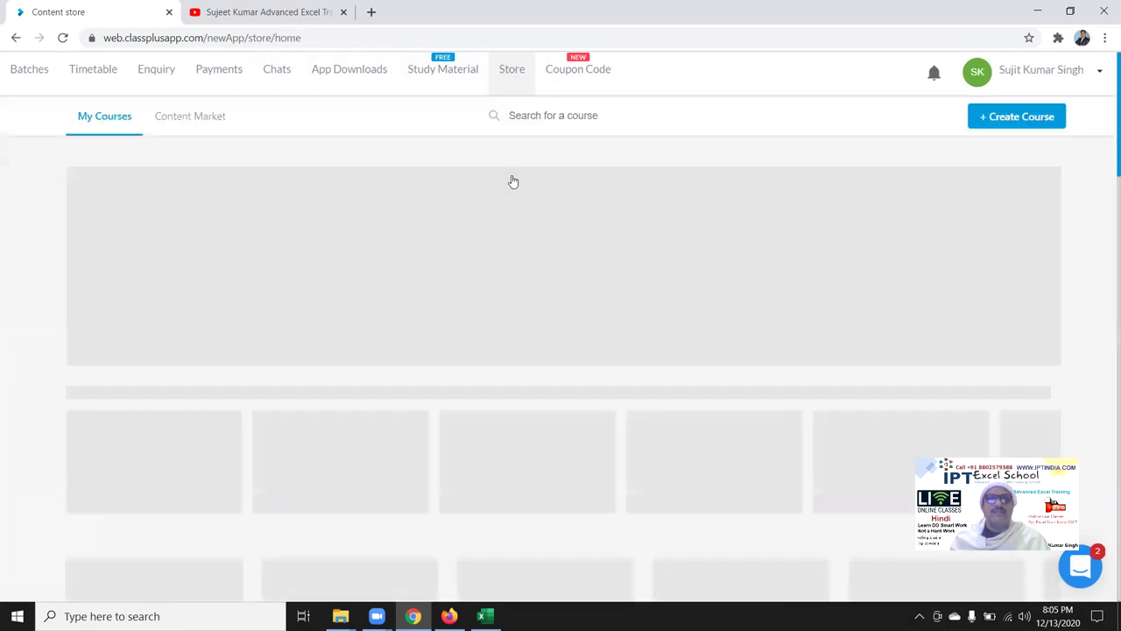
{"action": "scroll", "coordinate": [520, 313], "scroll_direction": "down", "scroll_amount": 4}
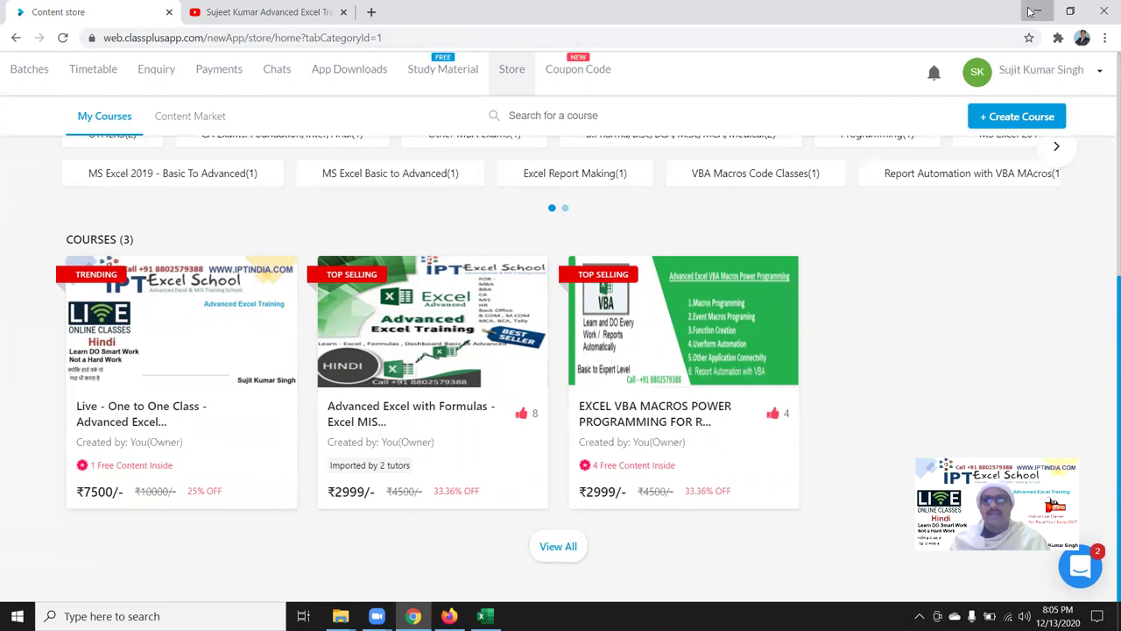
{"action": "left_click", "coordinate": [1033, 12]}
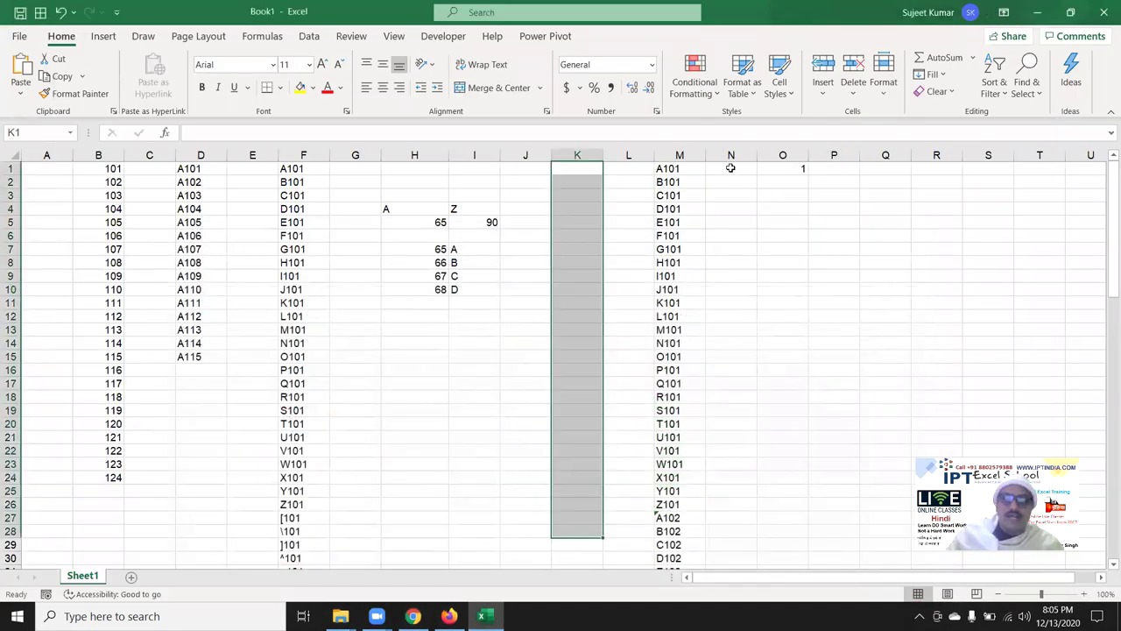
Inspect the formulas in M1 and M2, discarding a stray entry in J1.
{"action": "left_click", "coordinate": [678, 179]}
{"action": "left_click", "coordinate": [680, 172]}
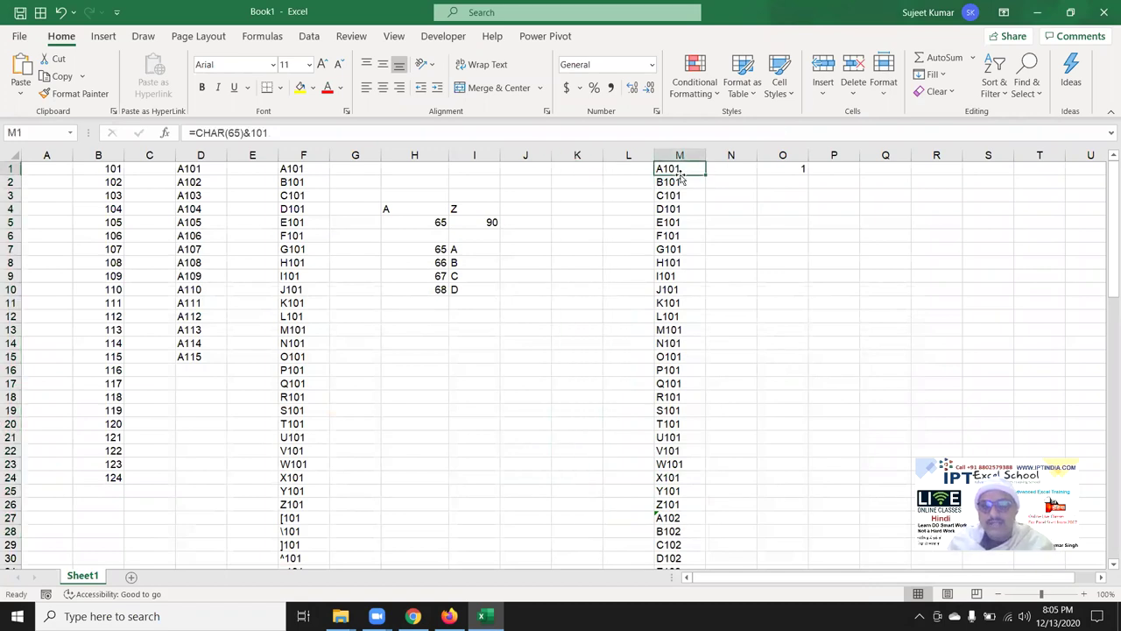
{"action": "left_click", "coordinate": [544, 171]}
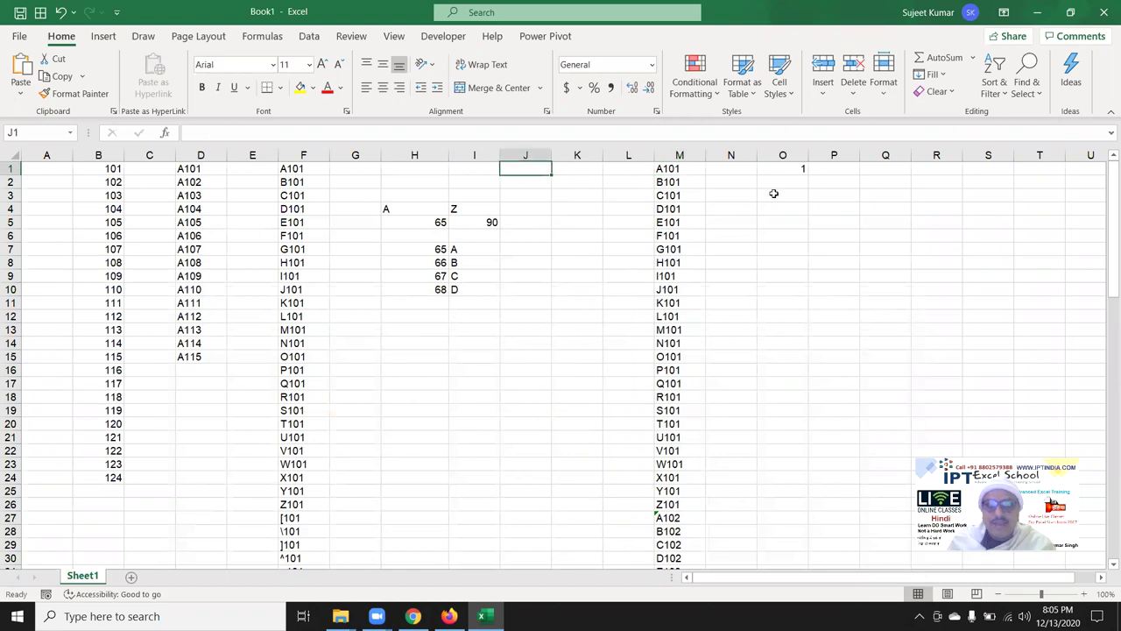
{"action": "type", "text": "A"}
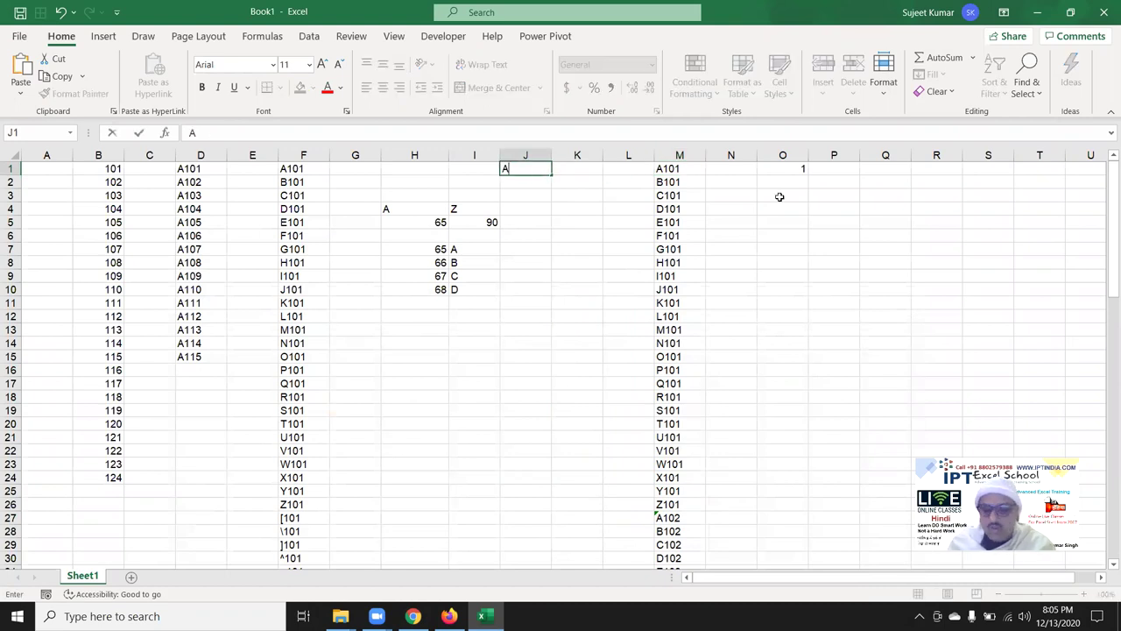
{"action": "type", "text": "10"}
{"action": "key", "text": "Escape"}
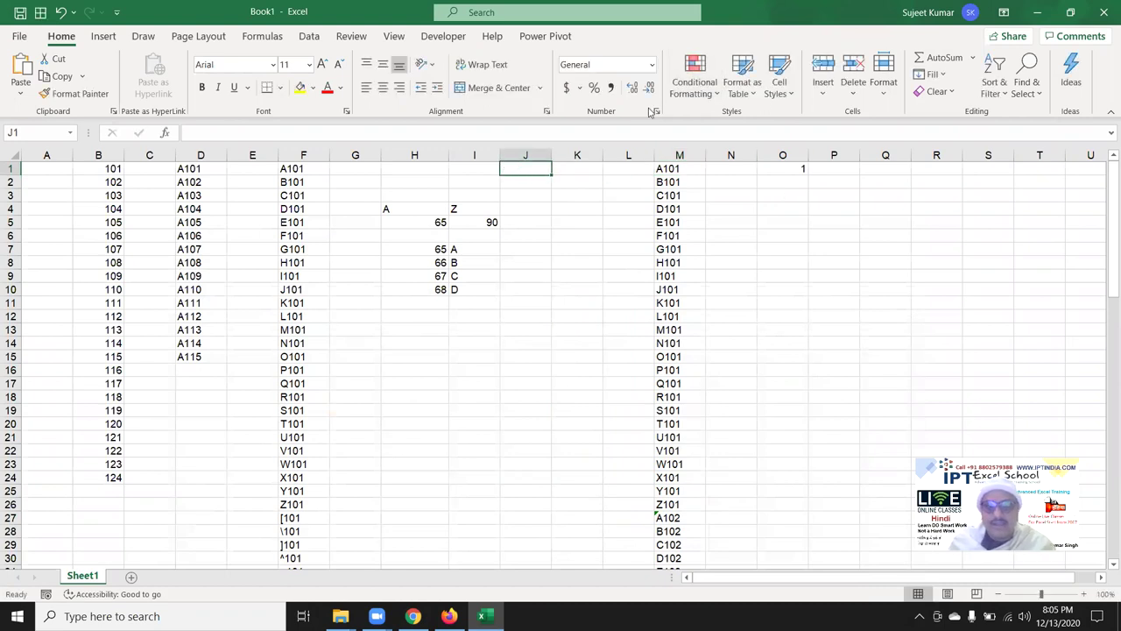
Replace the initial A entry in K1 with the starting number 65.
{"action": "left_click", "coordinate": [570, 166]}
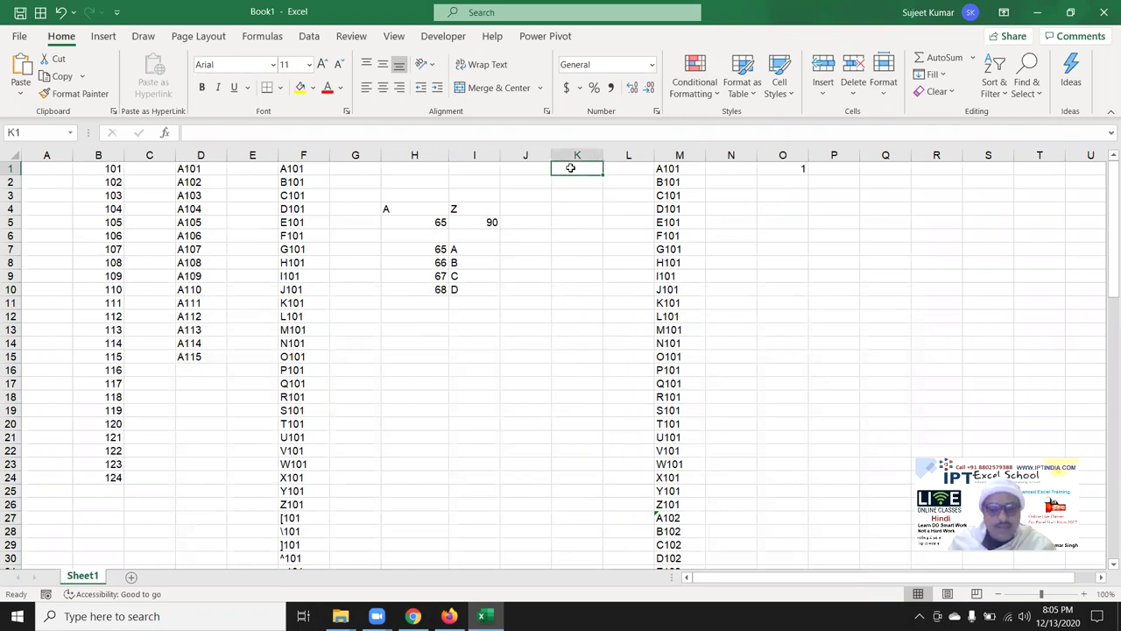
{"action": "type", "text": "A101"}
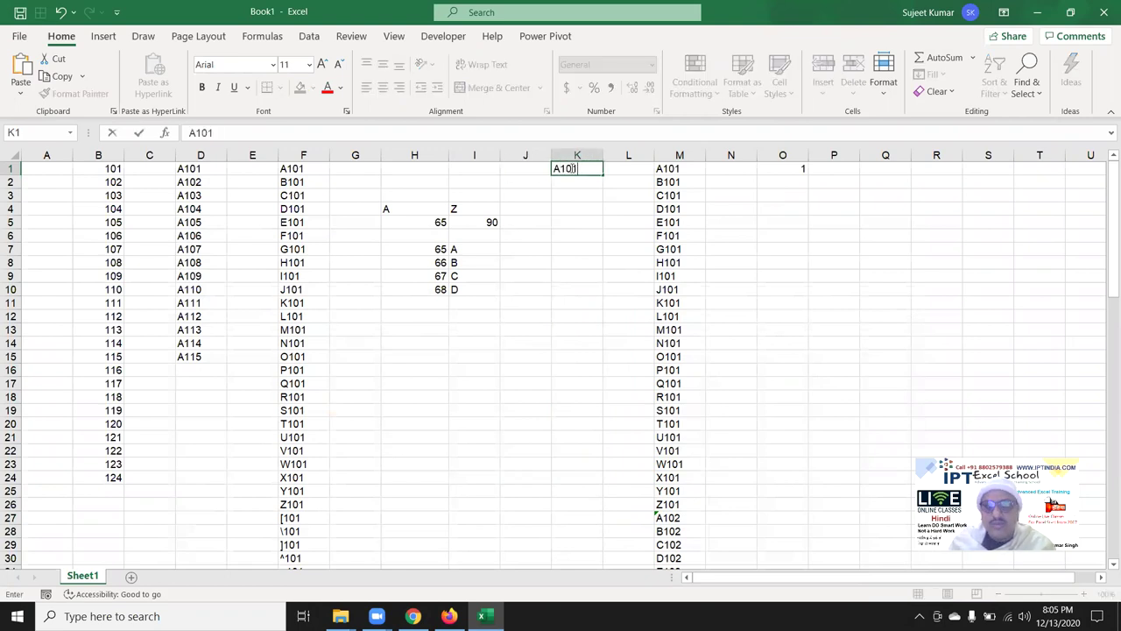
{"action": "key", "text": "Return"}
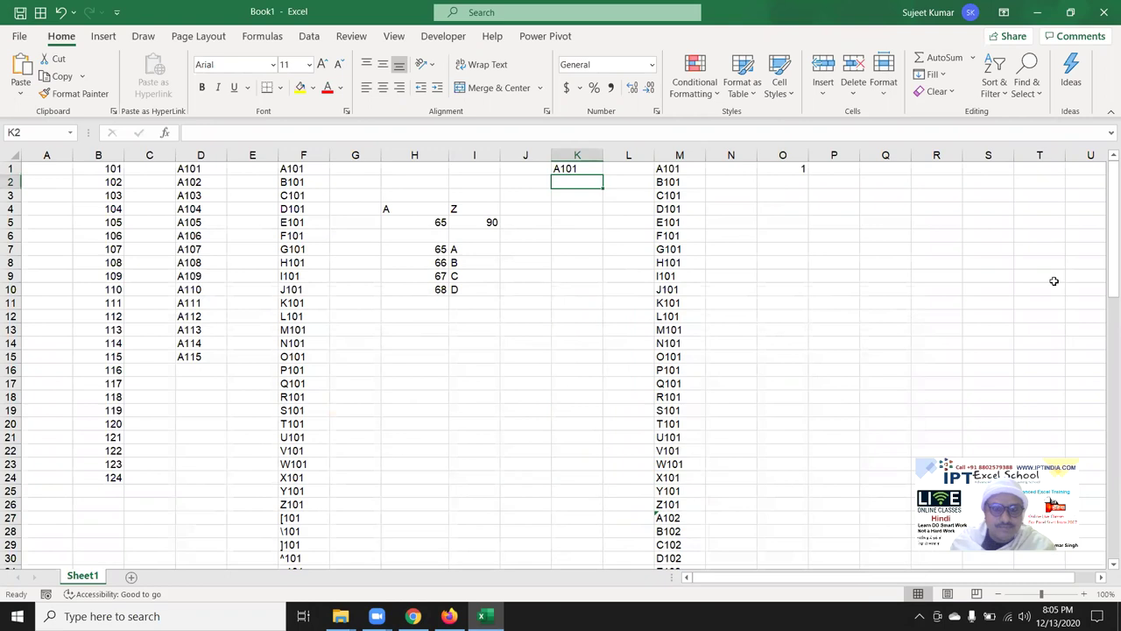
{"action": "type", "text": "="}
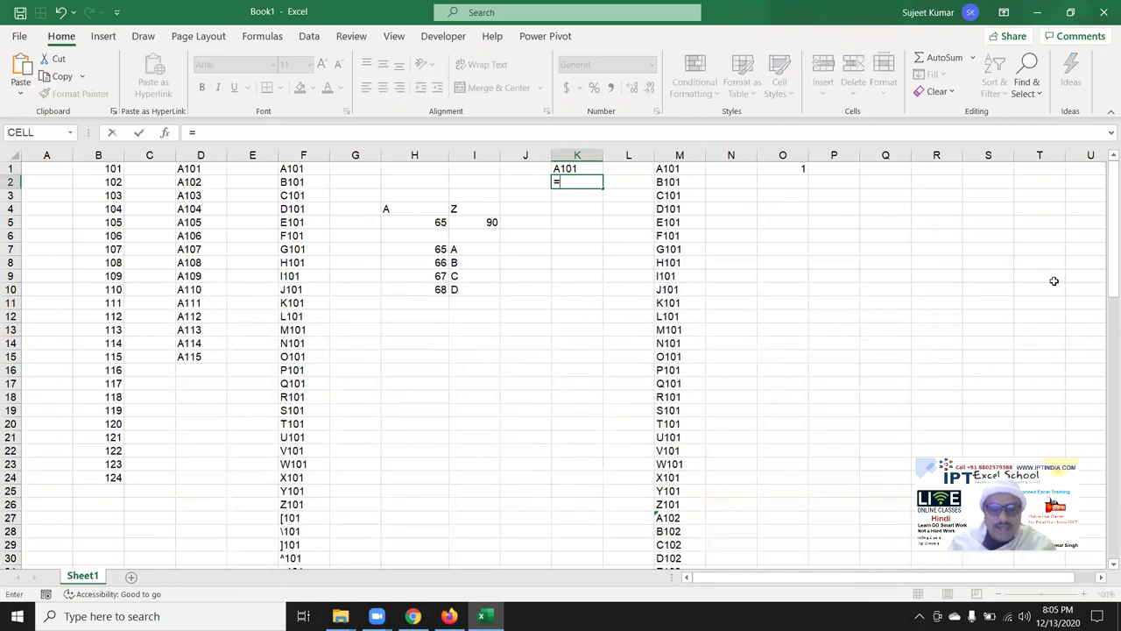
{"action": "type", "text": "fi"}
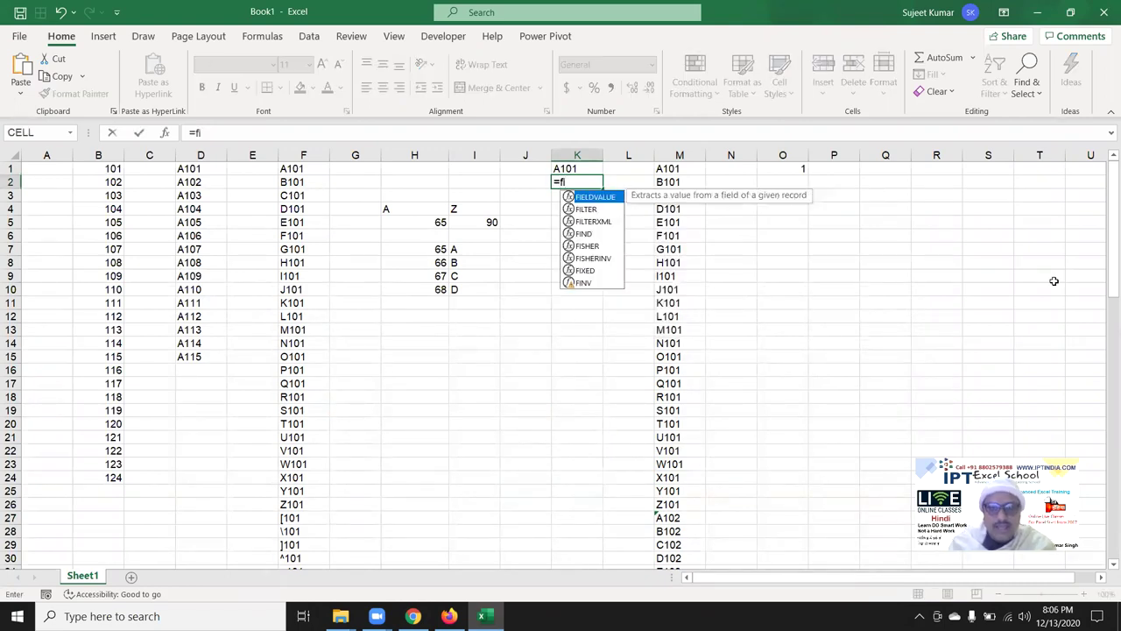
{"action": "key", "text": "Escape"}
{"action": "key", "text": "Escape"}
{"action": "key", "text": "Up"}
{"action": "type", "text": "65"}
{"action": "key", "text": "Return"}
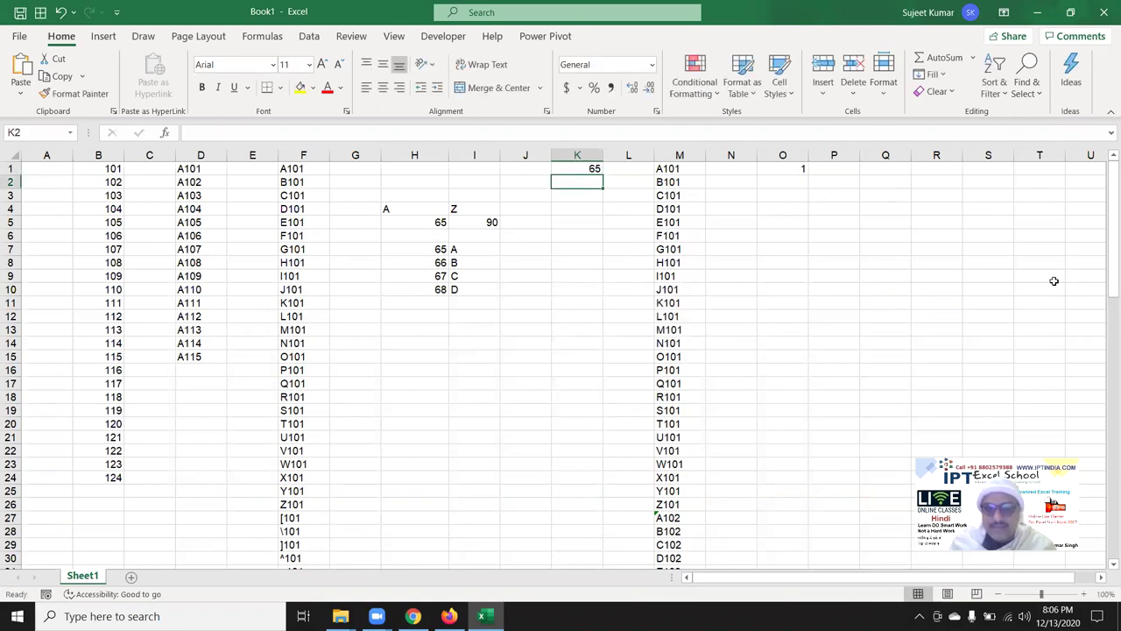
Enter =IF(K1+1>90,65,K1+1) in K2 and fill it down to K29.
{"action": "type", "text": "=if("}
{"action": "key", "text": "Up"}
{"action": "type", "text": "+1"}
{"action": "type", "text": "90,65,"}
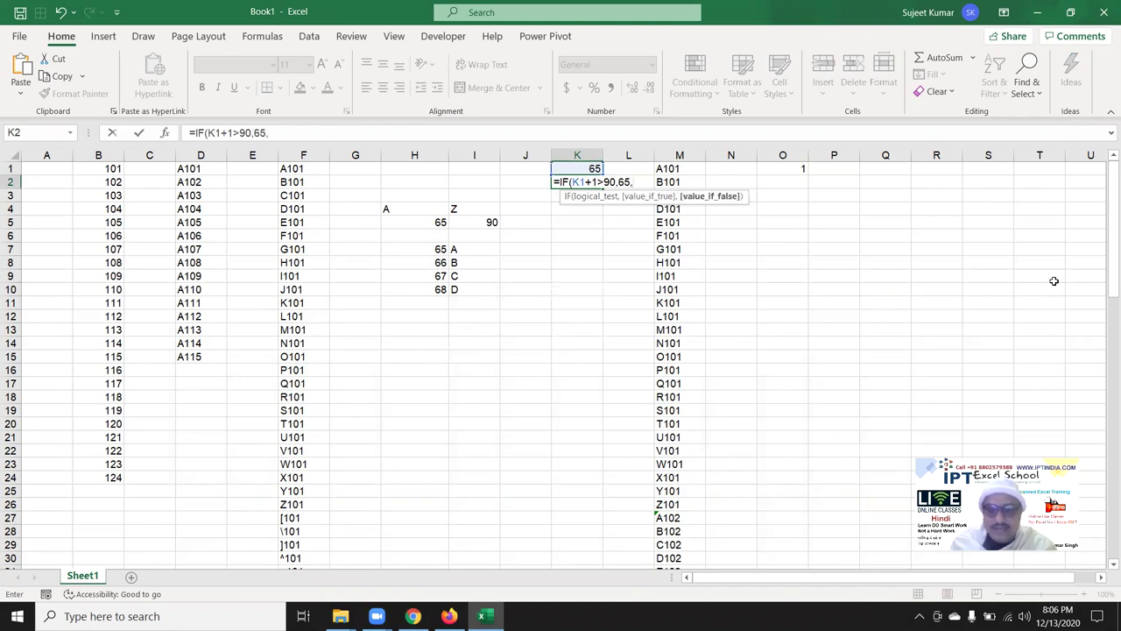
{"action": "type", "text": "K1+"}
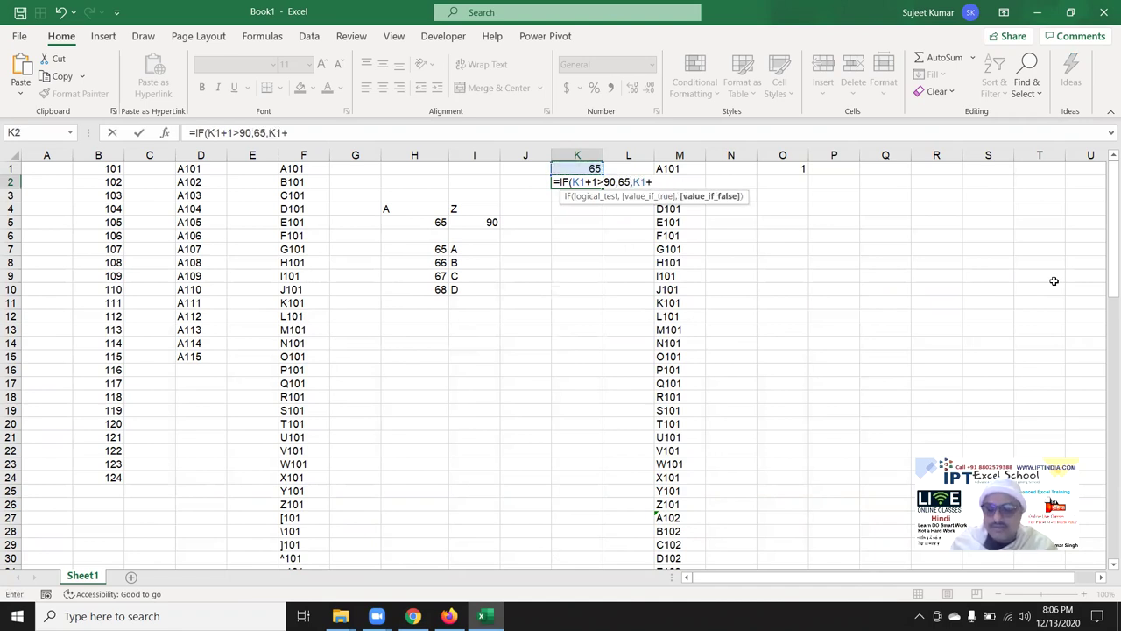
{"action": "type", "text": "1"}
{"action": "key", "text": "Return"}
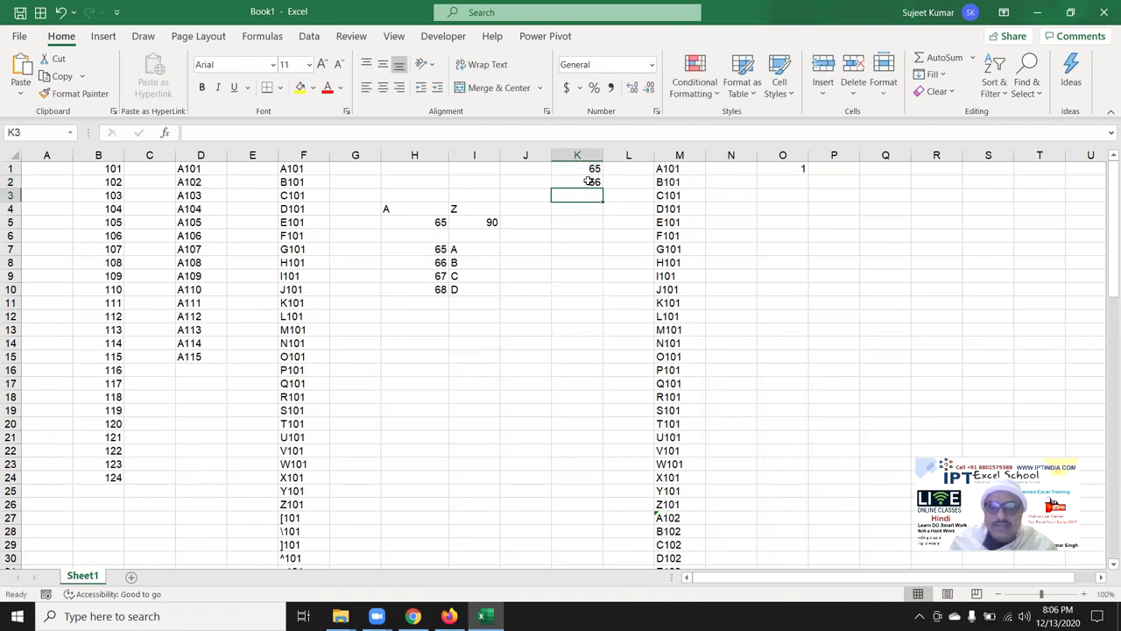
{"action": "left_click_drag", "start_coordinate": [589, 181], "coordinate": [569, 540]}
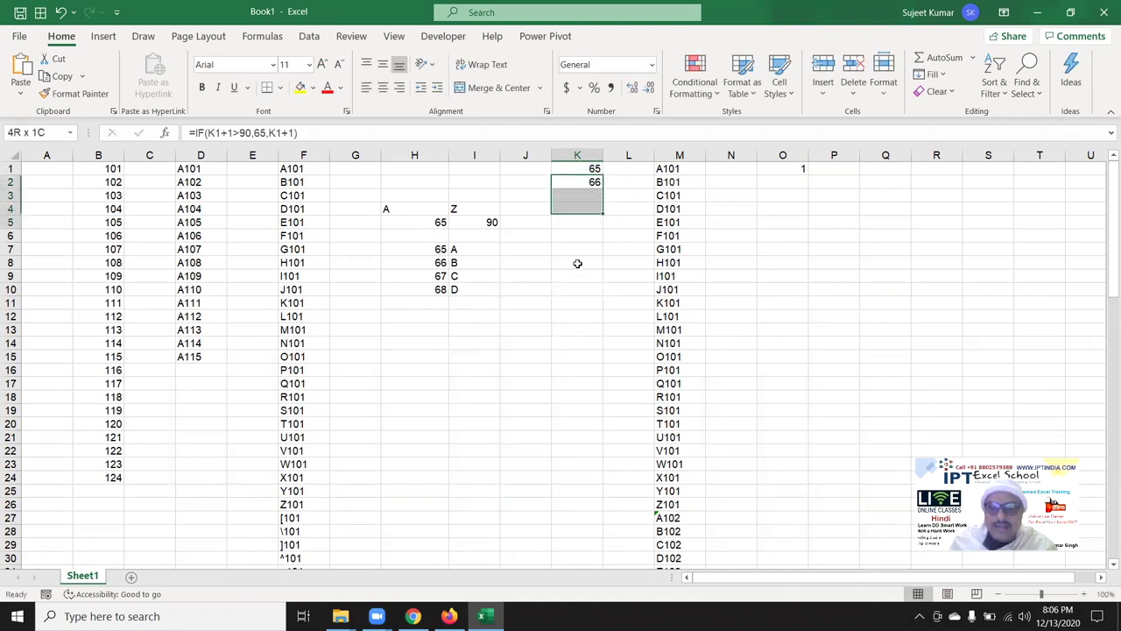
{"action": "key", "text": "ctrl+d"}
Select K1:K29 and delete the looping 65–90 numbers.
{"action": "left_click", "coordinate": [565, 520]}
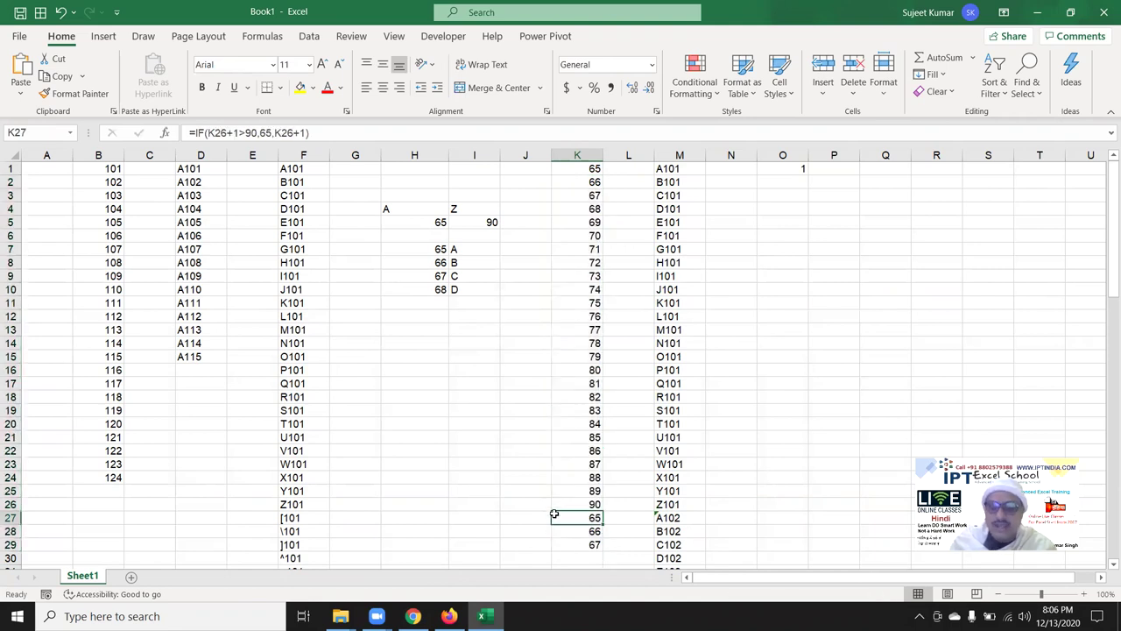
{"action": "key", "text": "ctrl+Up"}
{"action": "key", "text": "ctrl+shift+Down"}
{"action": "key", "text": "Delete"}
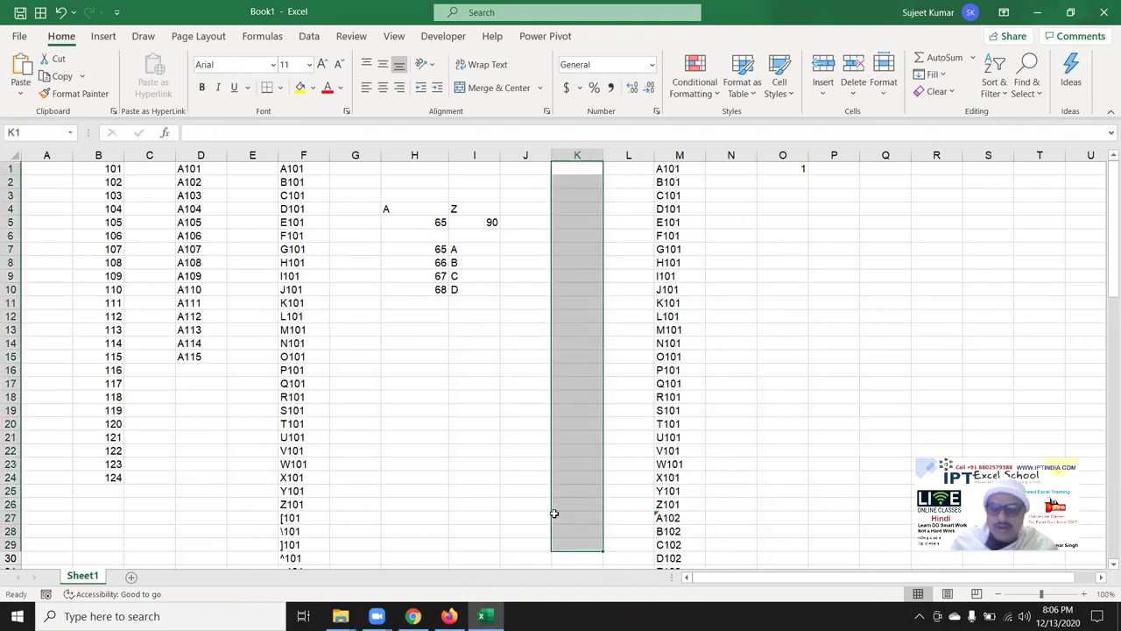
Put A101 in K1 and =LEFT(K1) in K2.
{"action": "key", "text": "Up"}
{"action": "type", "text": "A"}
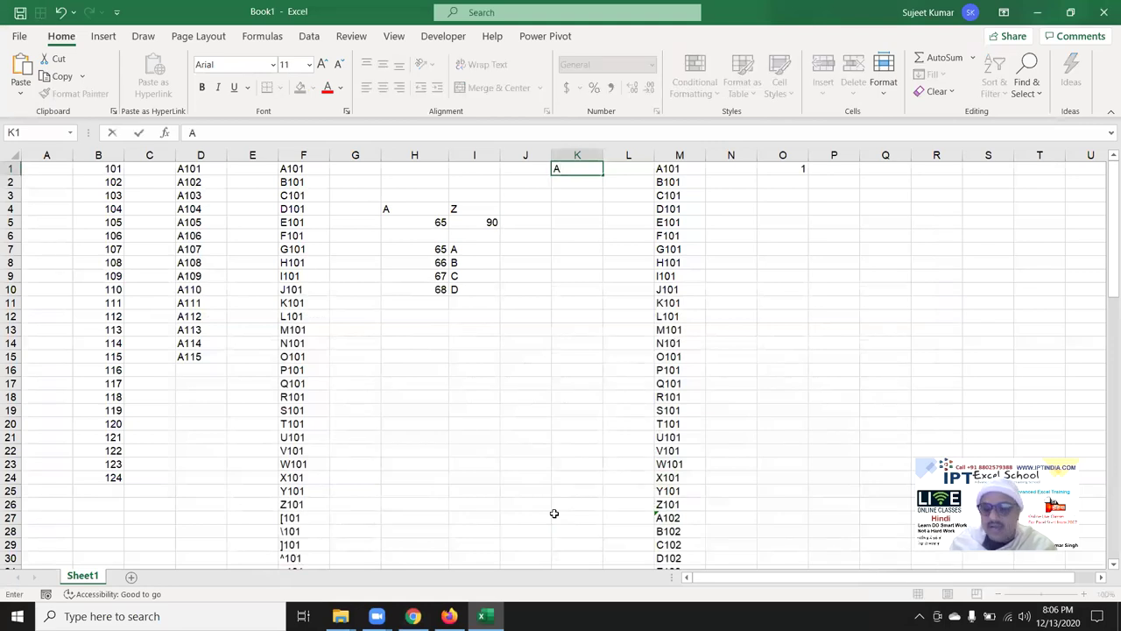
{"action": "type", "text": "101"}
{"action": "key", "text": "Return"}
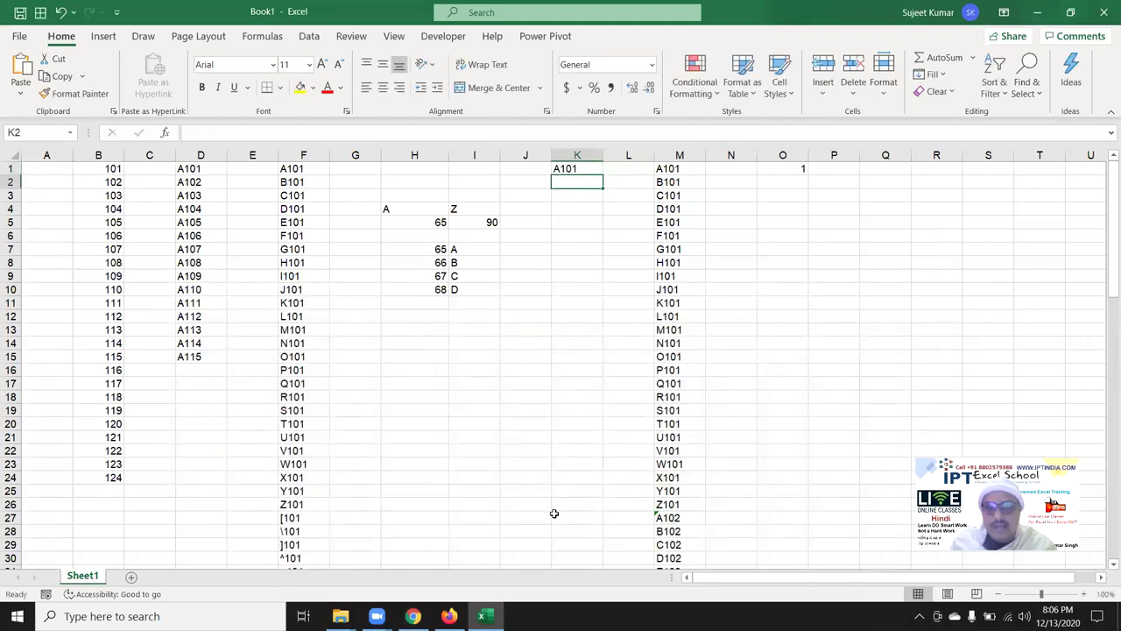
{"action": "type", "text": "="}
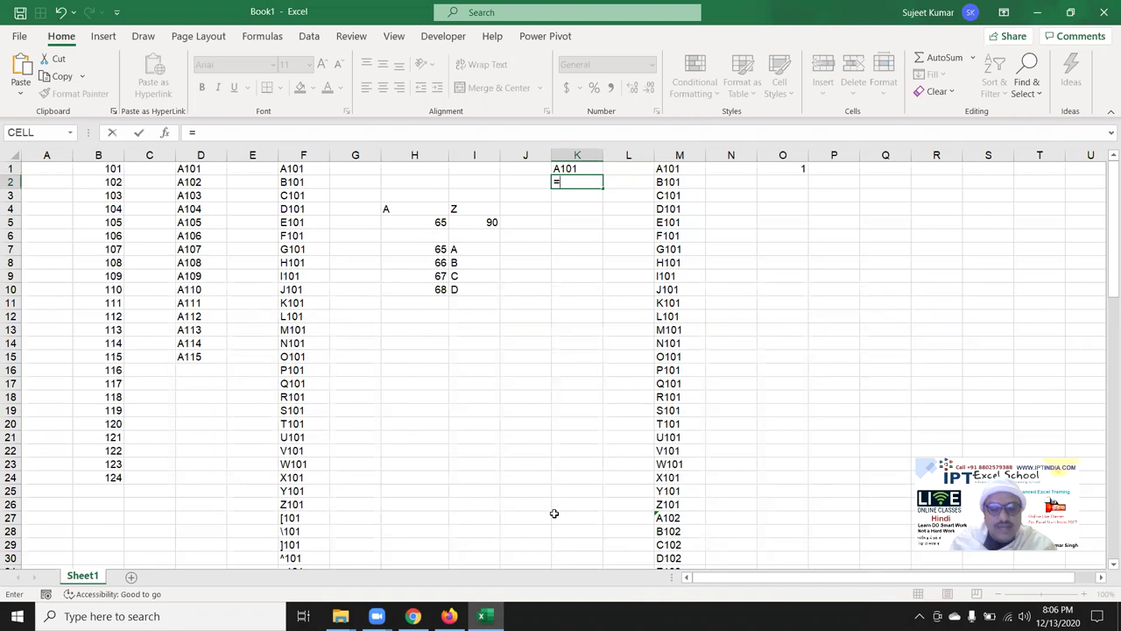
{"action": "type", "text": "le"}
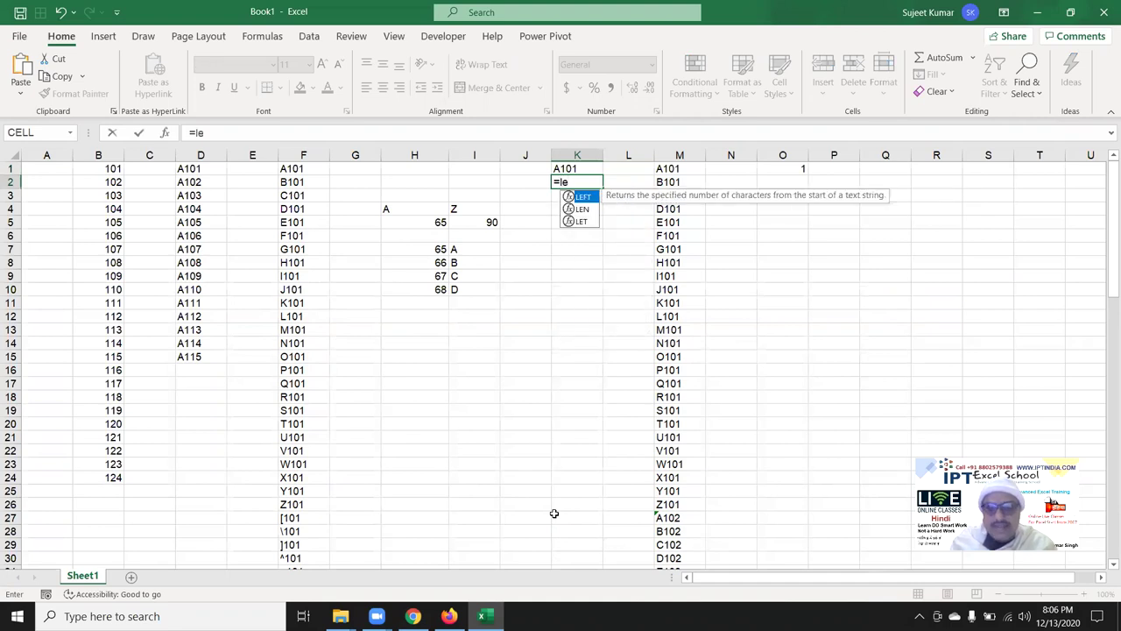
{"action": "key", "text": "Tab"}
{"action": "key", "text": "Up"}
{"action": "type", "text": ")"}
{"action": "key", "text": "Return"}
{"action": "key", "text": "Up"}
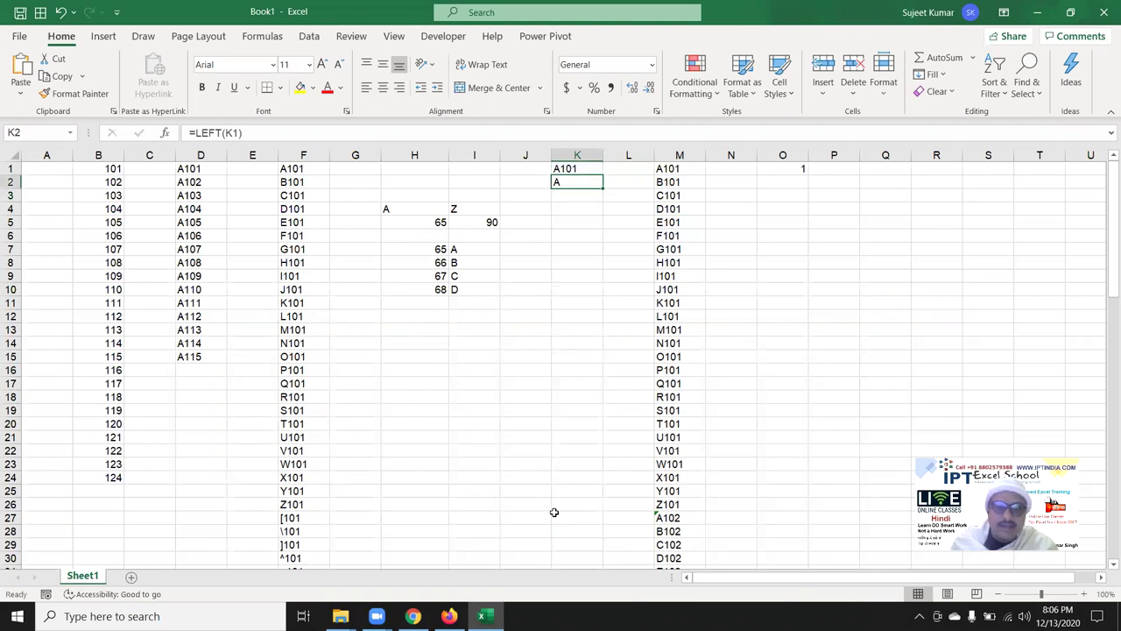
Wrap K2's formula in CODE to get =CODE(LEFT(K1)), accepting Excel's correction.
{"action": "double_click", "coordinate": [582, 184]}
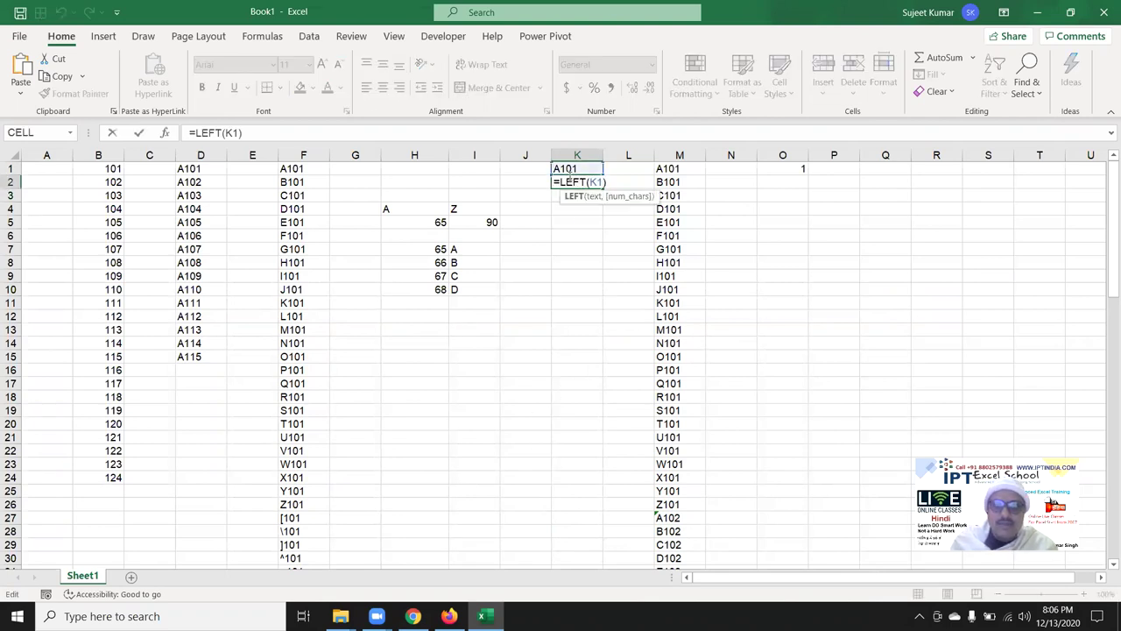
{"action": "left_click", "coordinate": [559, 181]}
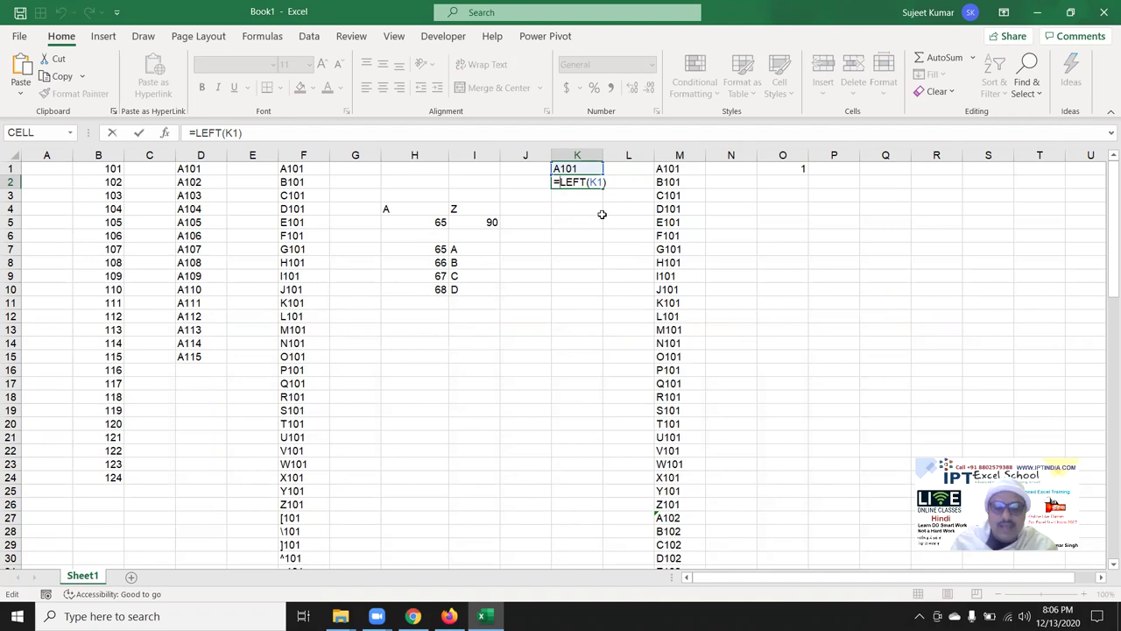
{"action": "type", "text": "if"}
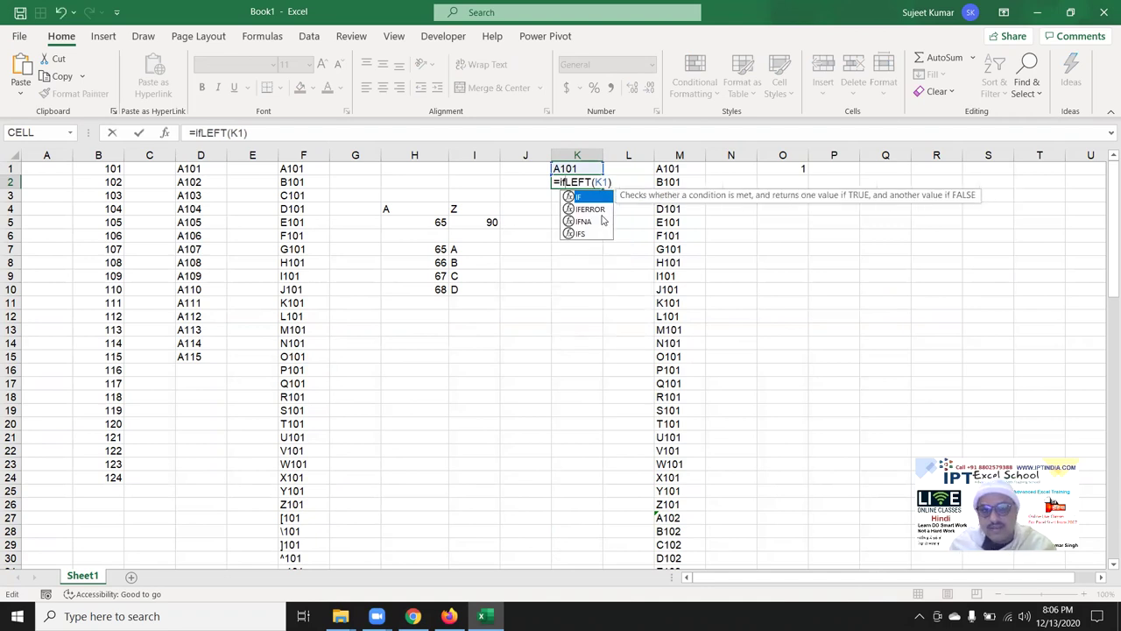
{"action": "key", "text": "BackSpace"}
{"action": "key", "text": "BackSpace"}
{"action": "type", "text": "co"}
{"action": "key", "text": "Tab"}
{"action": "key", "text": "Return"}
{"action": "key", "text": "Return"}
{"action": "key", "text": "Up"}
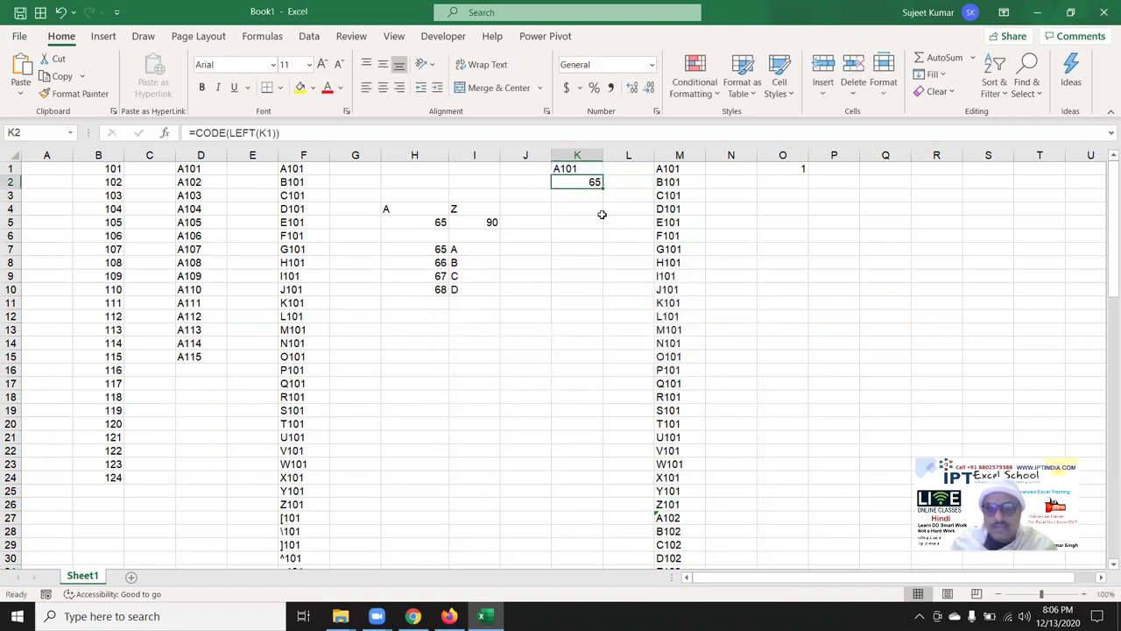
Turn K2 into an IF with the test CODE(LEFT(K1))+1>90 returning "A".
{"action": "left_click", "coordinate": [196, 133]}
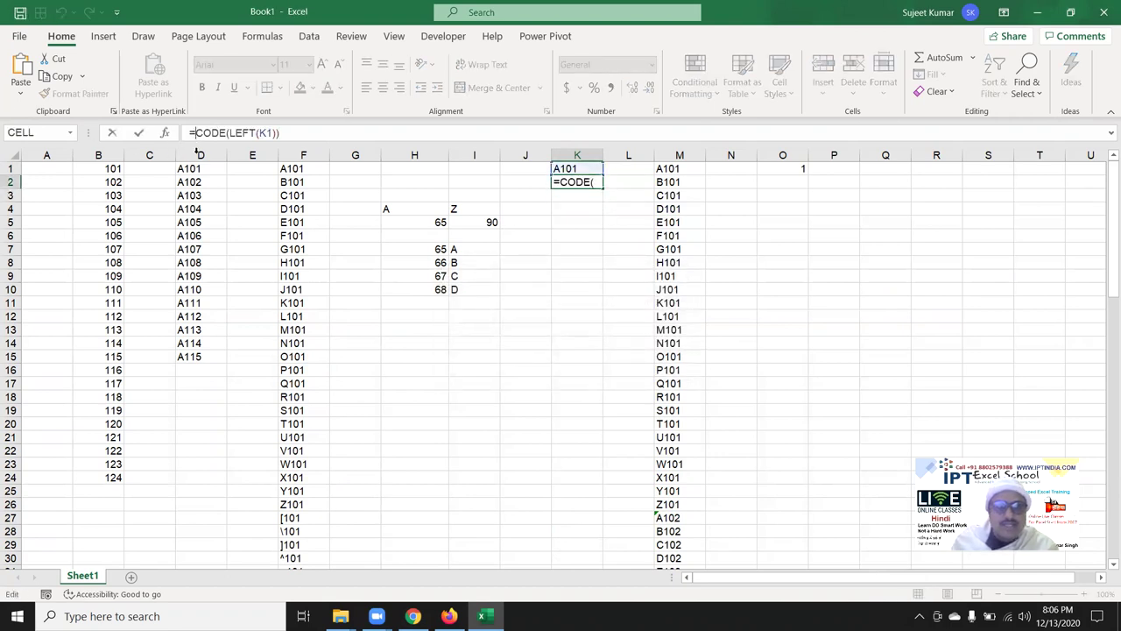
{"action": "type", "text": "if"}
{"action": "key", "text": "Tab"}
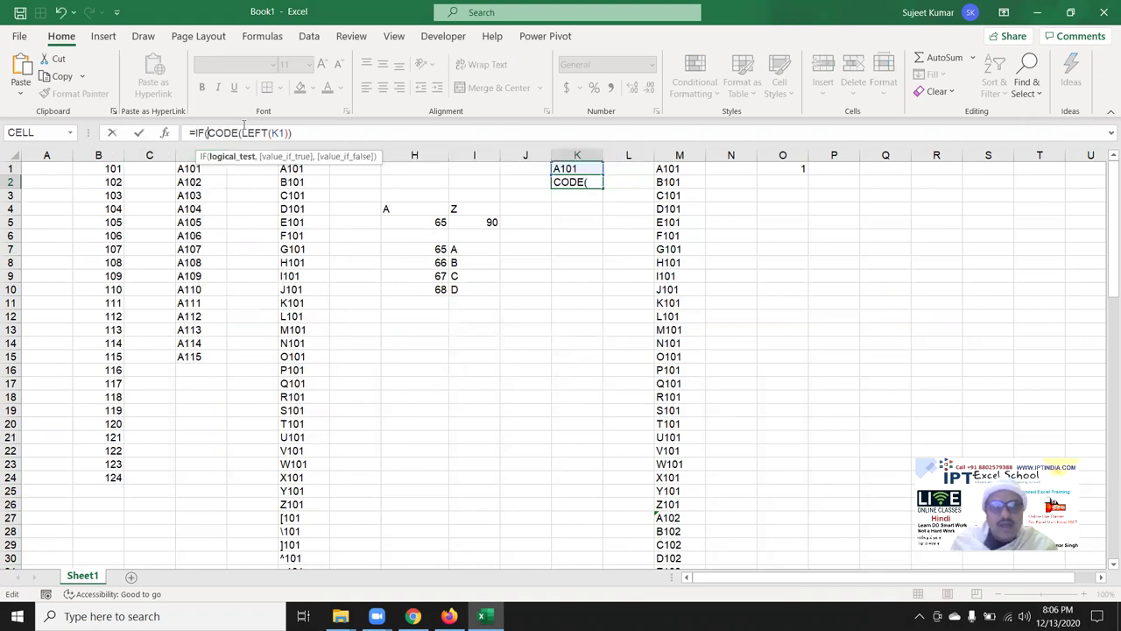
{"action": "left_click", "coordinate": [307, 133]}
{"action": "type", "text": "+1>"}
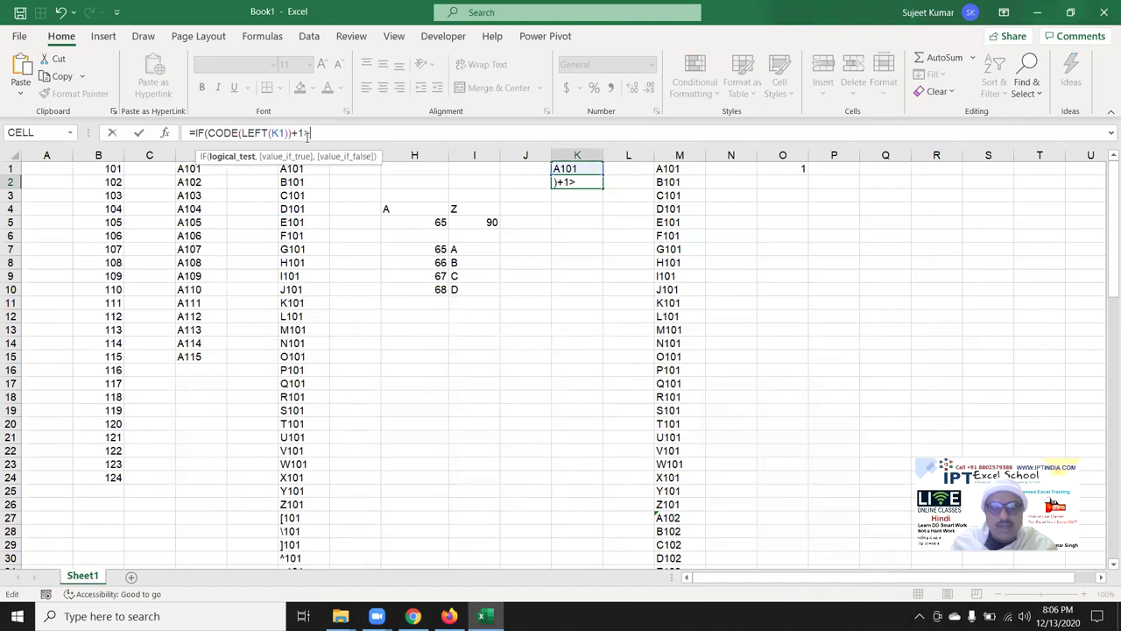
{"action": "type", "text": "90,"}
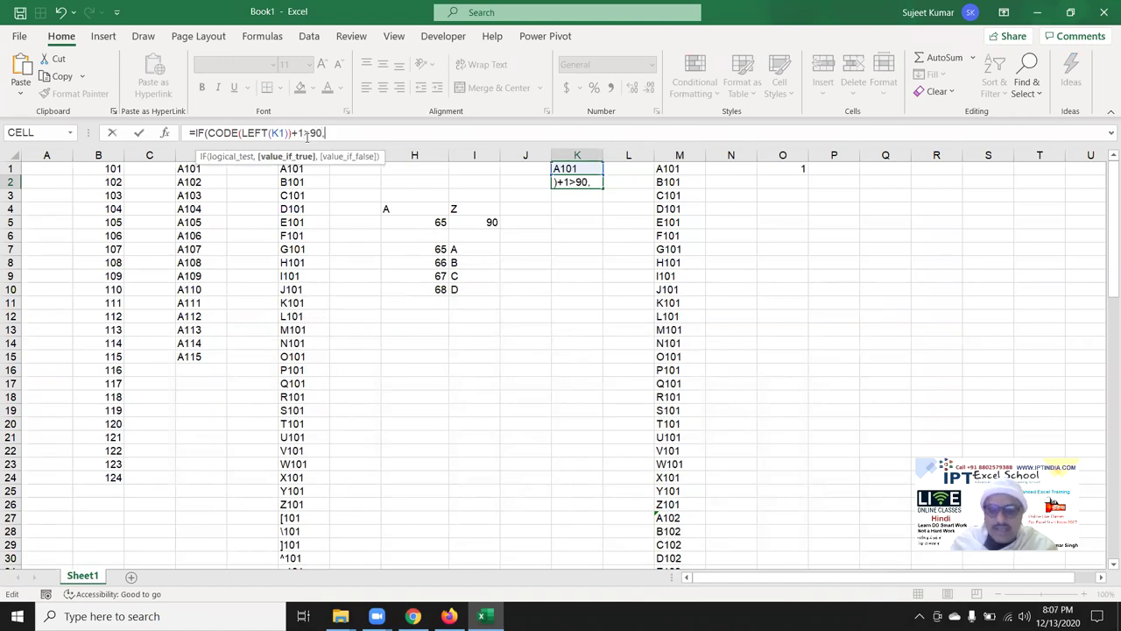
{"action": "type", "text": "\"A"}
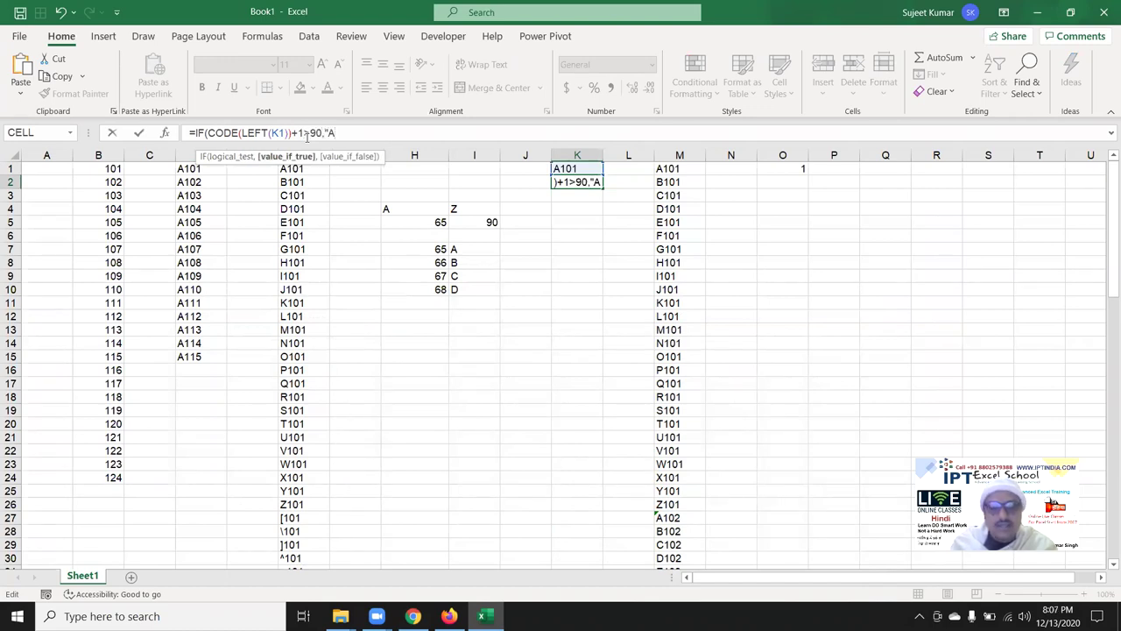
{"action": "type", "text": "\","}
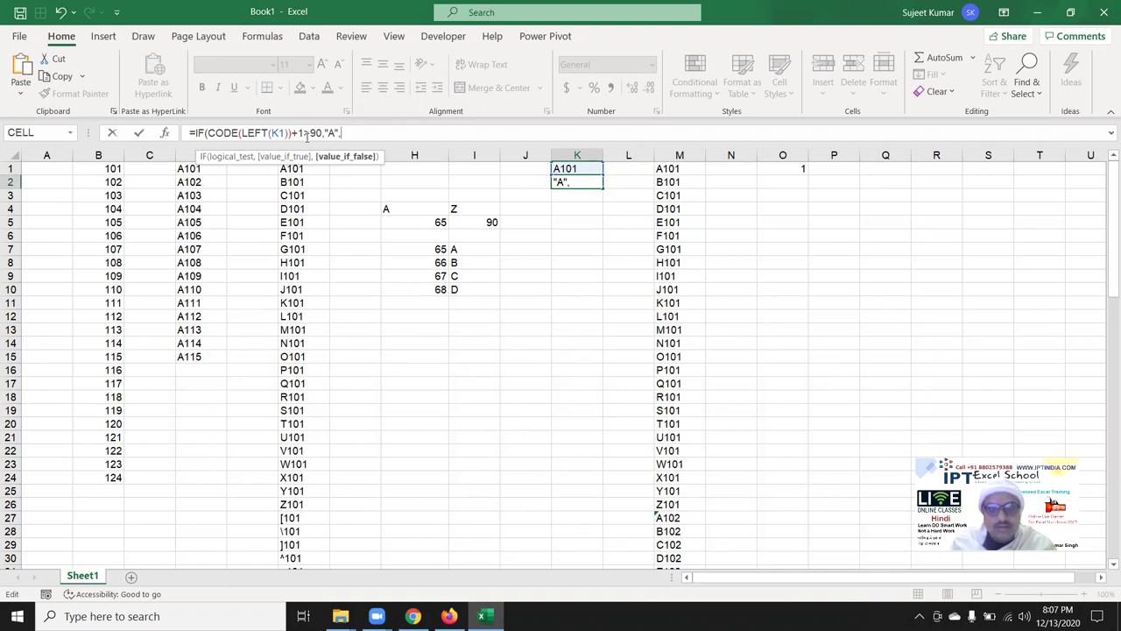
Add CODE(LEFT(K1))+1 as the IF's false branch.
{"action": "type", "text": "cod"}
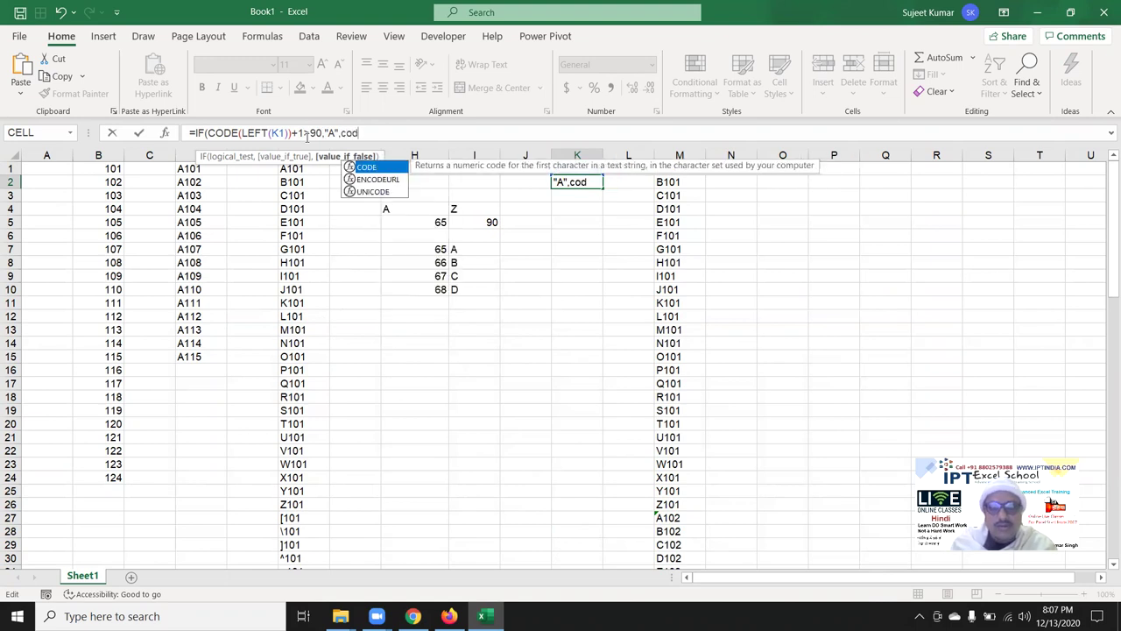
{"action": "key", "text": "Tab"}
{"action": "type", "text": "le"}
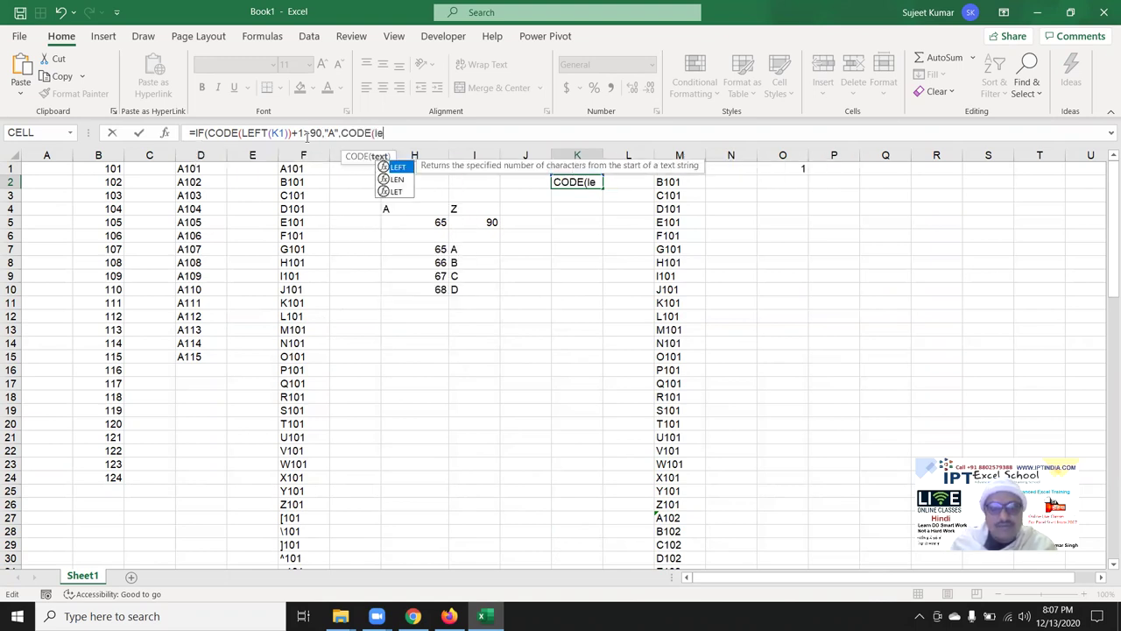
{"action": "key", "text": "Tab"}
{"action": "key", "text": "Home"}
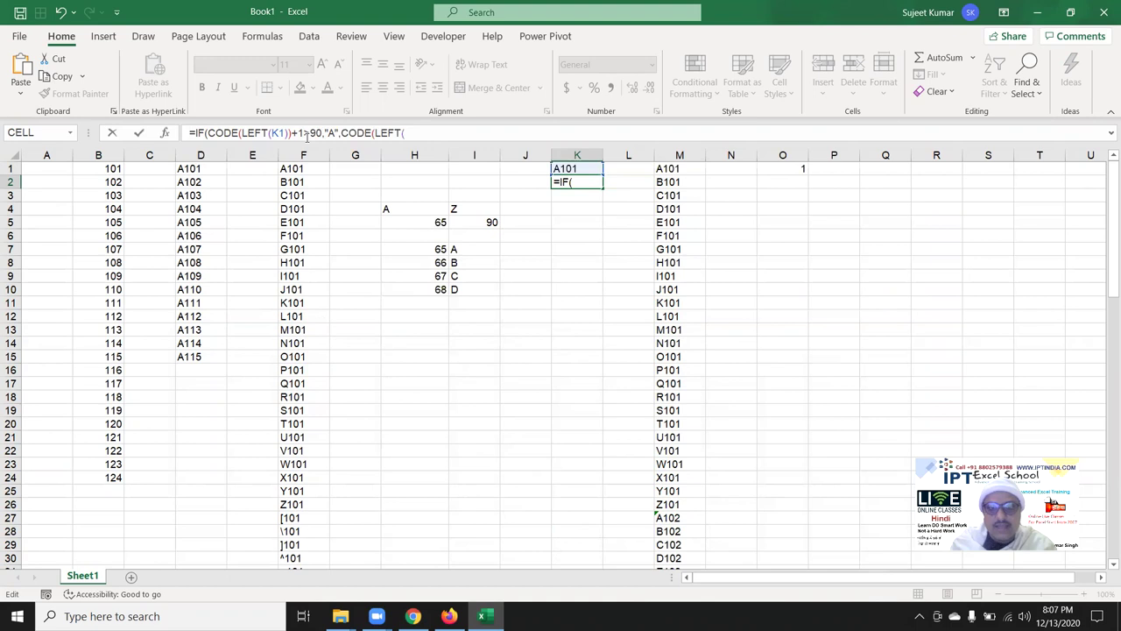
{"action": "type", "text": "))"}
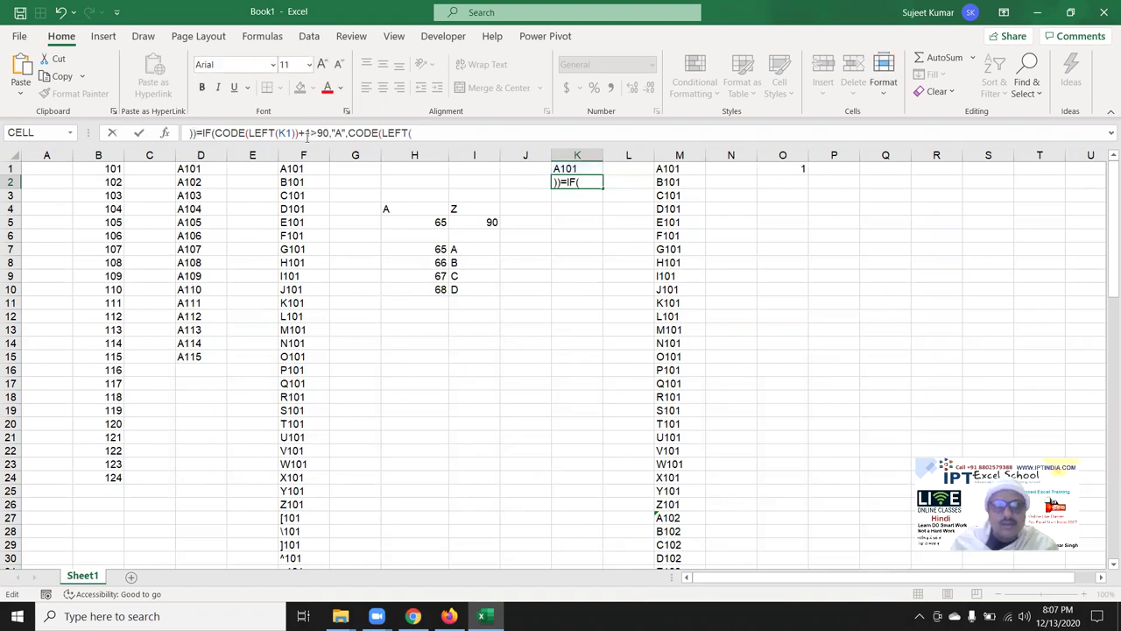
{"action": "key", "text": "BackSpace"}
{"action": "key", "text": "BackSpace"}
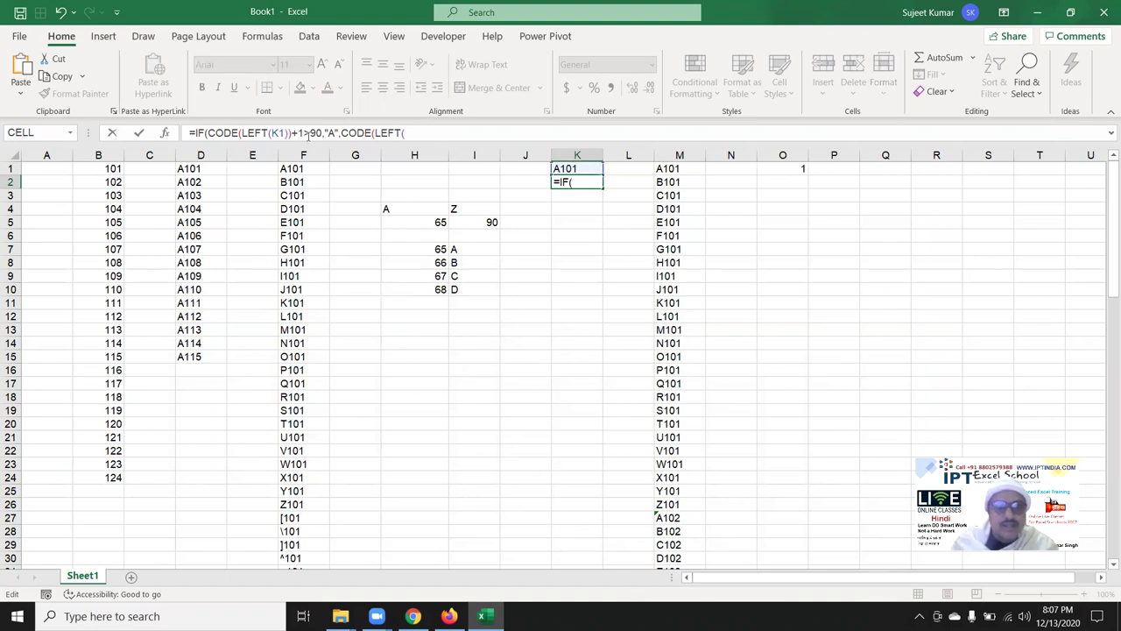
{"action": "left_click", "coordinate": [421, 136]}
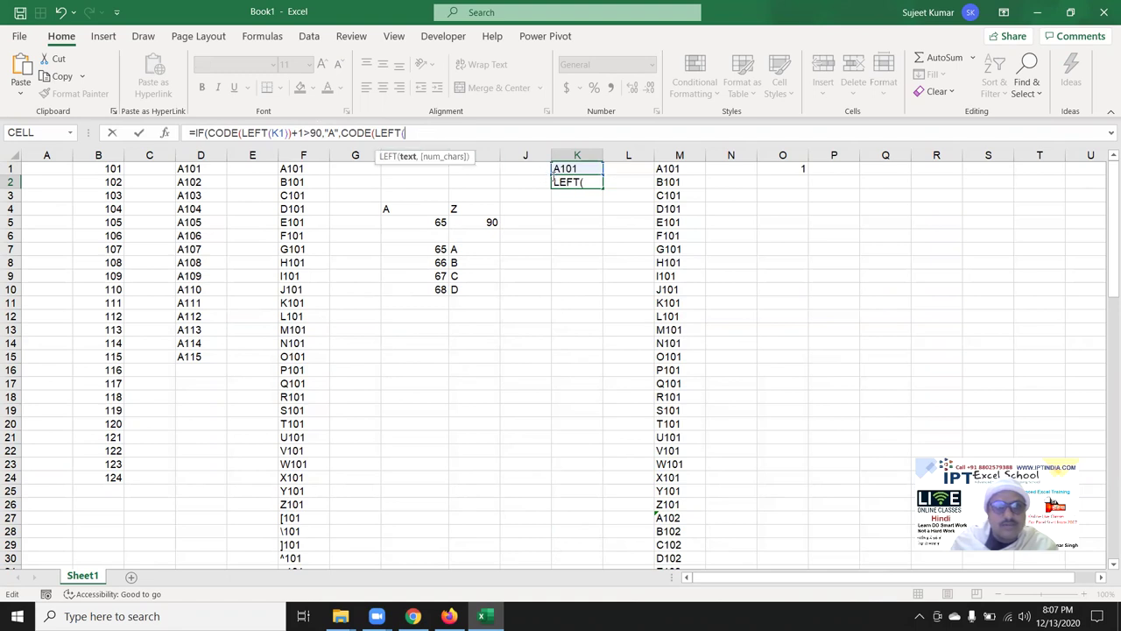
{"action": "left_click", "coordinate": [567, 167]}
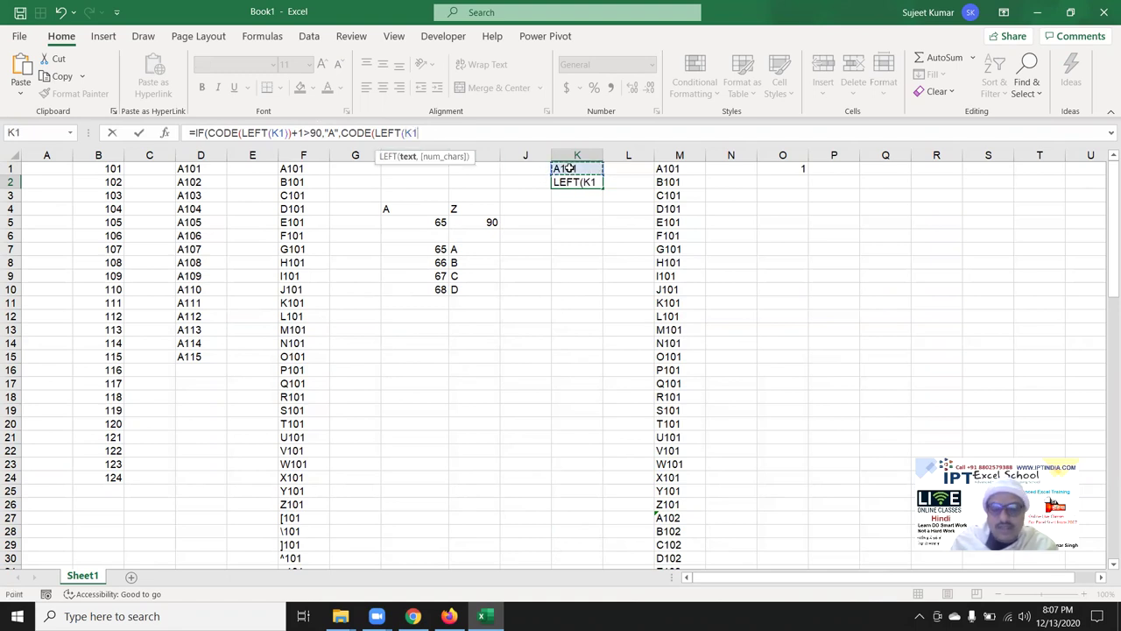
{"action": "type", "text": ")"}
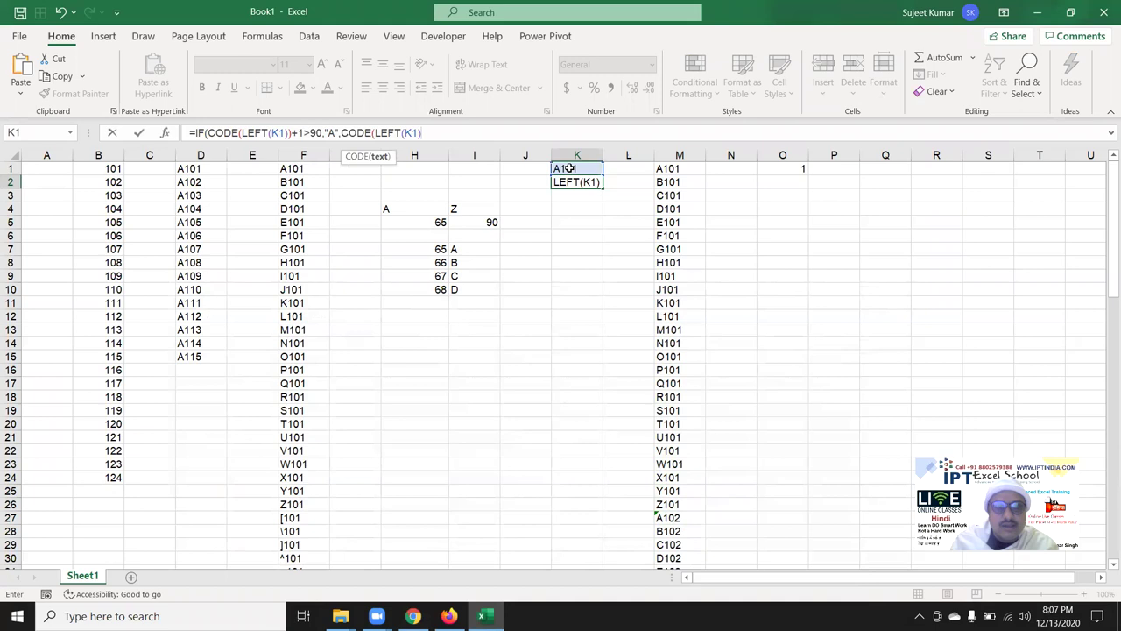
{"action": "type", "text": ")"}
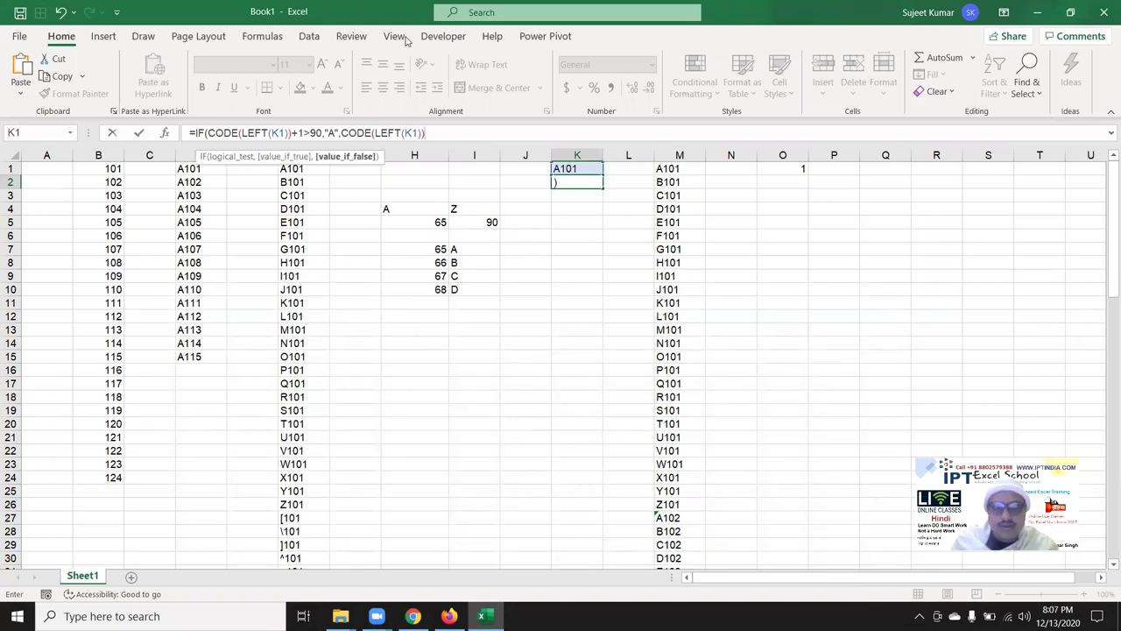
{"action": "type", "text": "+1"}
Wrap the false branch in CHAR and commit =IF(CODE(LEFT(K1))+1>90,"A",CHAR(CODE(LEFT(K1))+1)).
{"action": "left_click", "coordinate": [342, 133]}
{"action": "type", "text": "ch"}
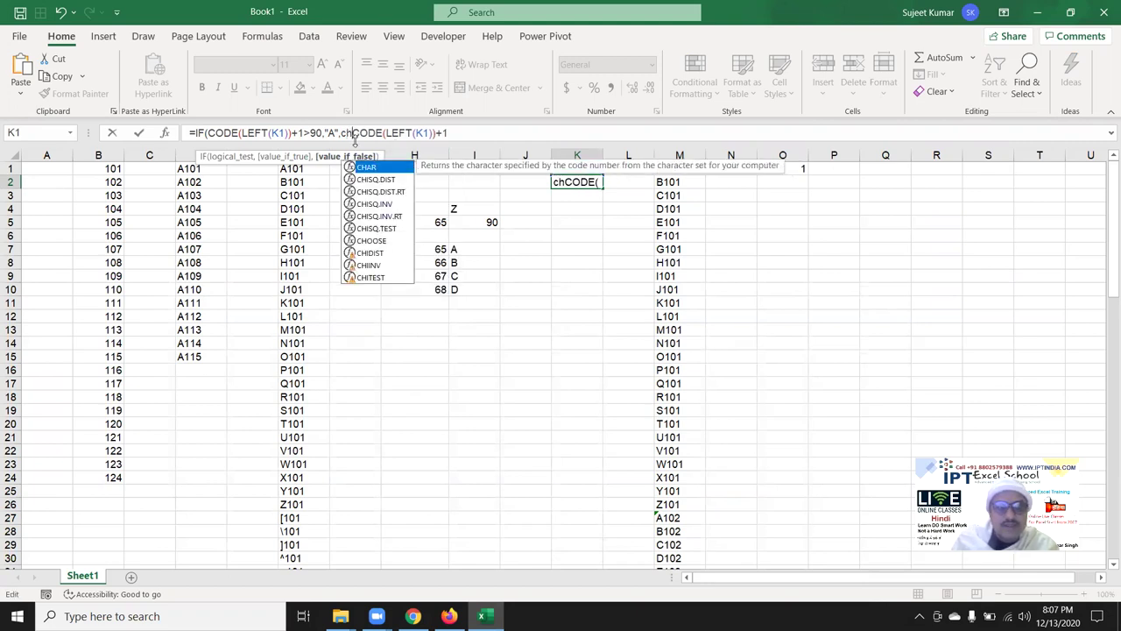
{"action": "key", "text": "Tab"}
{"action": "left_click", "coordinate": [481, 134]}
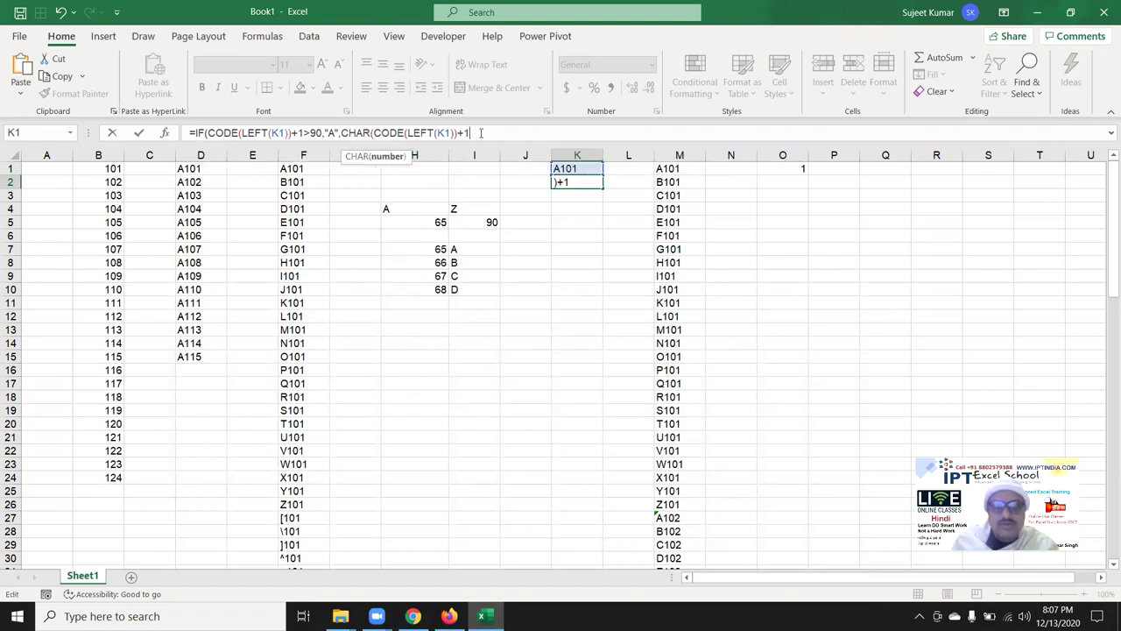
{"action": "type", "text": ")"}
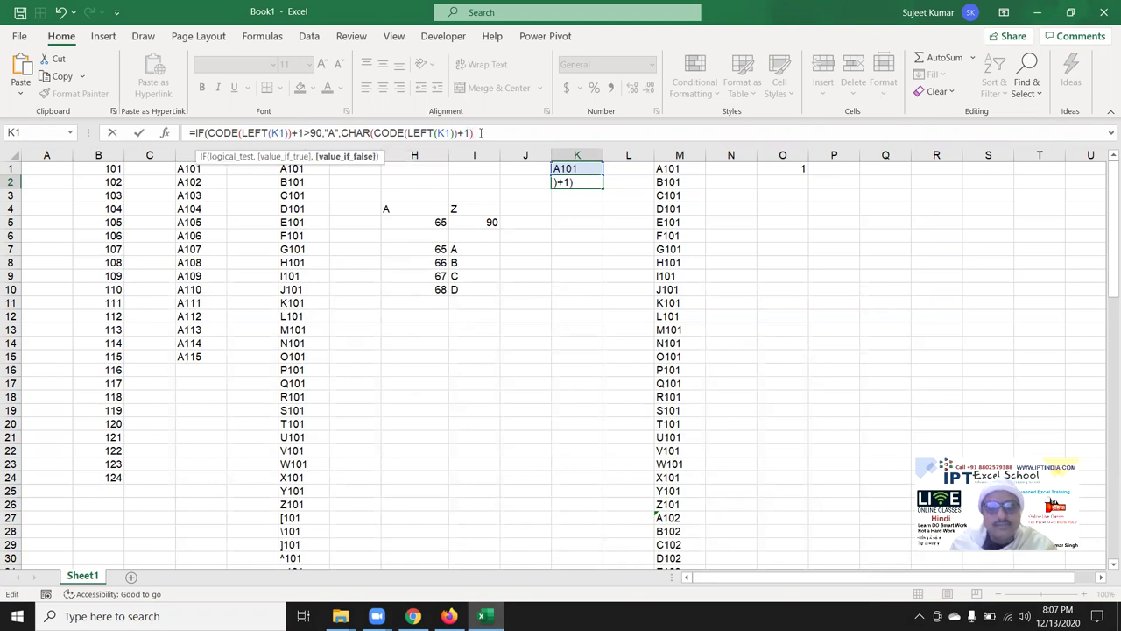
{"action": "key", "text": "Return"}
{"action": "key", "text": "Return"}
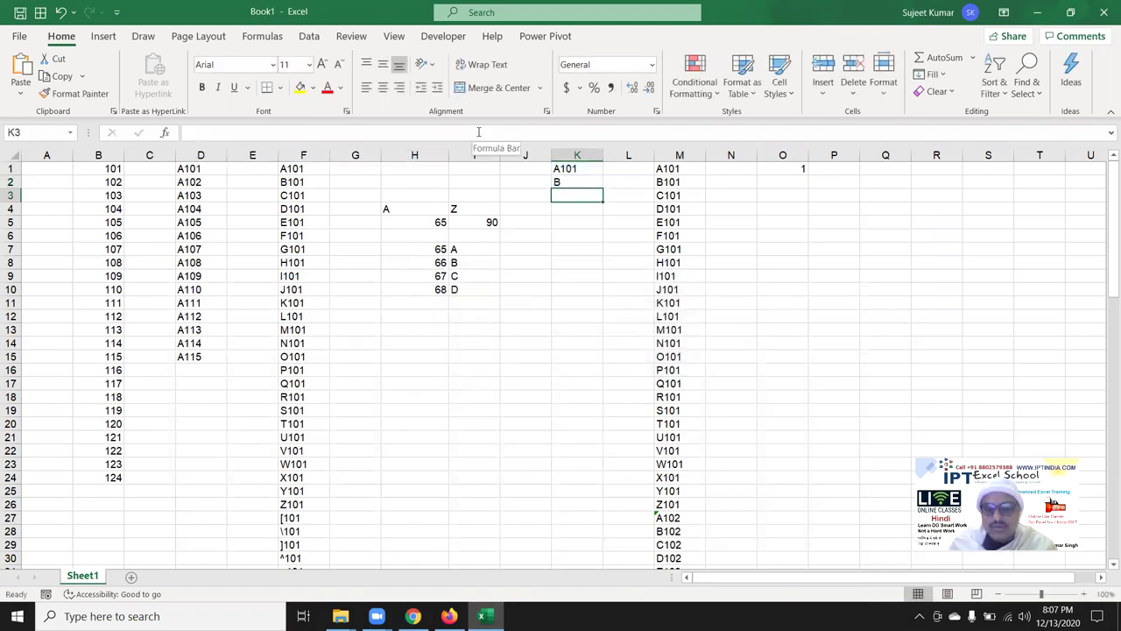
Fill the K2 formula down to K28, giving B through Z, then A and B.
{"action": "key", "text": "shift+Down"}
{"action": "key", "text": "shift+Down"}
{"action": "key", "text": "shift+Down"}
{"action": "key", "text": "shift+Down"}
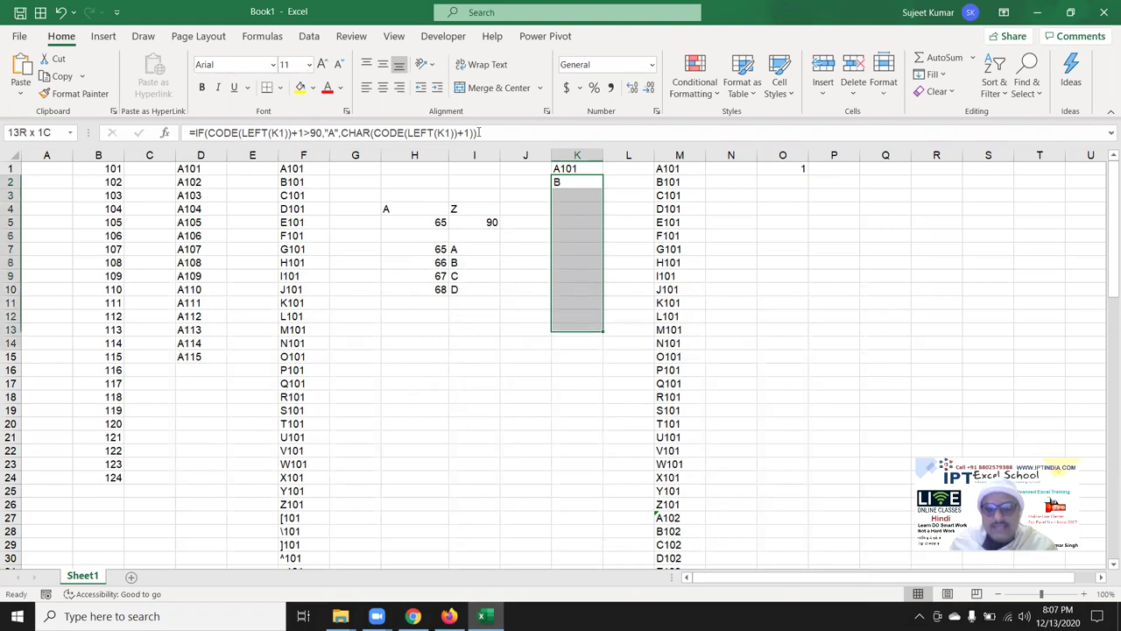
{"action": "key", "text": "shift+Down"}
{"action": "key", "text": "shift+Down"}
{"action": "key", "text": "shift+Down"}
{"action": "key", "text": "shift+Down"}
{"action": "key", "text": "shift+Down"}
{"action": "key", "text": "shift+Down"}
{"action": "key", "text": "shift+Down"}
{"action": "key", "text": "shift+Down"}
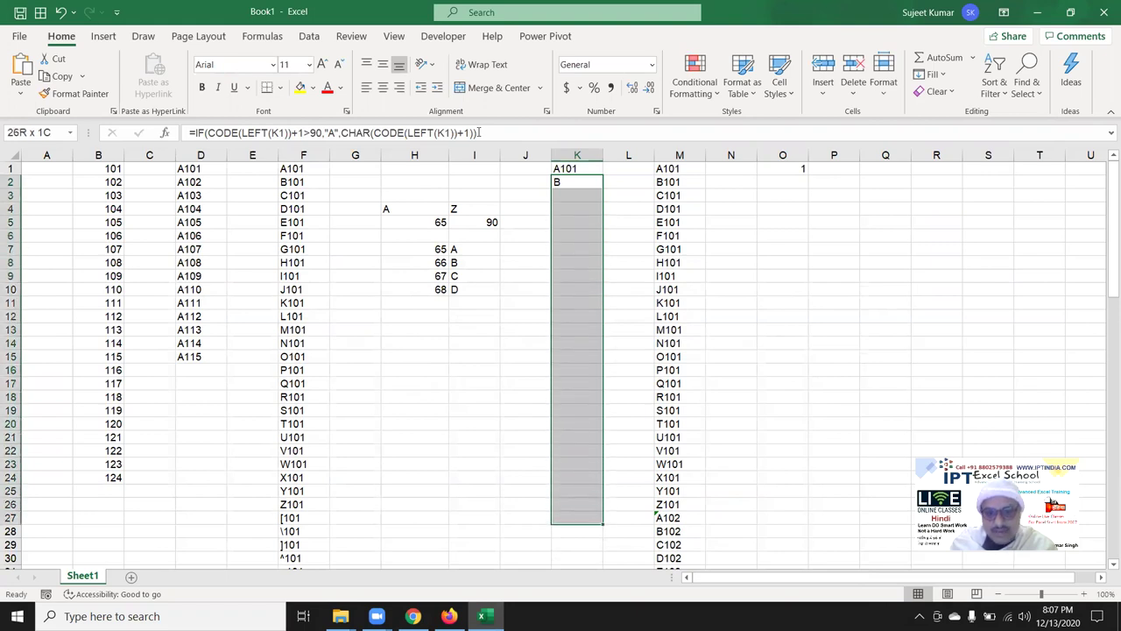
{"action": "key", "text": "ctrl+d"}
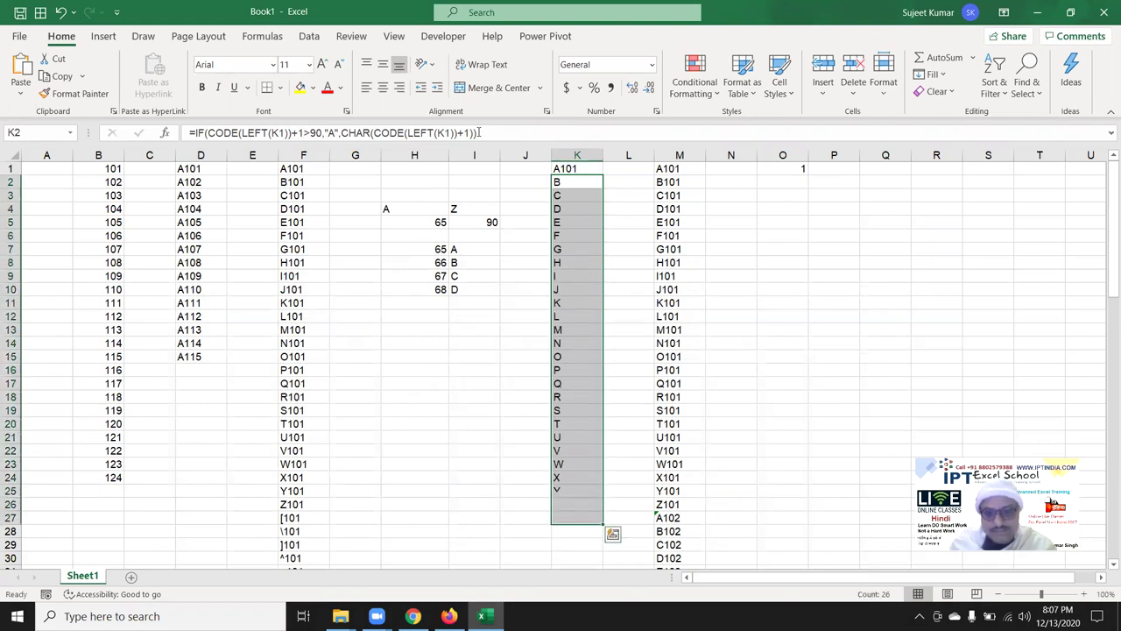
{"action": "key", "text": "Down"}
{"action": "key", "text": "Down"}
{"action": "key", "text": "ctrl+Down"}
{"action": "key", "text": "shift+Down"}
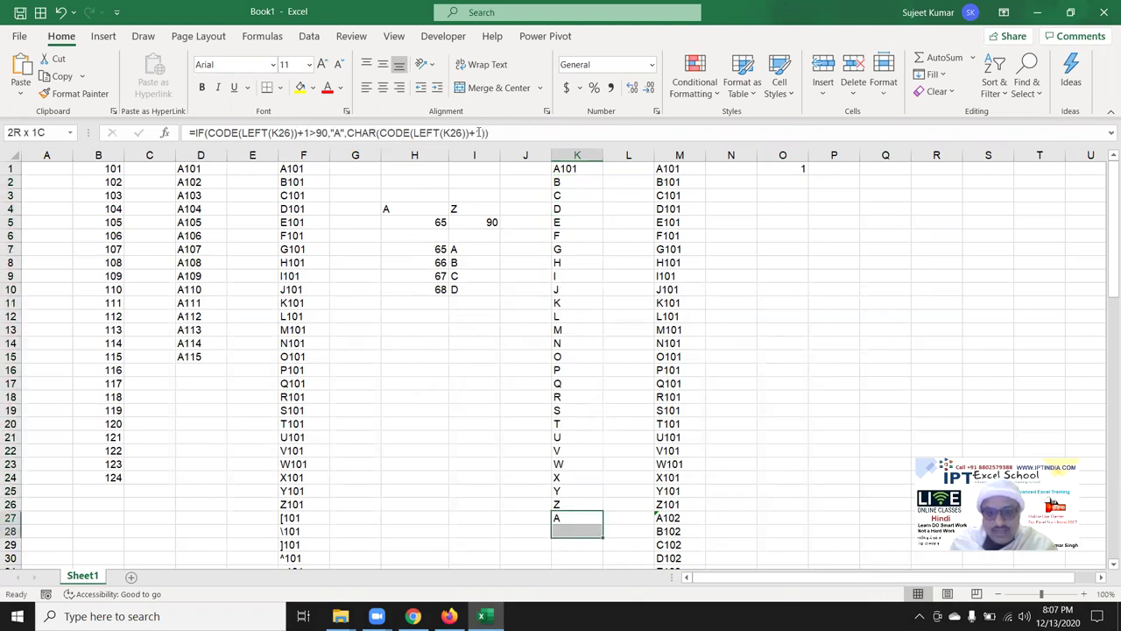
{"action": "key", "text": "ctrl+d"}
Return to K2 and select the IF test portion of its formula in the formula bar.
{"action": "key", "text": "ctrl+Up"}
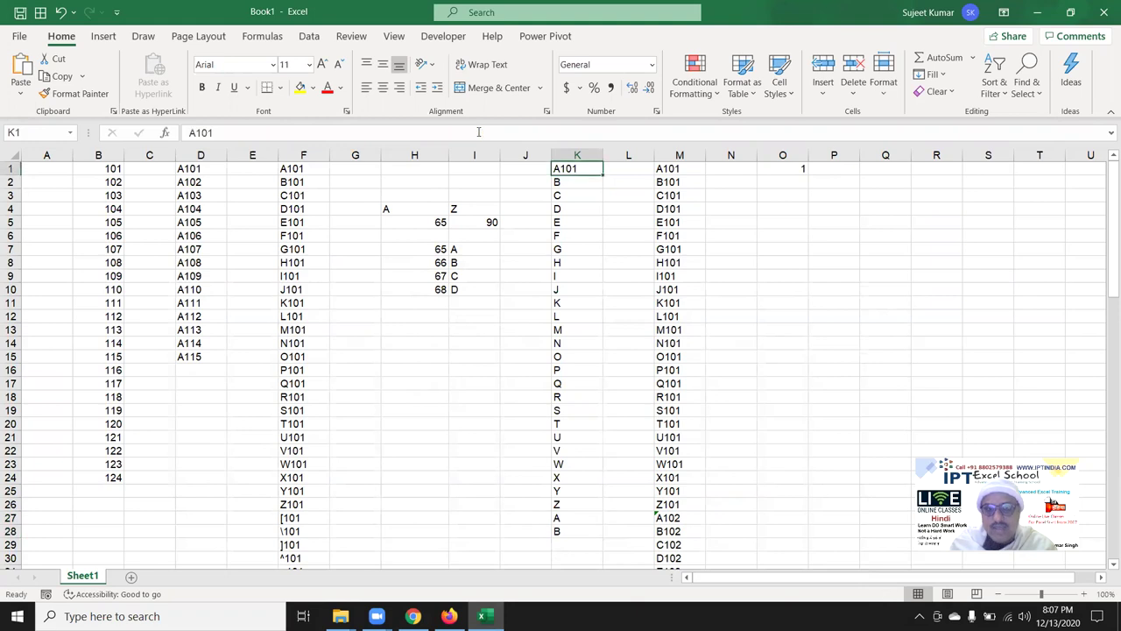
{"action": "key", "text": "Down"}
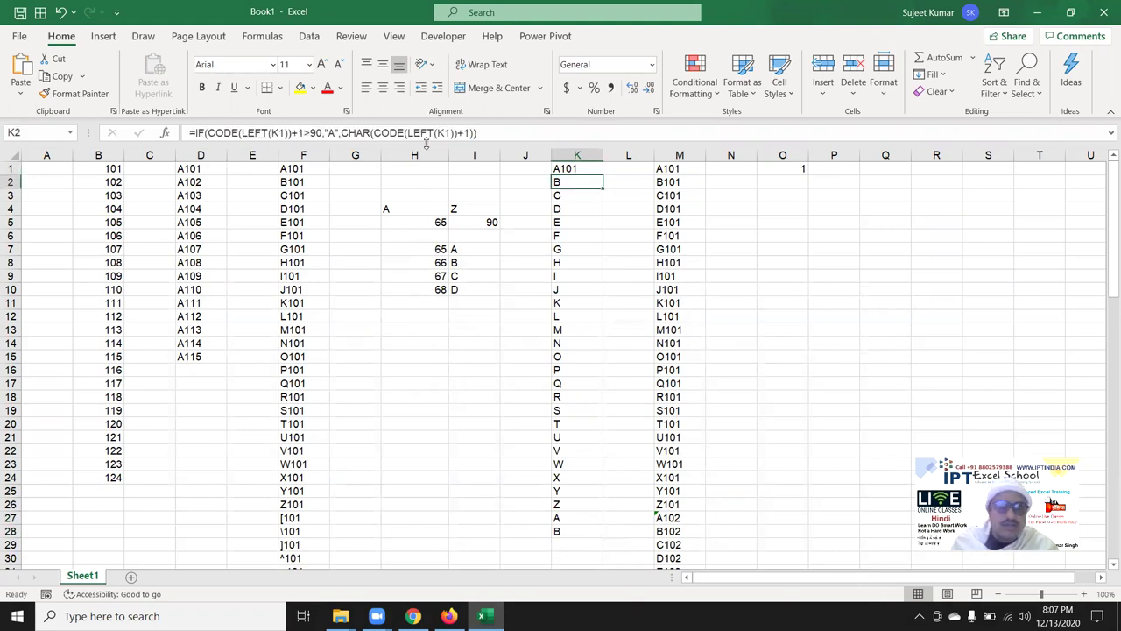
{"action": "left_click", "coordinate": [495, 132]}
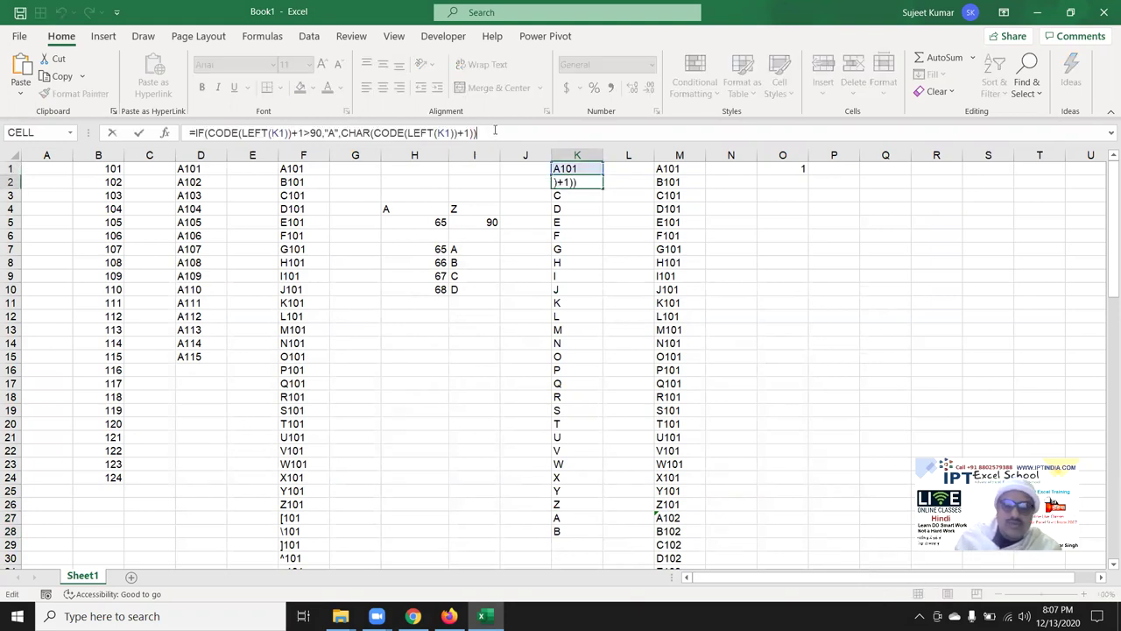
{"action": "key", "text": "Escape"}
{"action": "key", "text": "Right"}
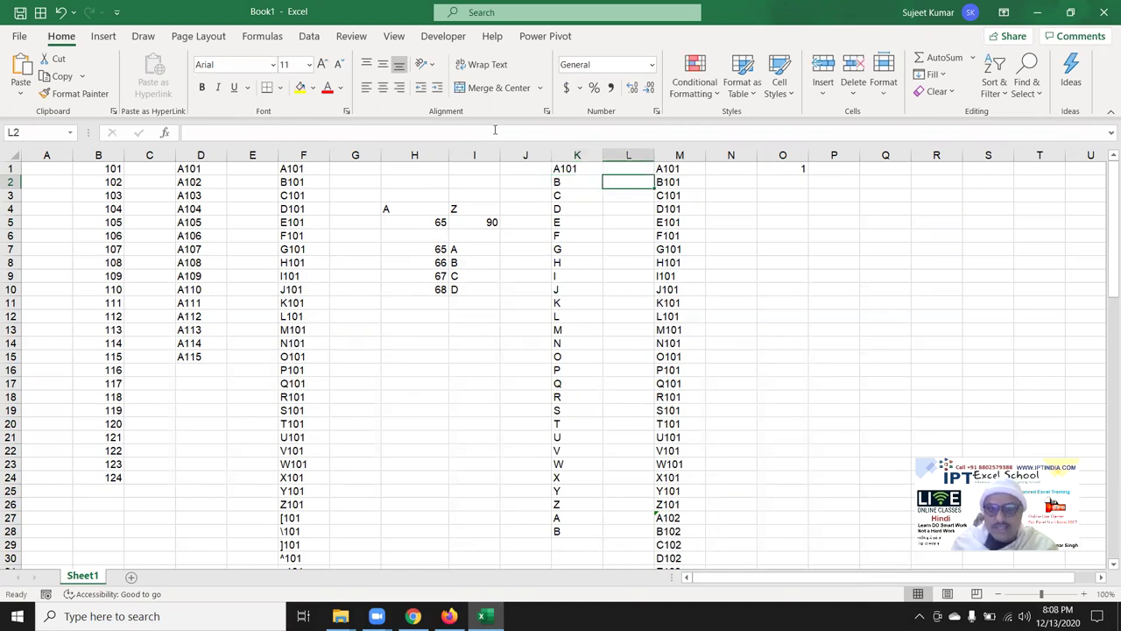
{"action": "type", "text": "="}
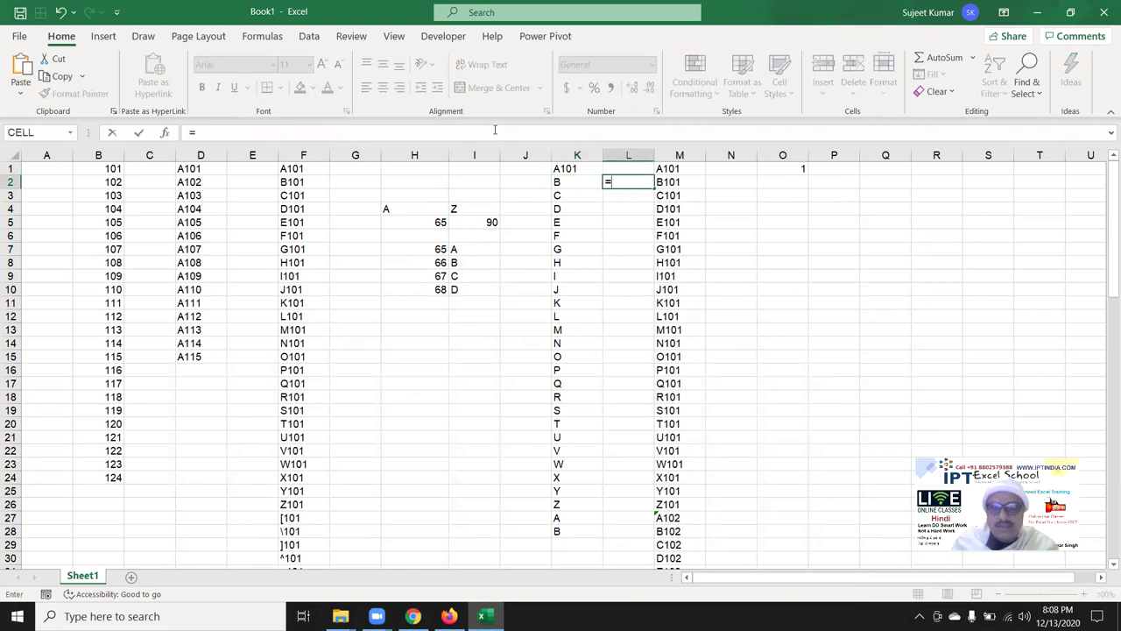
{"action": "key", "text": "Escape"}
{"action": "key", "text": "Left"}
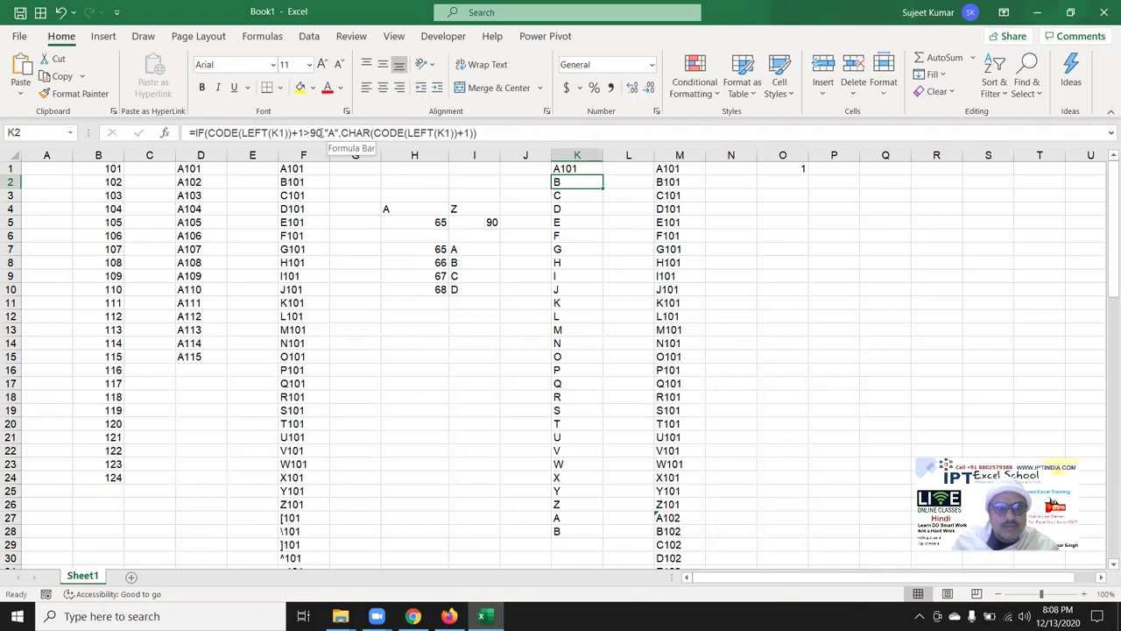
{"action": "left_click_drag", "start_coordinate": [323, 132], "coordinate": [188, 132]}
Append &IF(CODE(LEFT(K1))+1>90,RIGHT(K1,3)+1, to the end of K2's formula.
{"action": "key", "text": "shift+Right"}
{"action": "key", "text": "ctrl+c"}
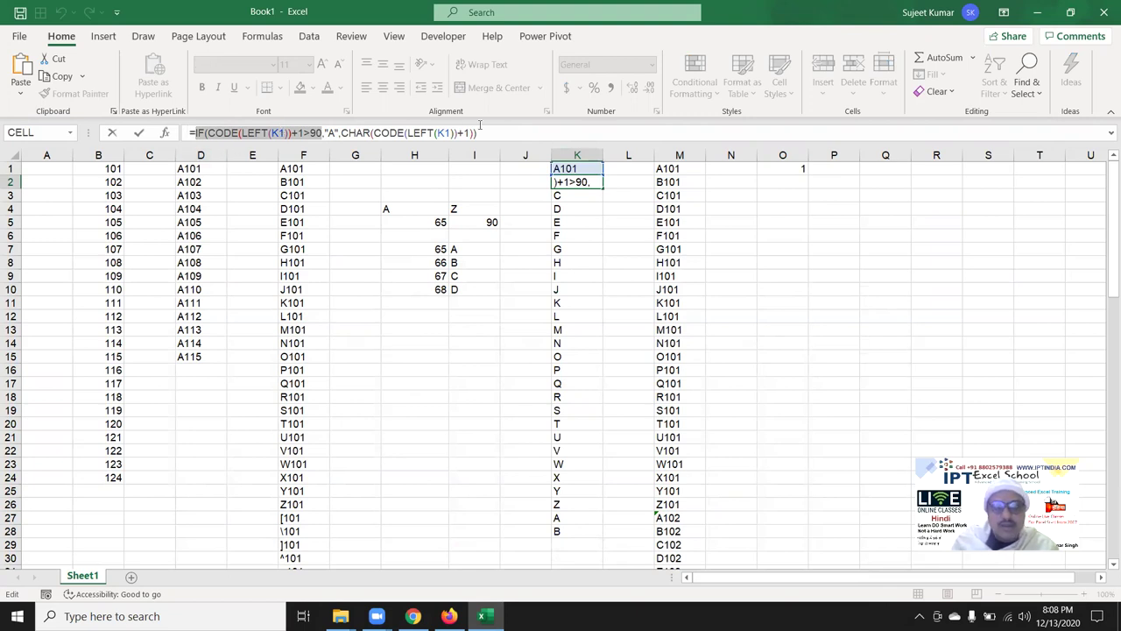
{"action": "left_click", "coordinate": [488, 130]}
{"action": "type", "text": "&"}
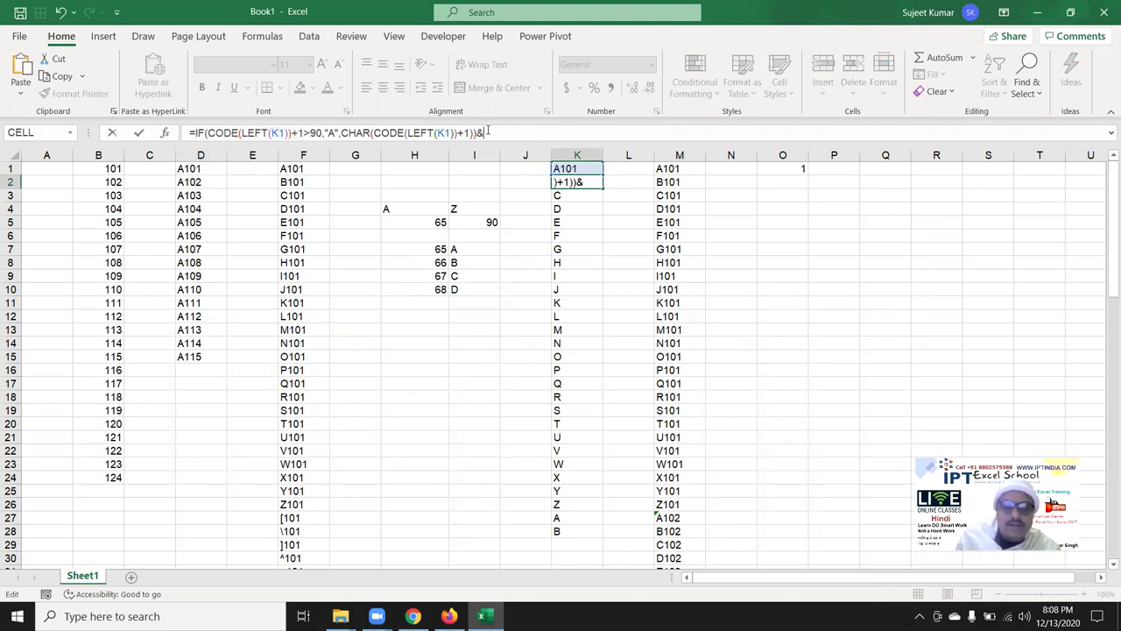
{"action": "key", "text": "ctrl+v"}
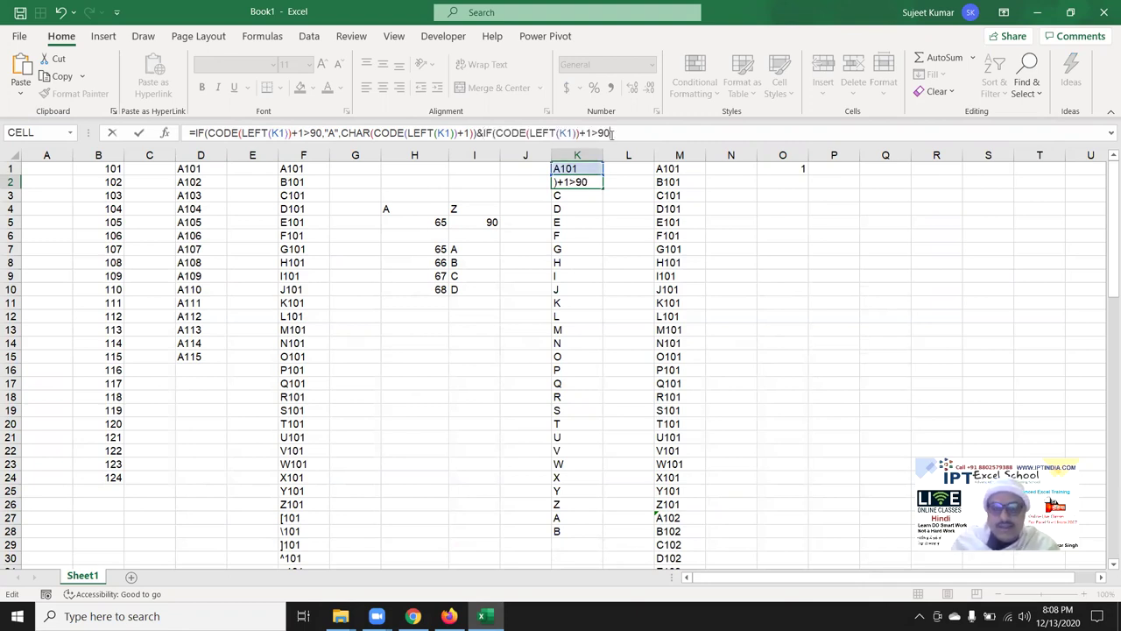
{"action": "type", "text": ","}
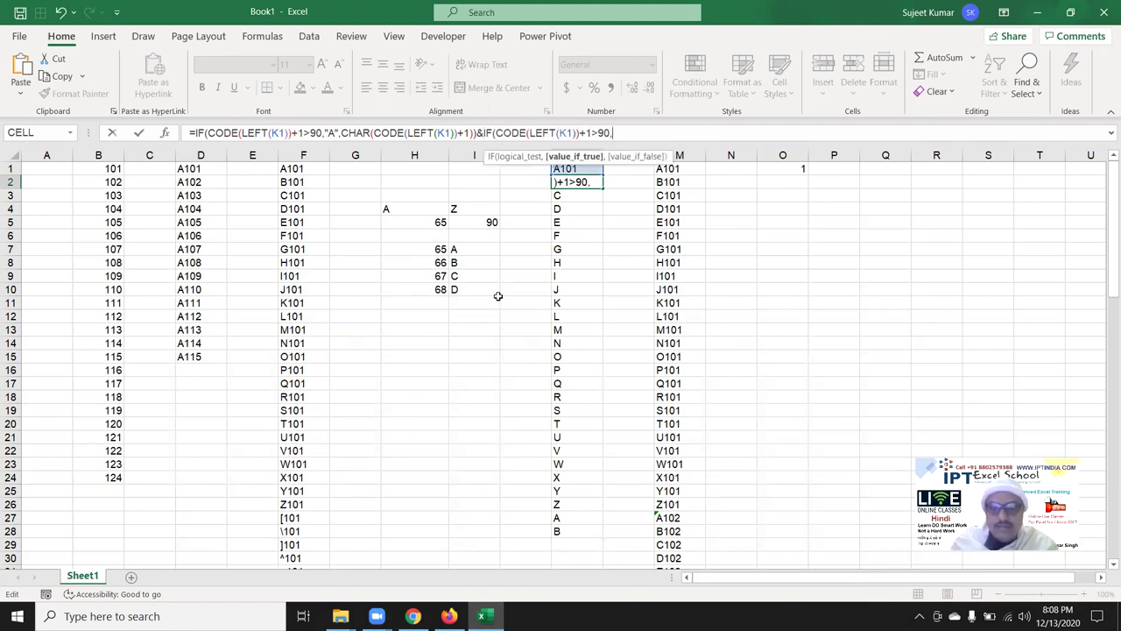
{"action": "type", "text": "R"}
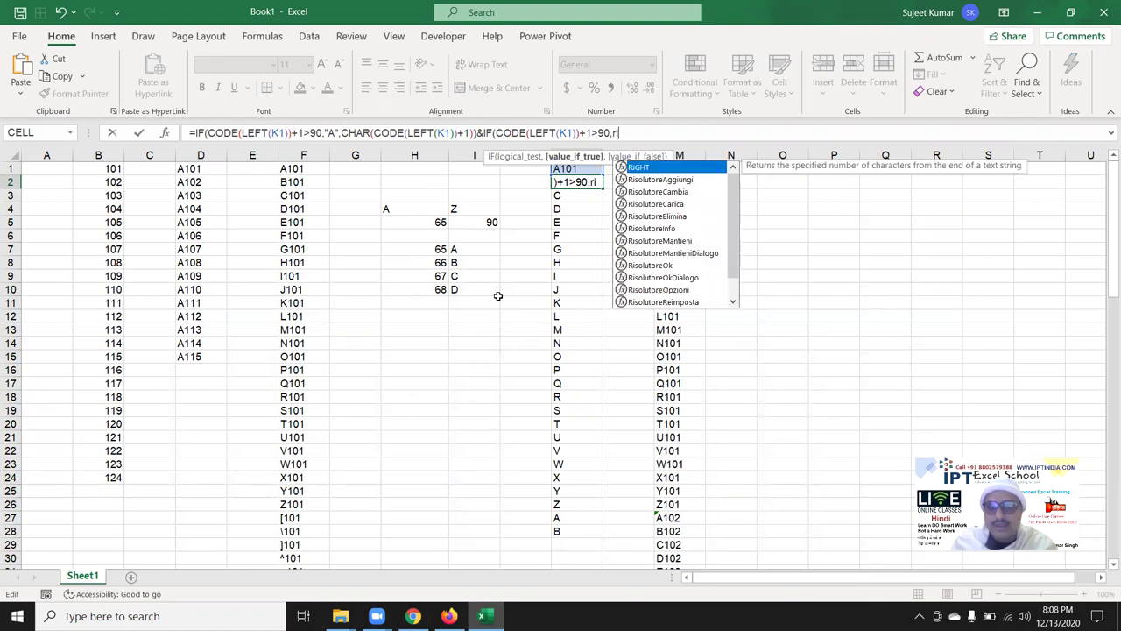
{"action": "type", "text": "IGHT("}
{"action": "left_click", "coordinate": [578, 167]}
{"action": "type", "text": ",3"}
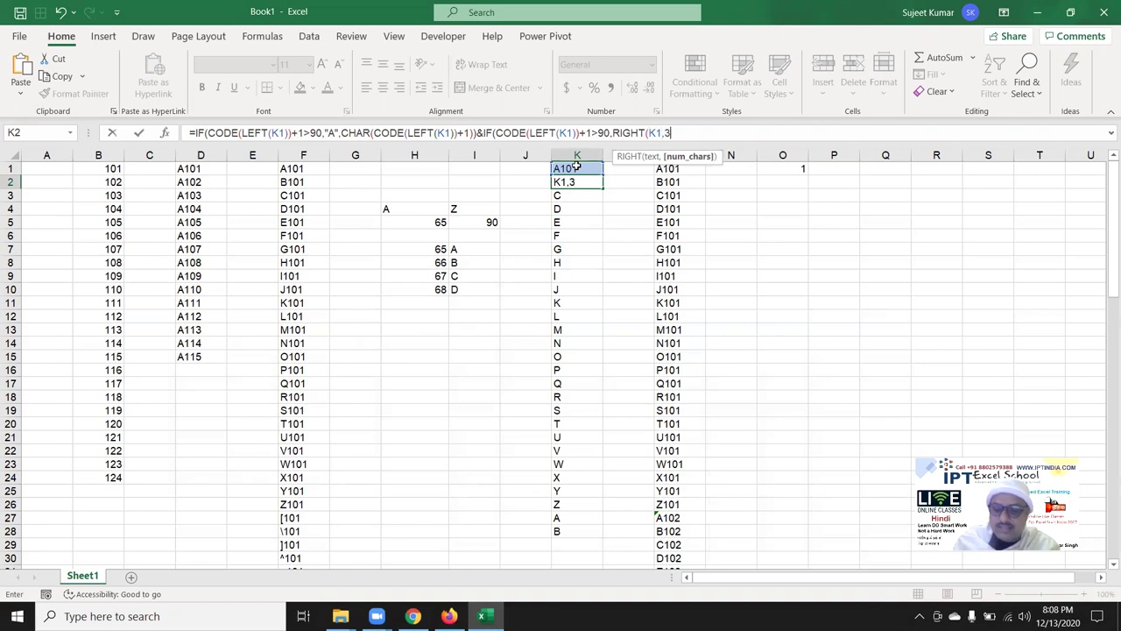
{"action": "type", "text": ")+1"}
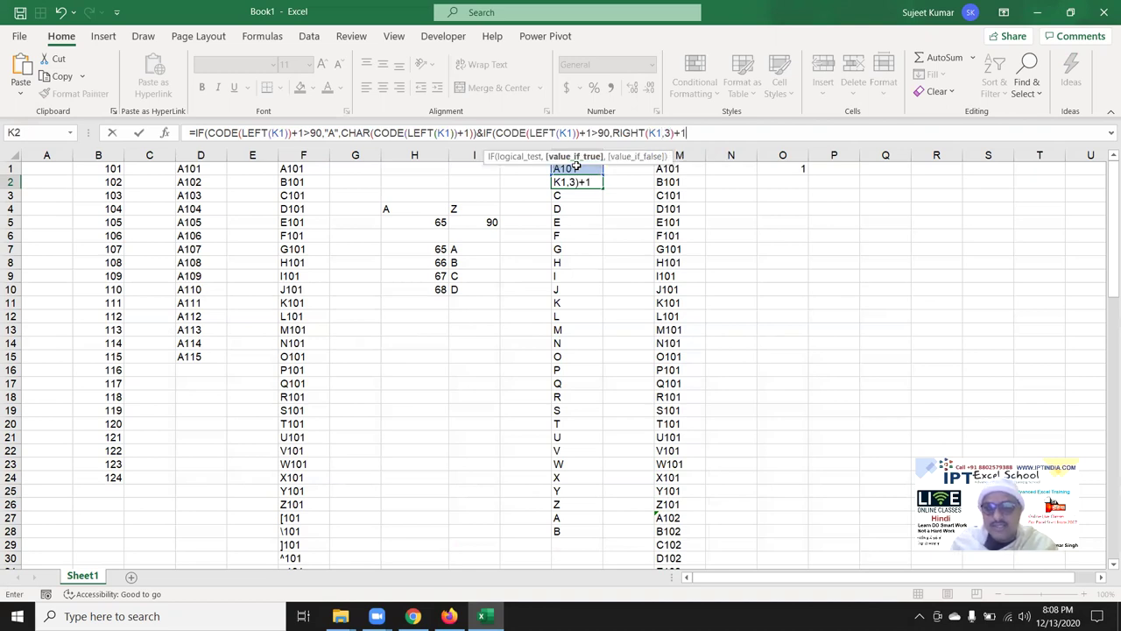
{"action": "type", "text": ","}
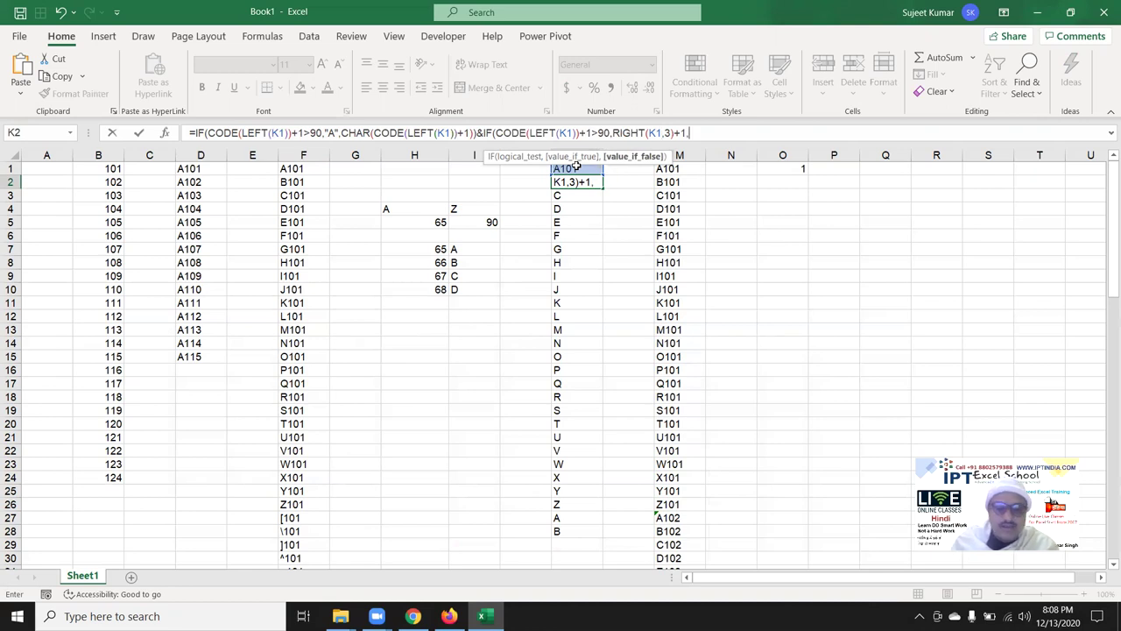
Finish with RIGHT(K1,3)) as the else branch and commit with the correction, so K2 shows B101.
{"action": "type", "text": "RI"}
{"action": "key", "text": "Tab"}
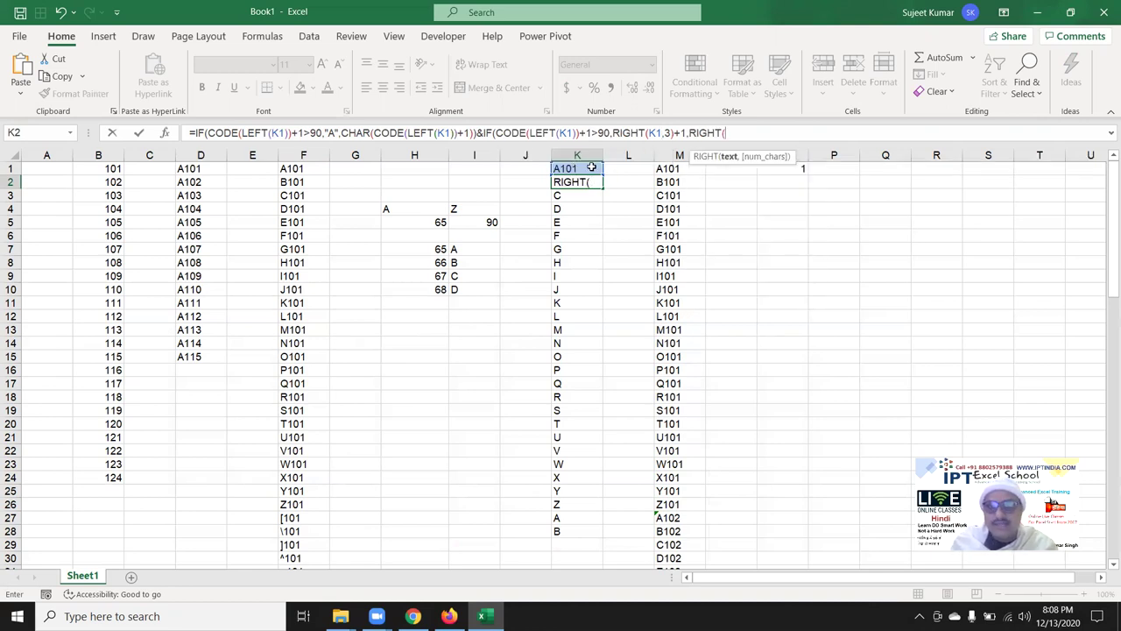
{"action": "left_click", "coordinate": [570, 168]}
{"action": "type", "text": ",3"}
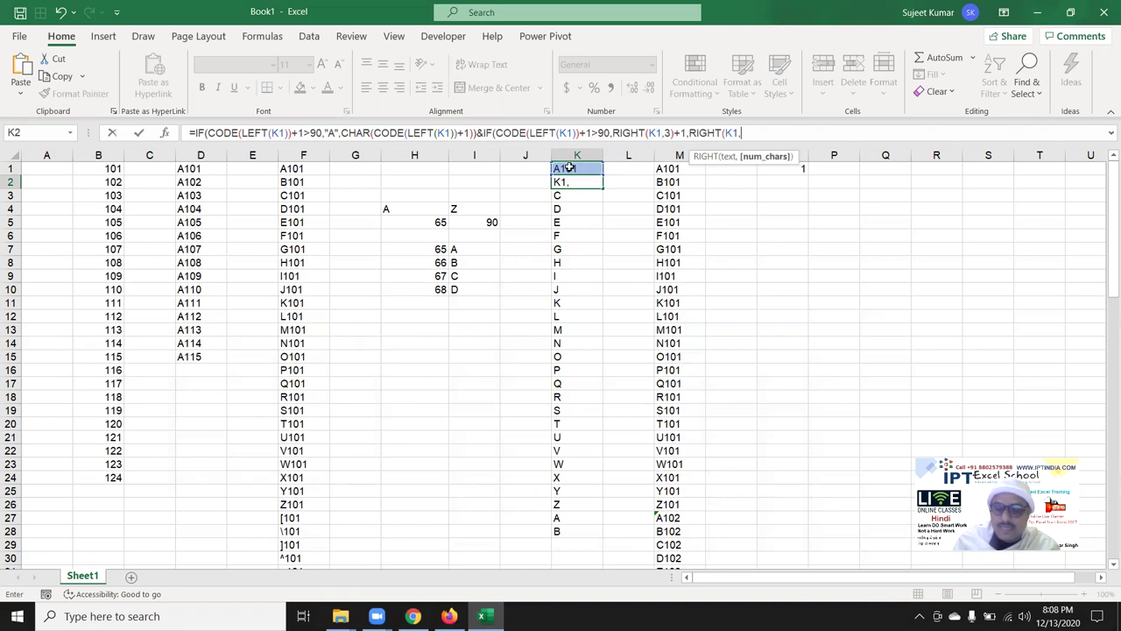
{"action": "type", "text": ")"}
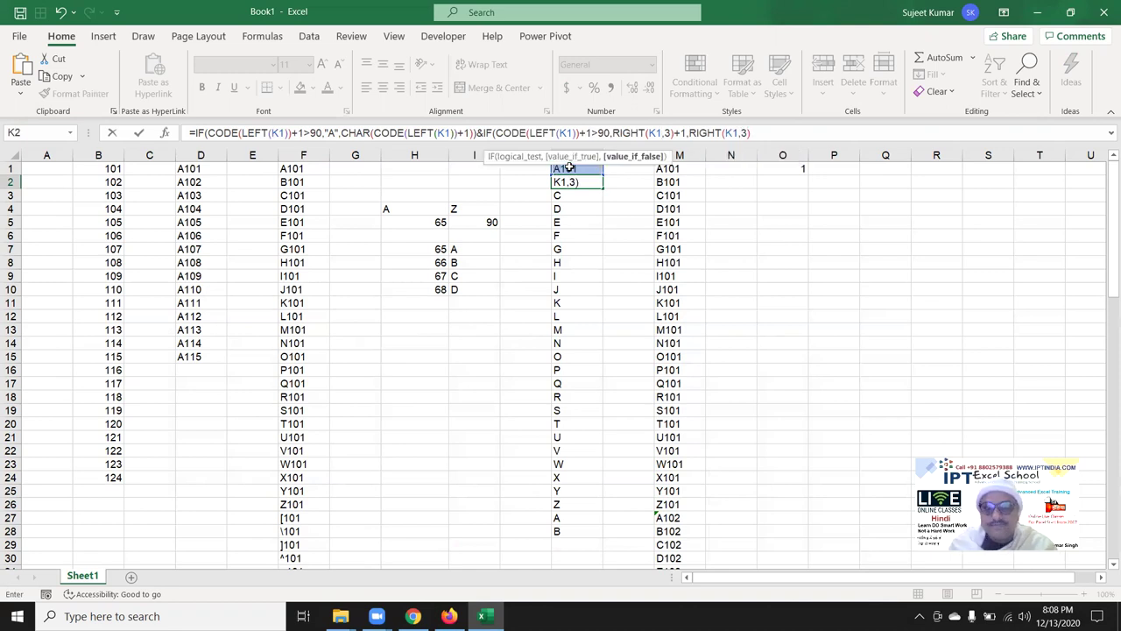
{"action": "key", "text": "Return"}
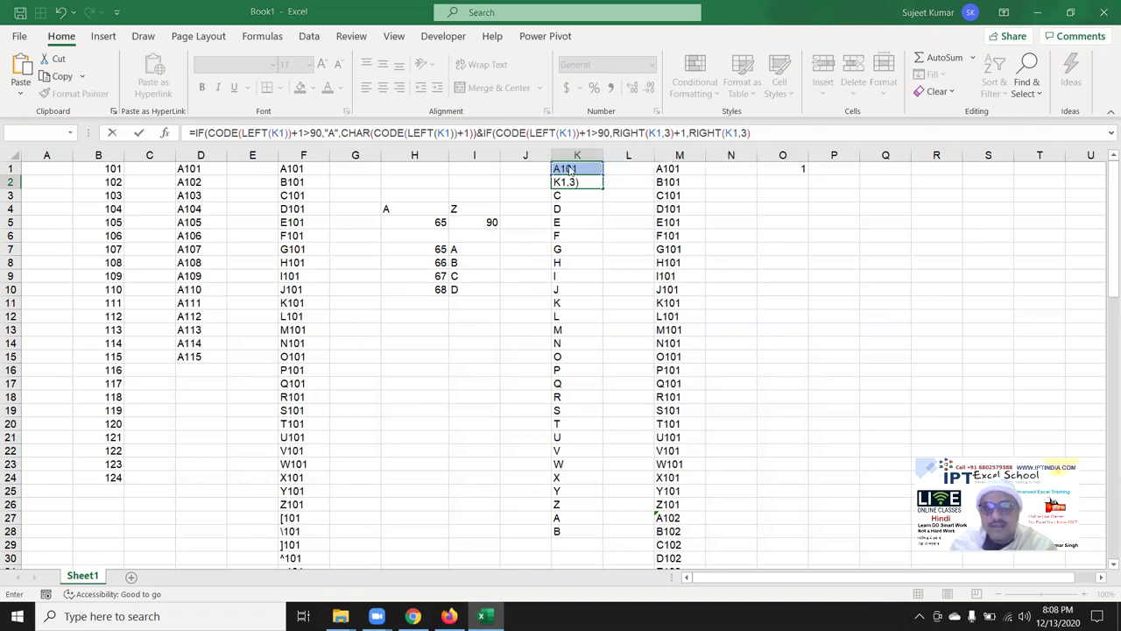
{"action": "key", "text": "Return"}
{"action": "key", "text": "Up"}
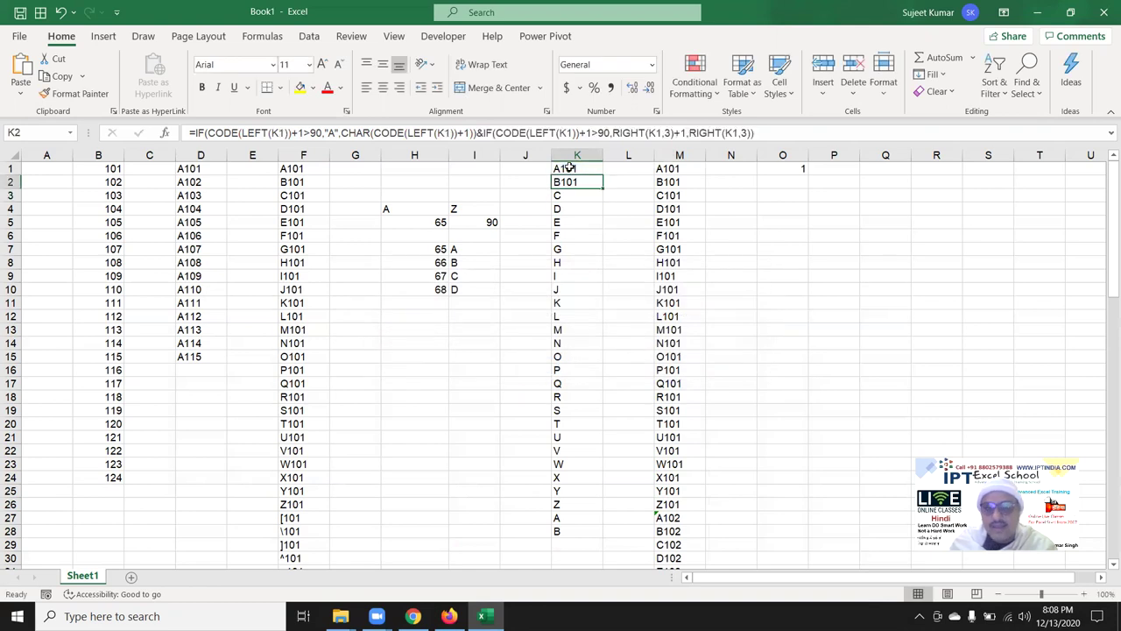
Fill K2's formula down to row 28, then inspect the contents of K1 and K2.
{"action": "left_click_drag", "start_coordinate": [600, 186], "coordinate": [577, 461]}
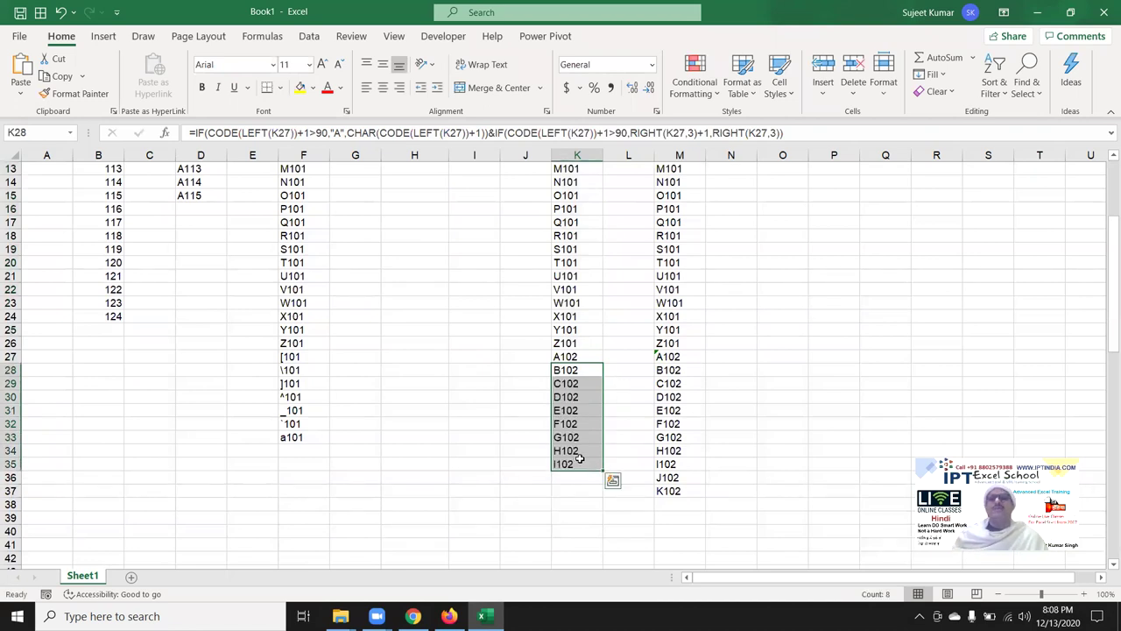
{"action": "scroll", "coordinate": [577, 471], "scroll_direction": "up", "scroll_amount": 4}
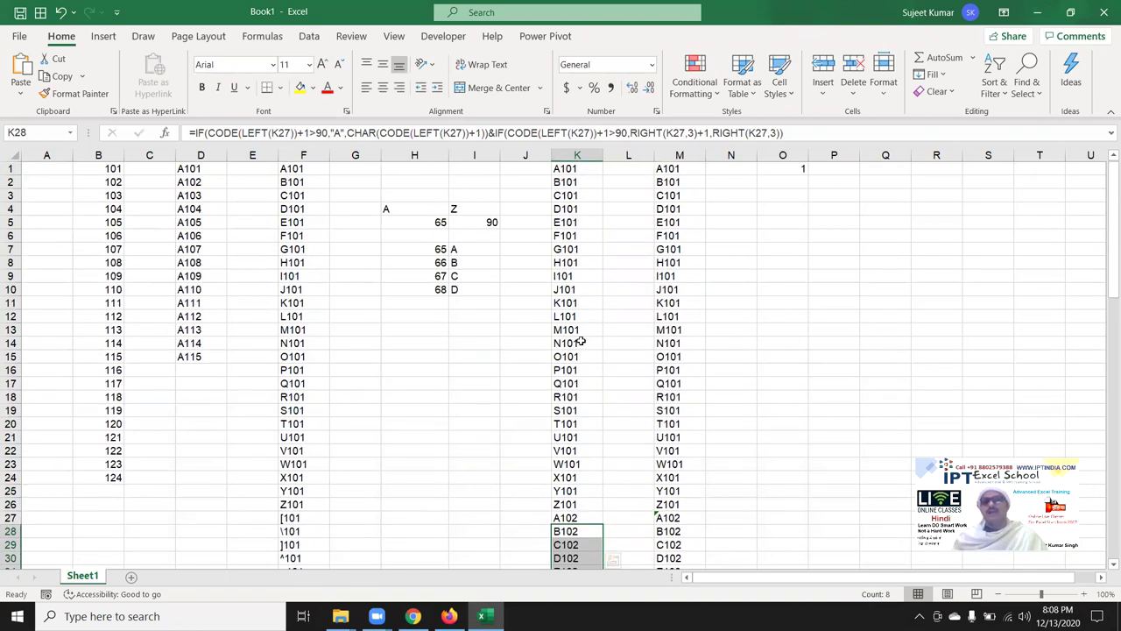
{"action": "double_click", "coordinate": [558, 168]}
{"action": "double_click", "coordinate": [555, 181]}
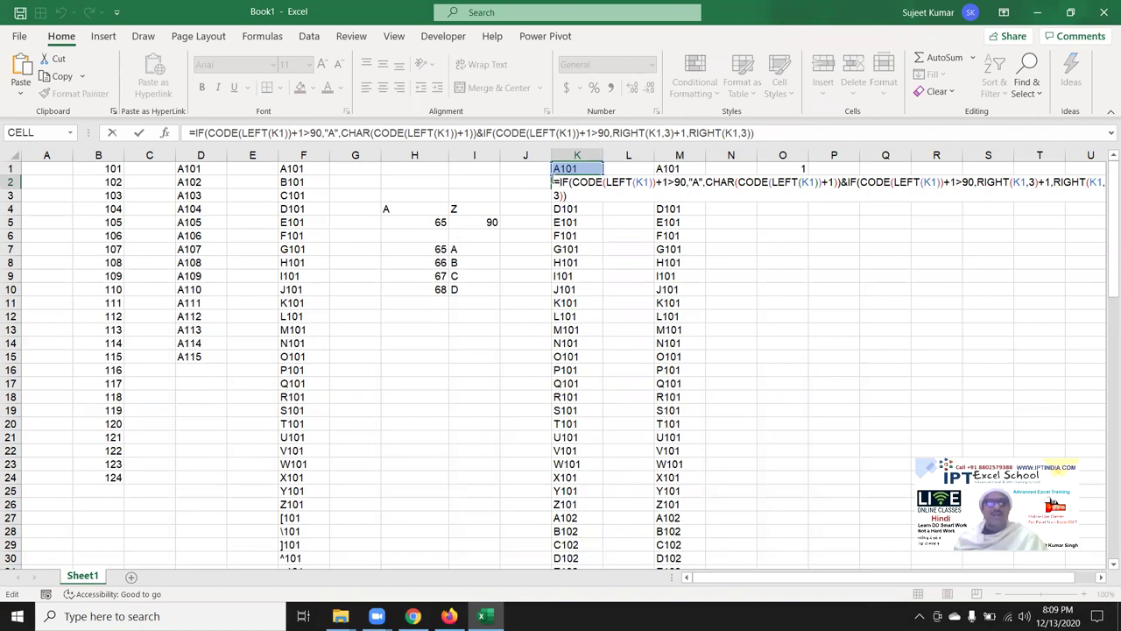
{"action": "key", "text": "ctrl+Return"}
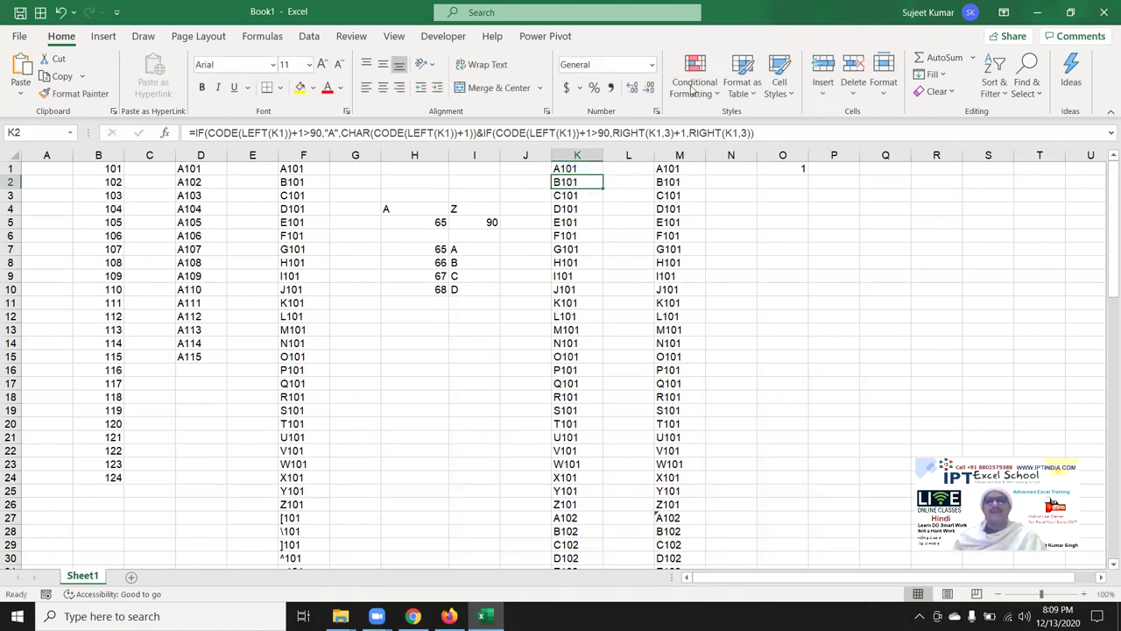